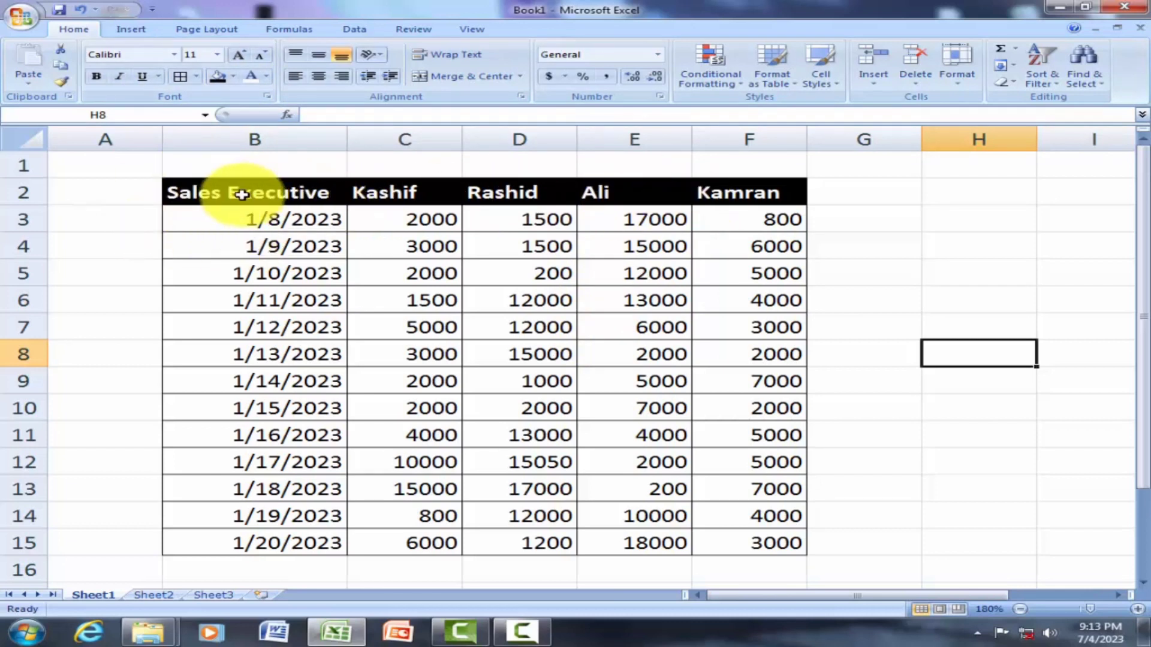
left_click(365, 193)
left_click(526, 193)
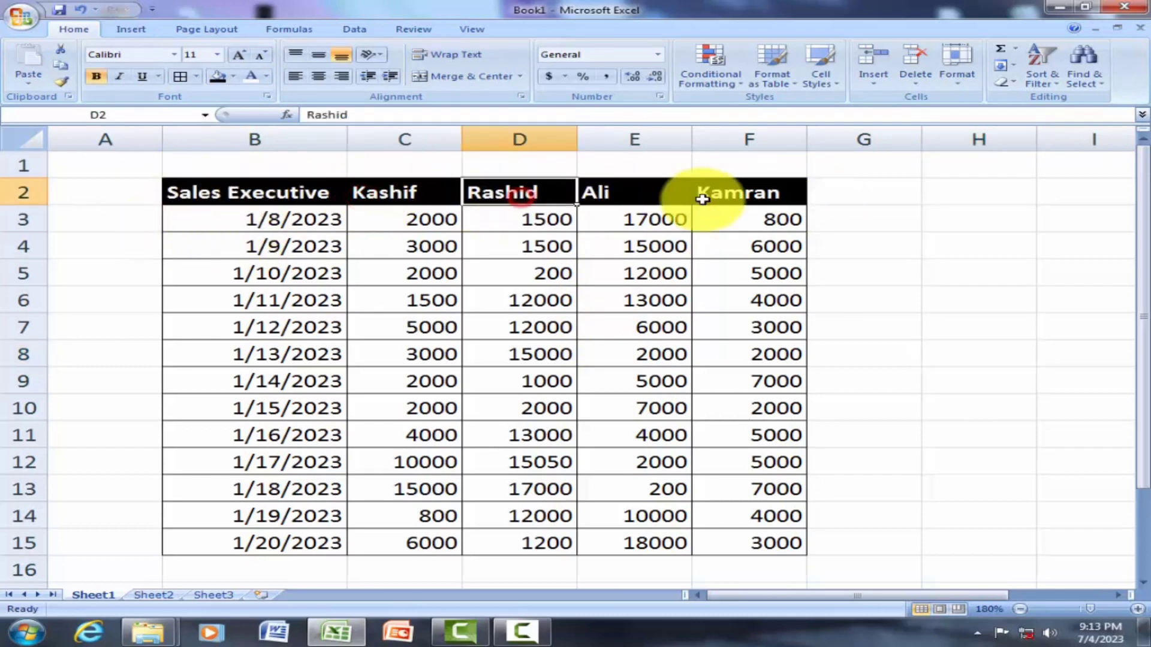
left_click(585, 212)
left_click(624, 193)
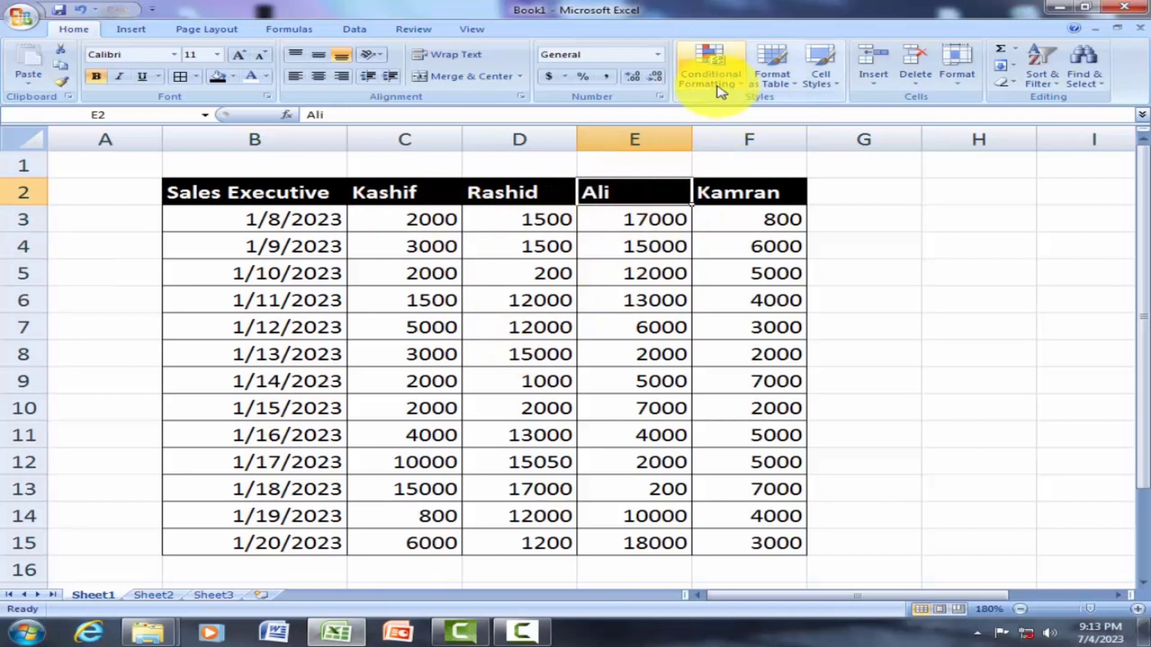
left_click_drag(454, 240, 552, 365)
left_click(606, 359)
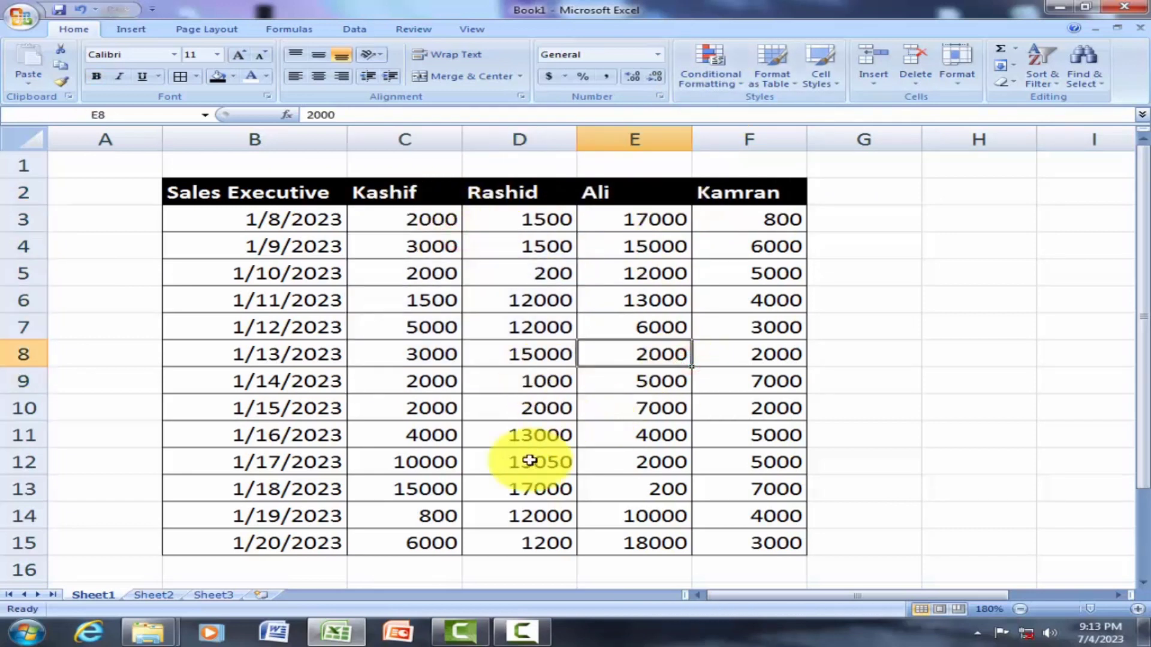
left_click_drag(449, 245, 560, 334)
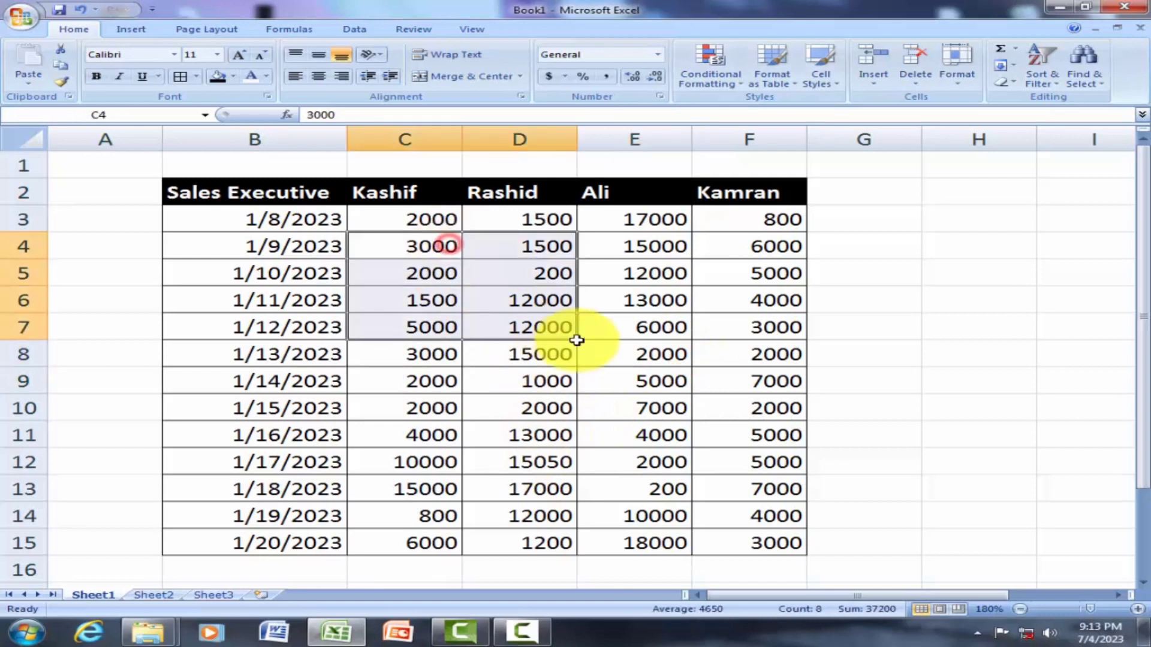
left_click(778, 455)
left_click(575, 287)
left_click(613, 438)
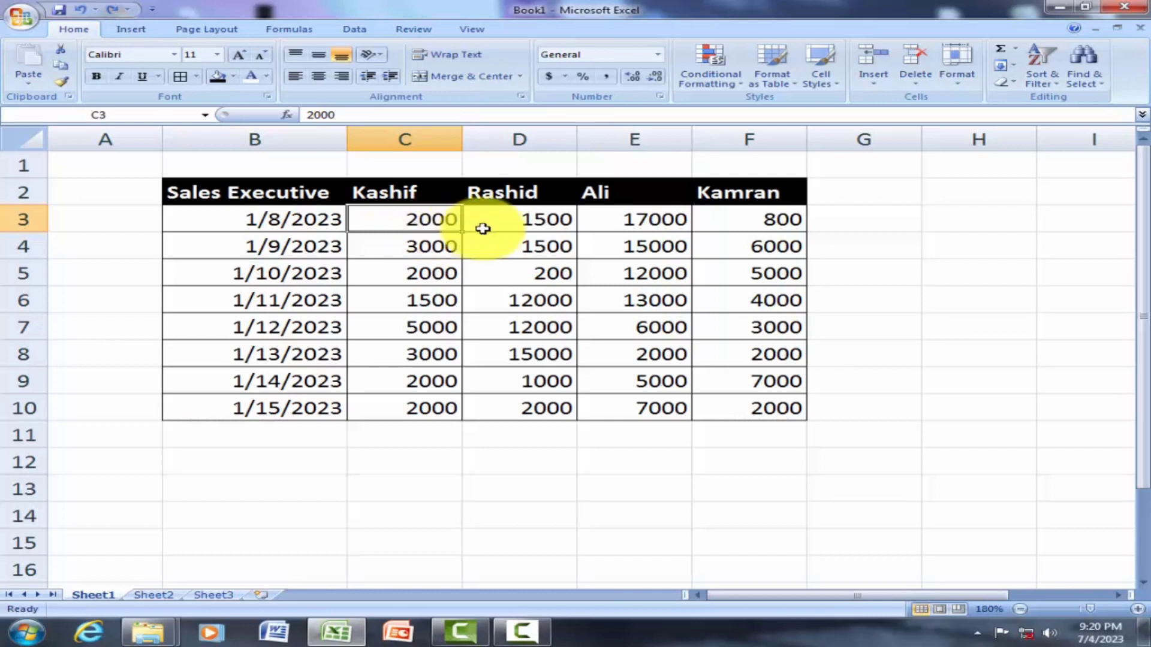
left_click_drag(418, 228, 712, 408)
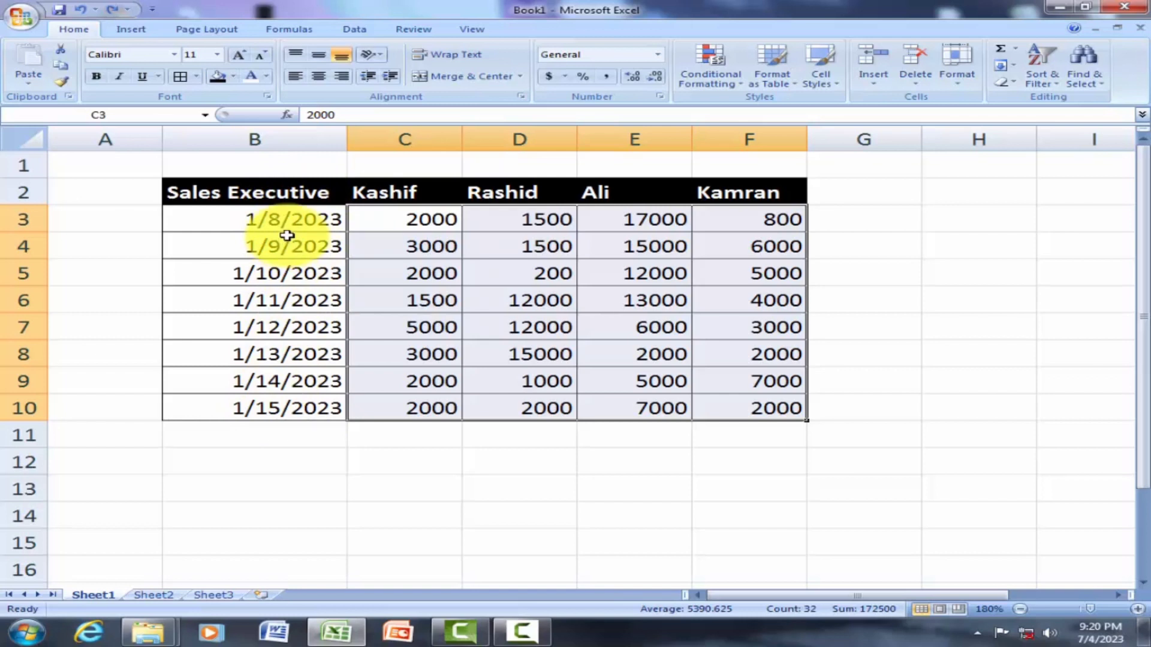
left_click(441, 302)
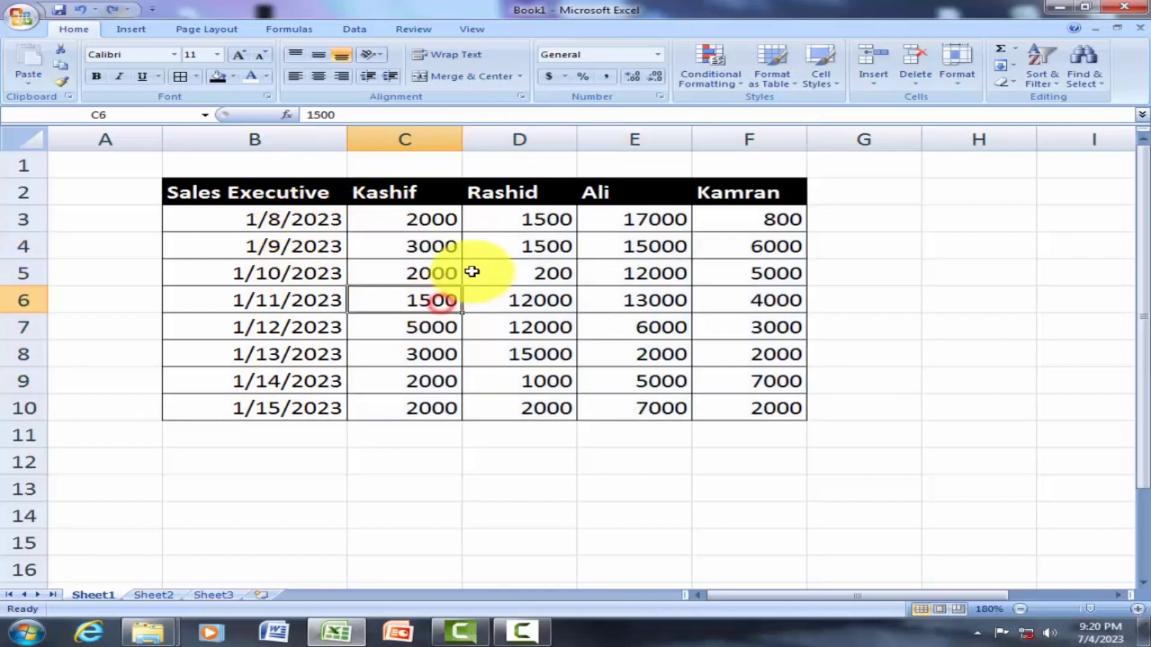
left_click(472, 271)
left_click(731, 362)
left_click(603, 308)
left_click(664, 390)
left_click(637, 288)
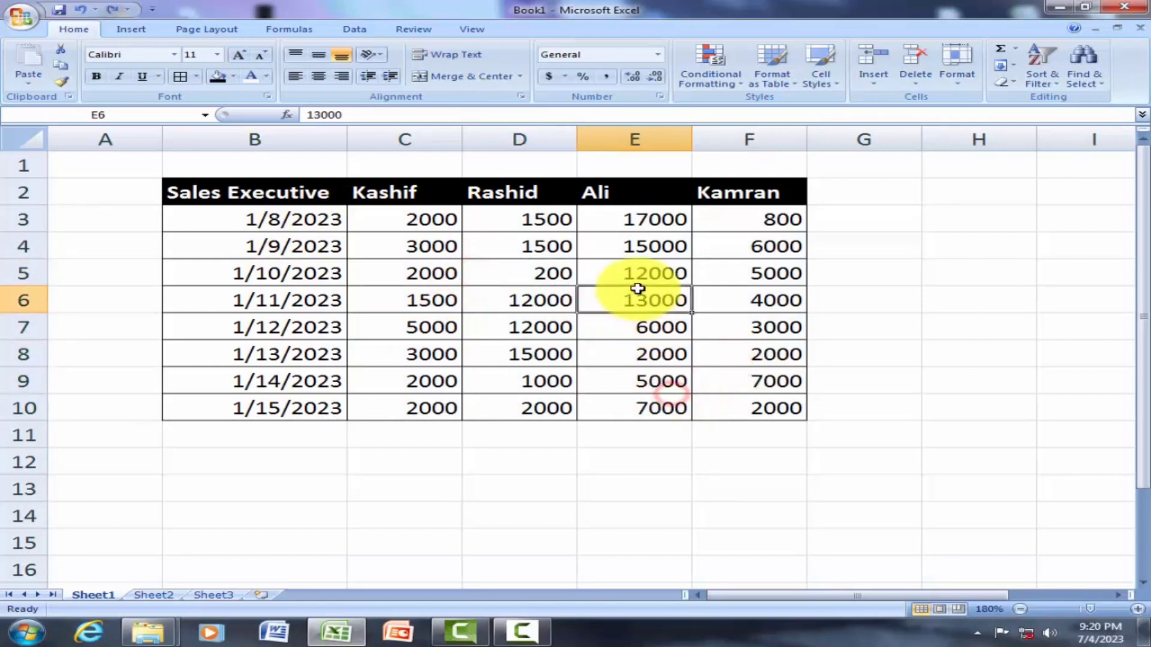
left_click(596, 249)
left_click(663, 293)
left_click(664, 275)
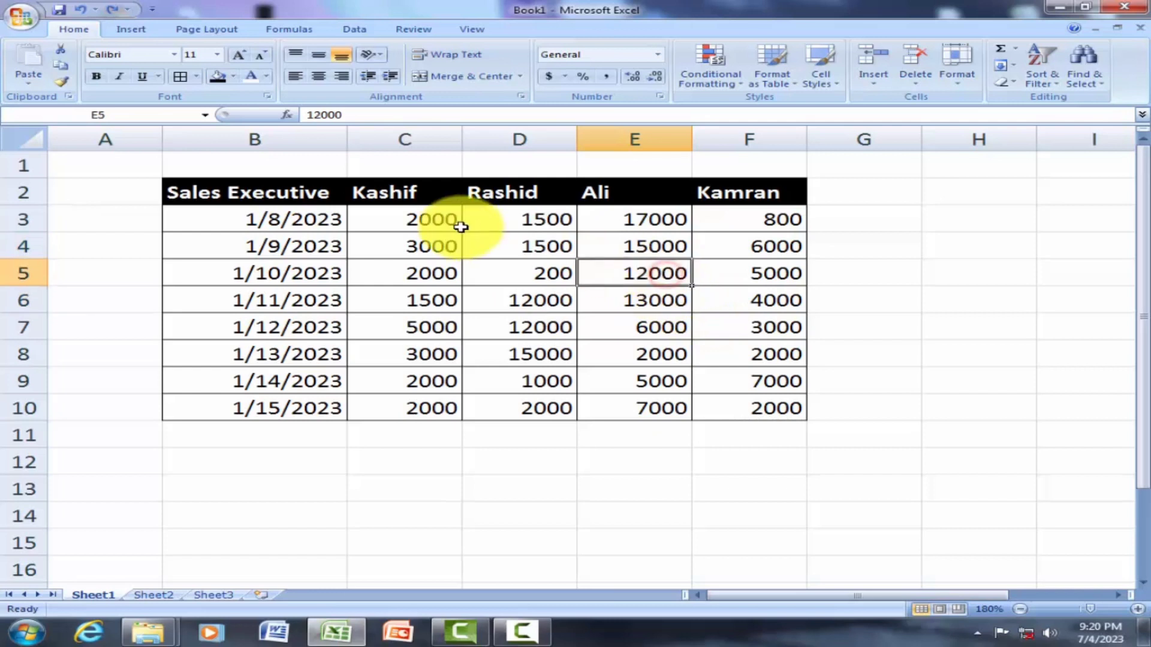
Highlight the sales values in C3:F10 that are greater than 5000 with Light Red Fill with Dark Red Text
left_click_drag(381, 222, 750, 408)
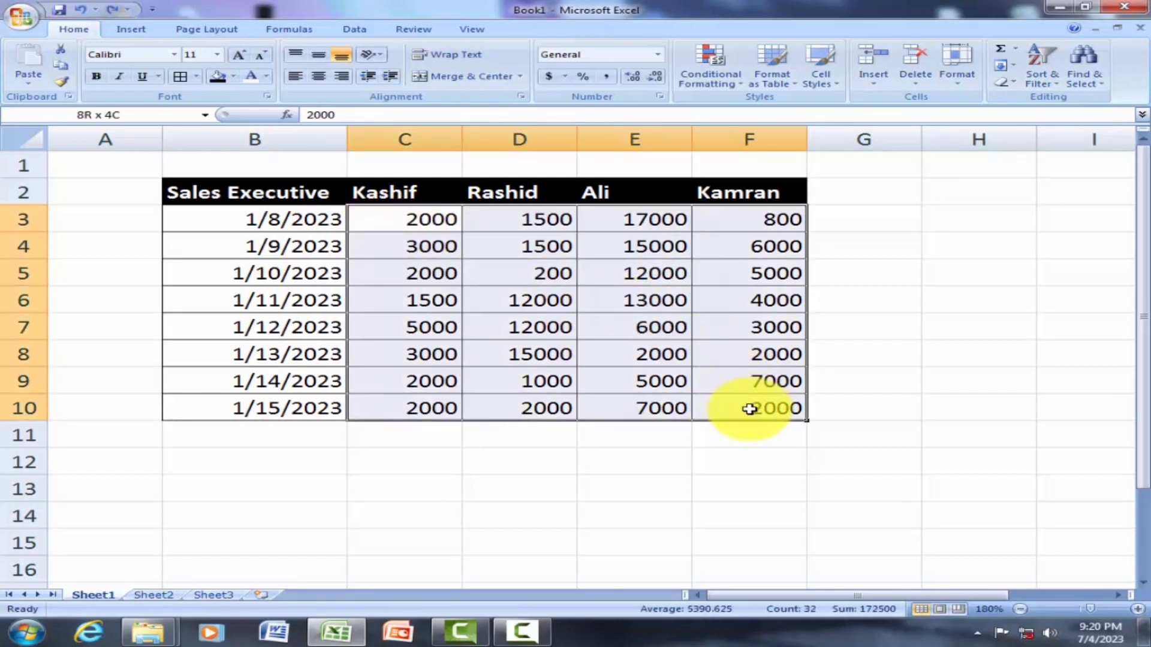
left_click(732, 85)
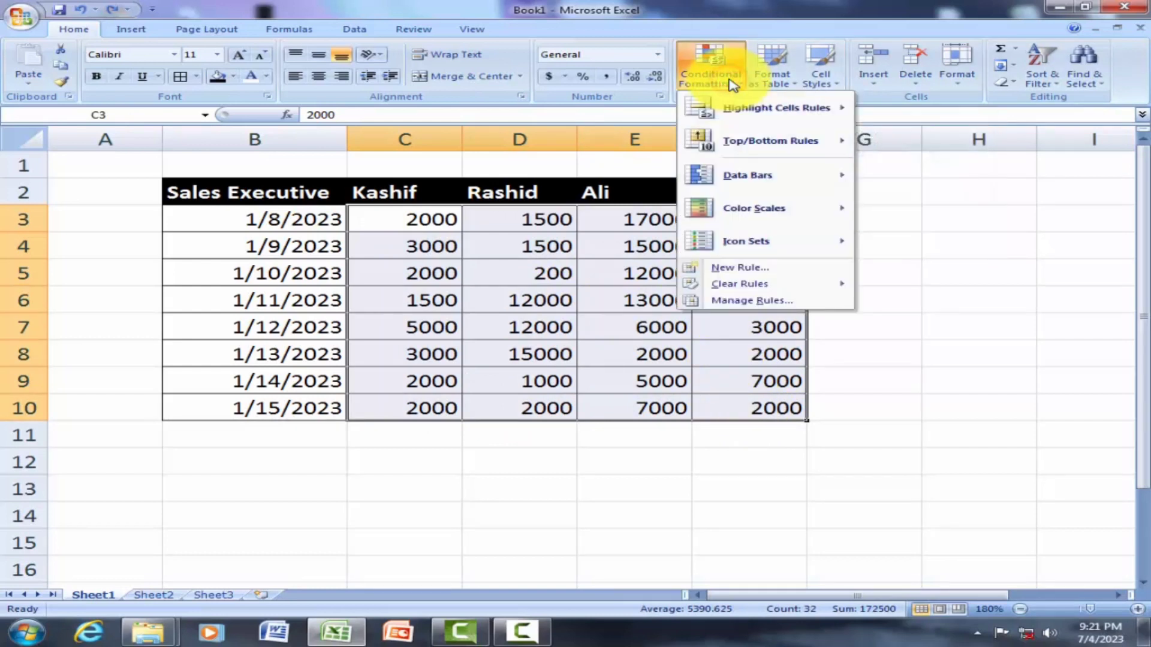
mouse_move(727, 108)
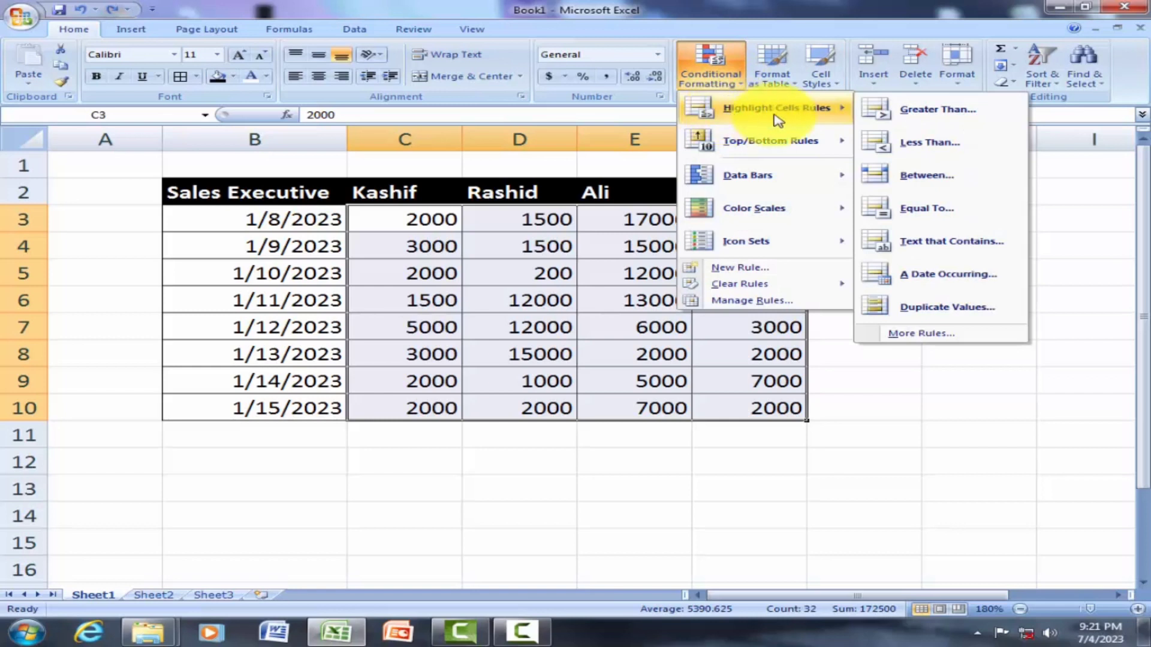
left_click(915, 114)
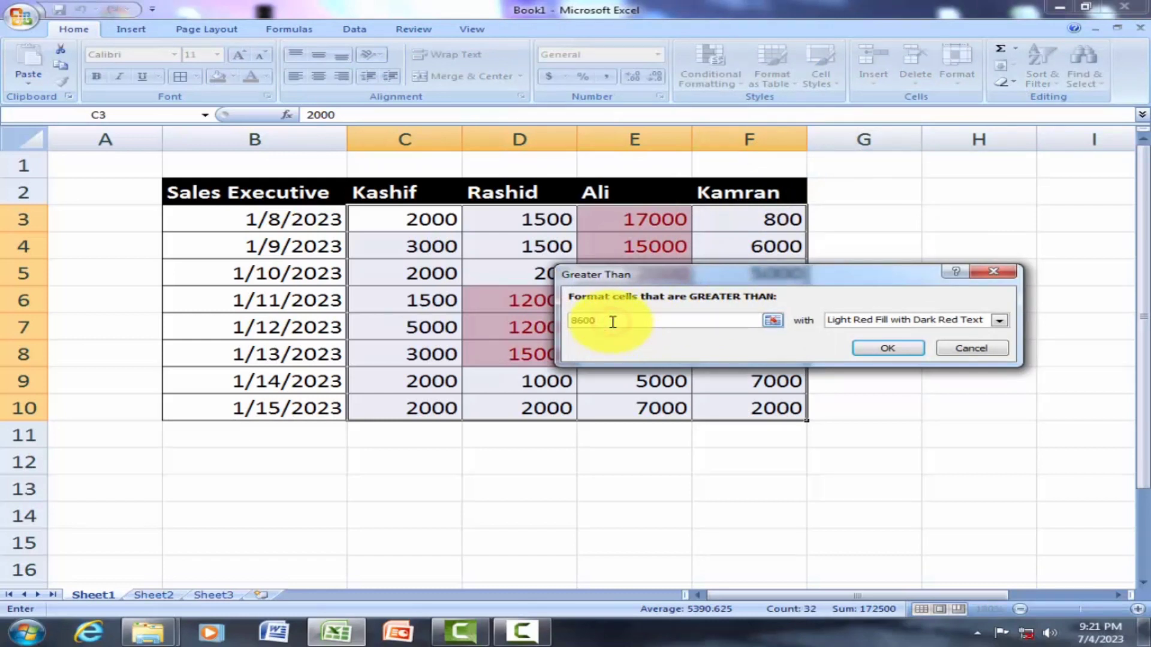
type("8")
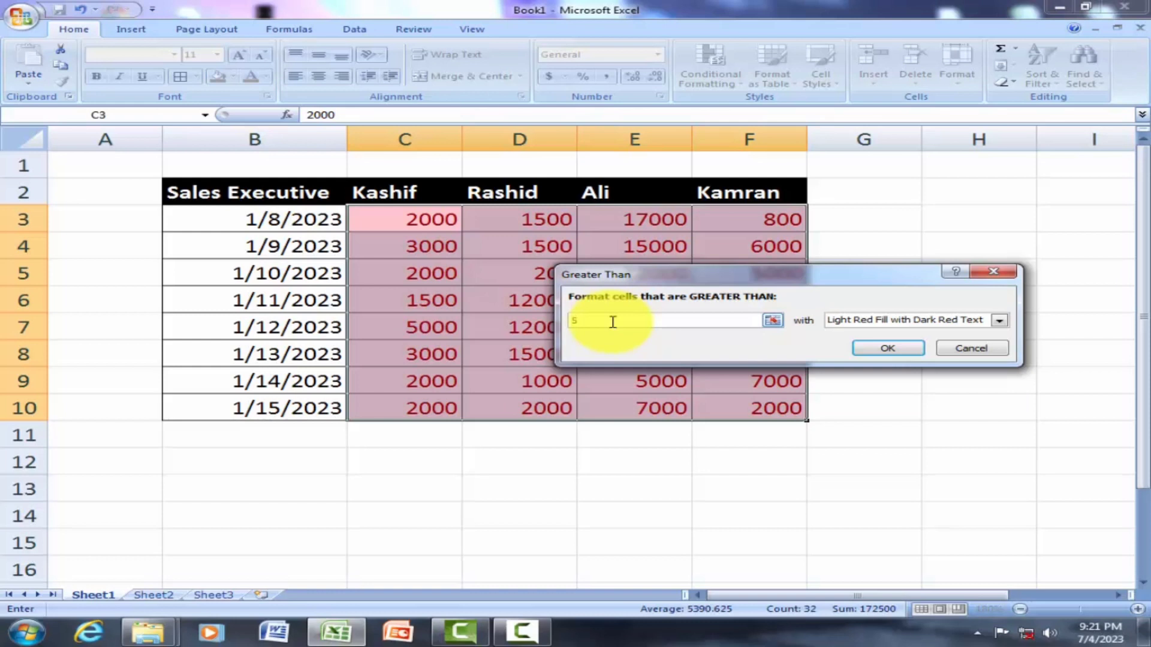
type("000")
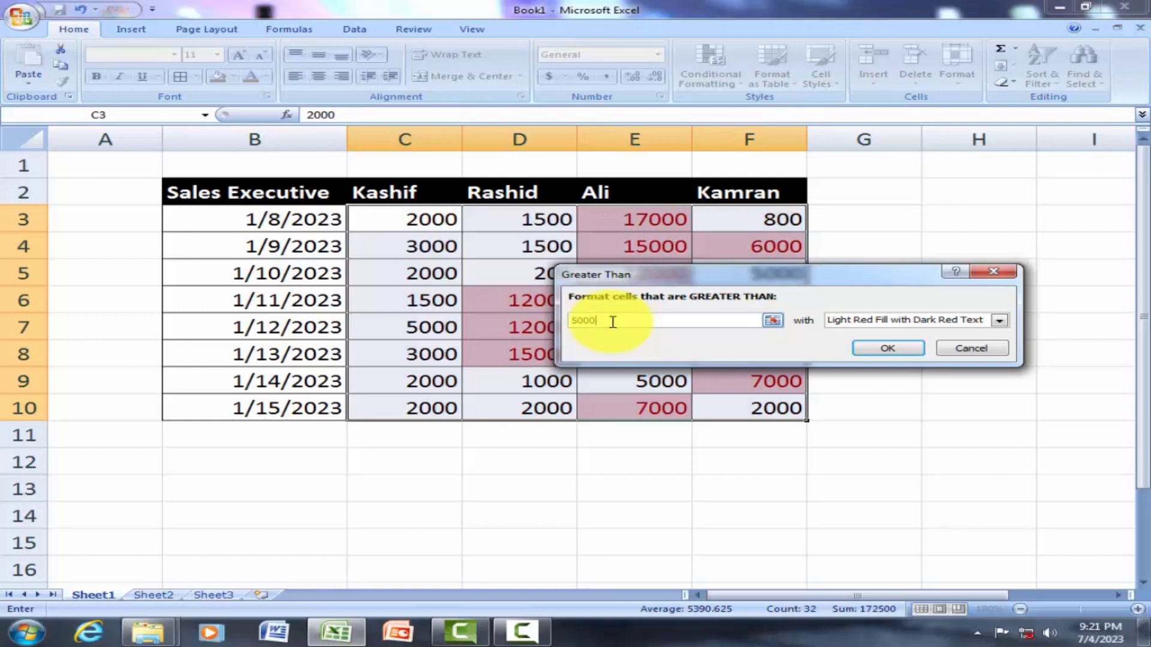
left_click_drag(677, 277, 644, 450)
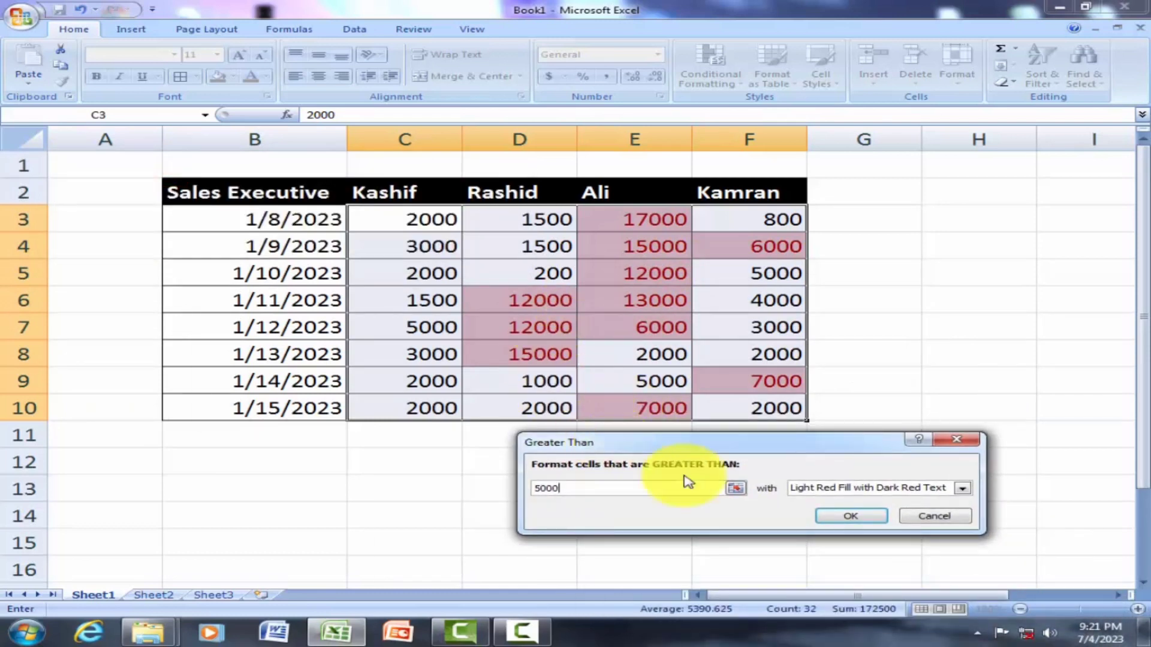
left_click(960, 490)
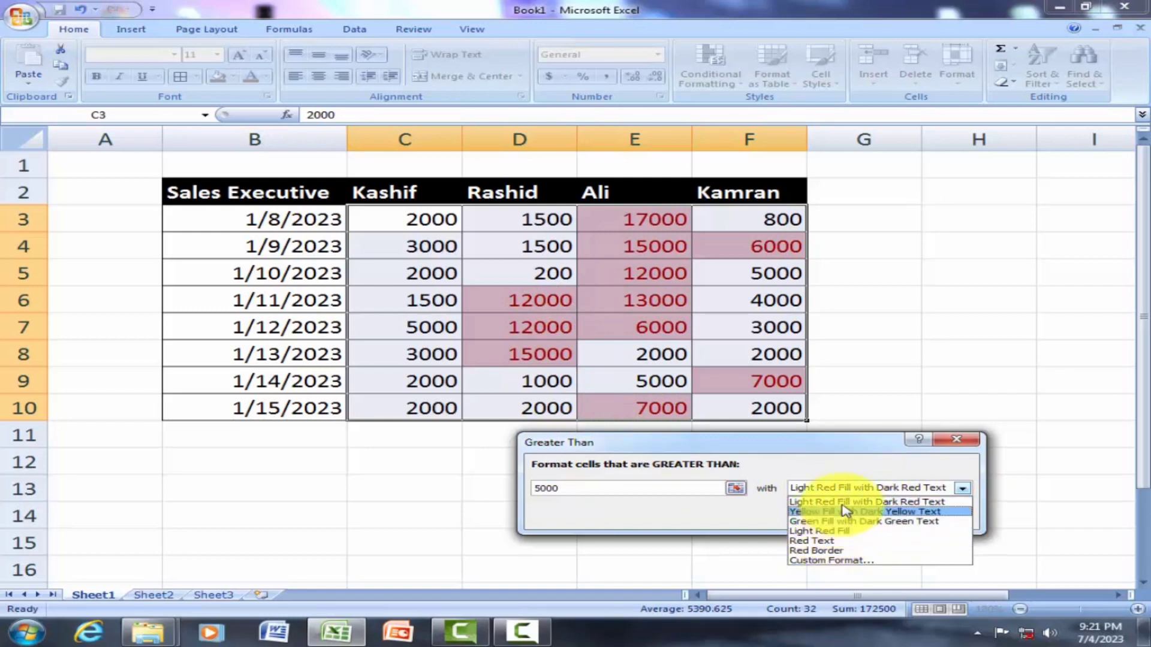
left_click(784, 461)
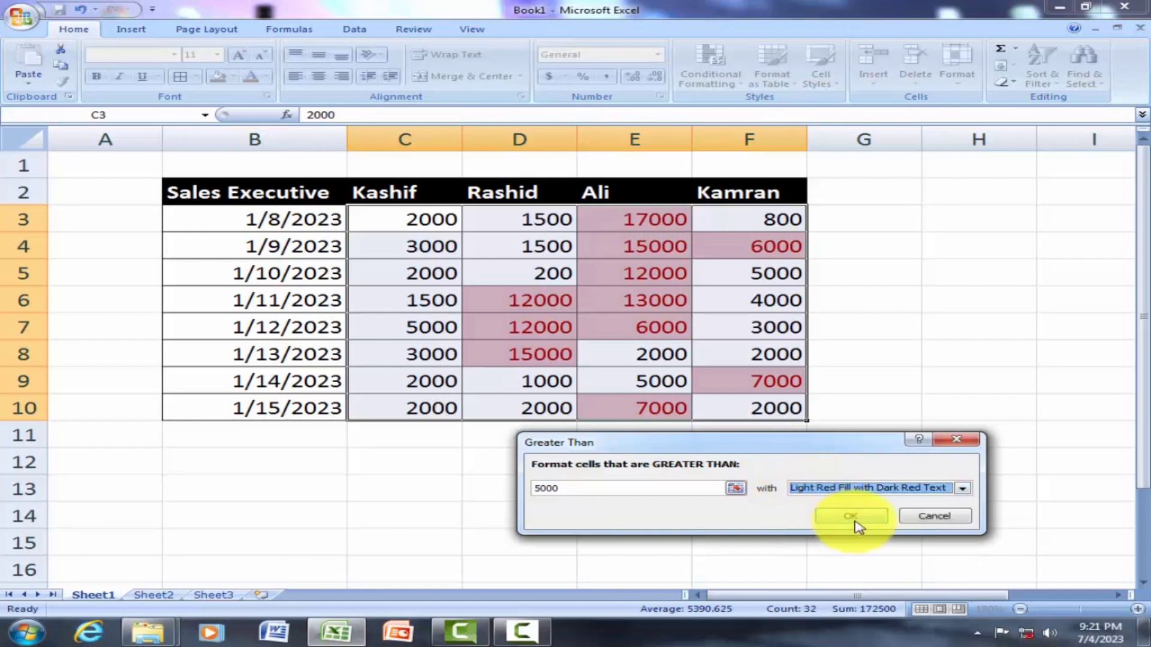
left_click(857, 523)
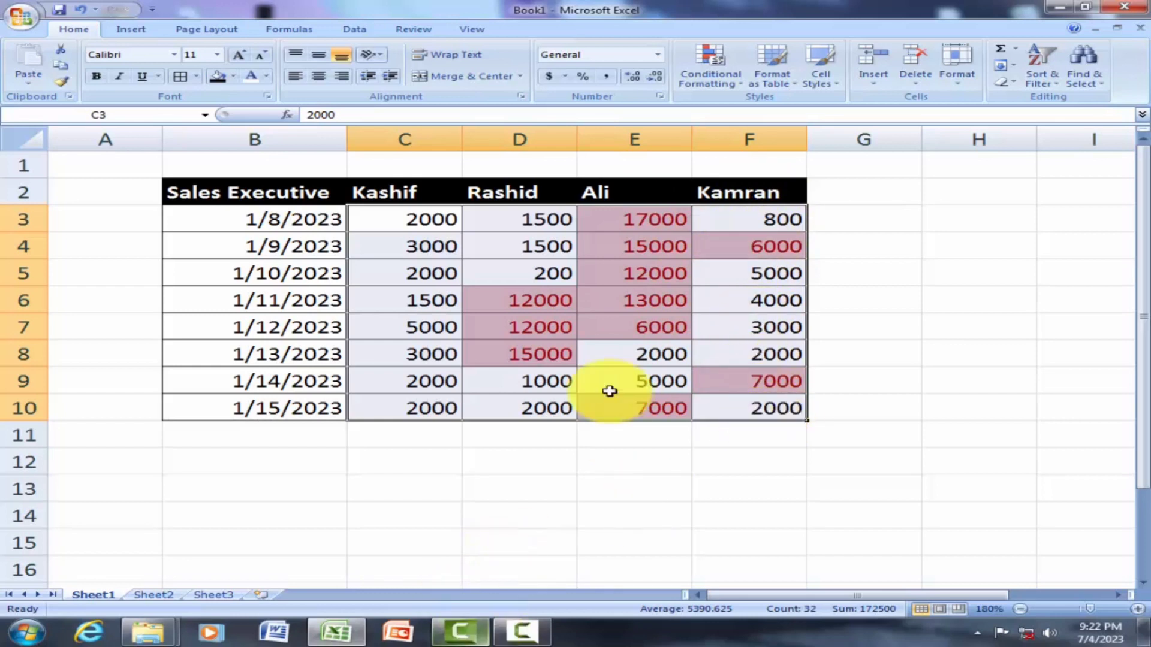
left_click(714, 74)
mouse_move(786, 111)
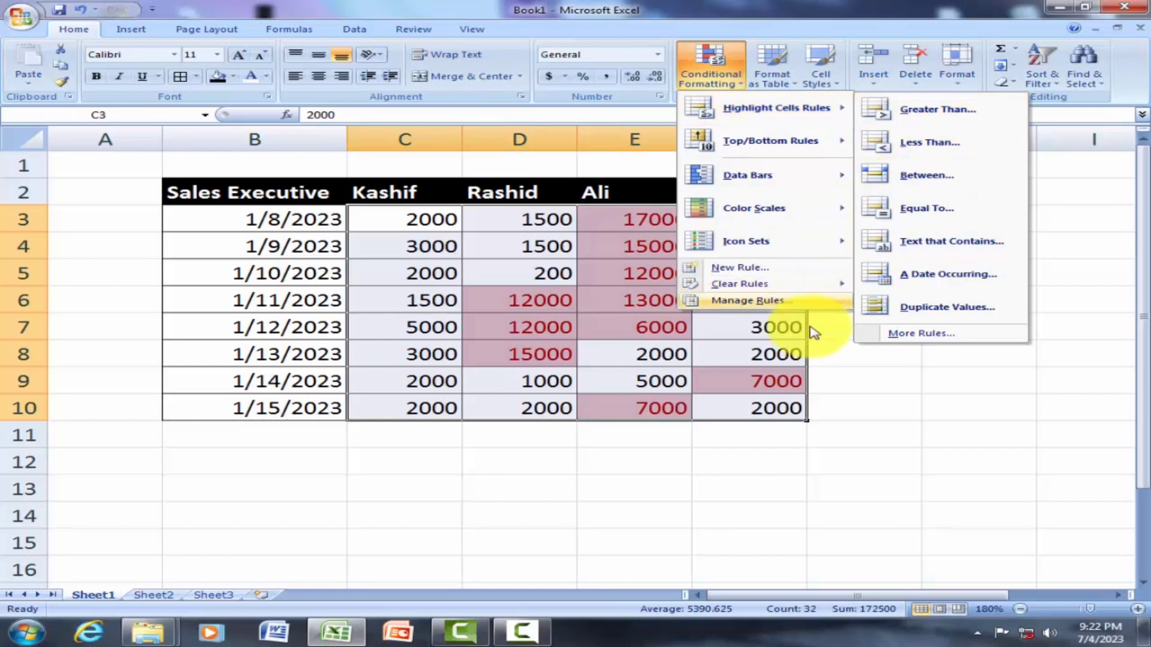
left_click(847, 375)
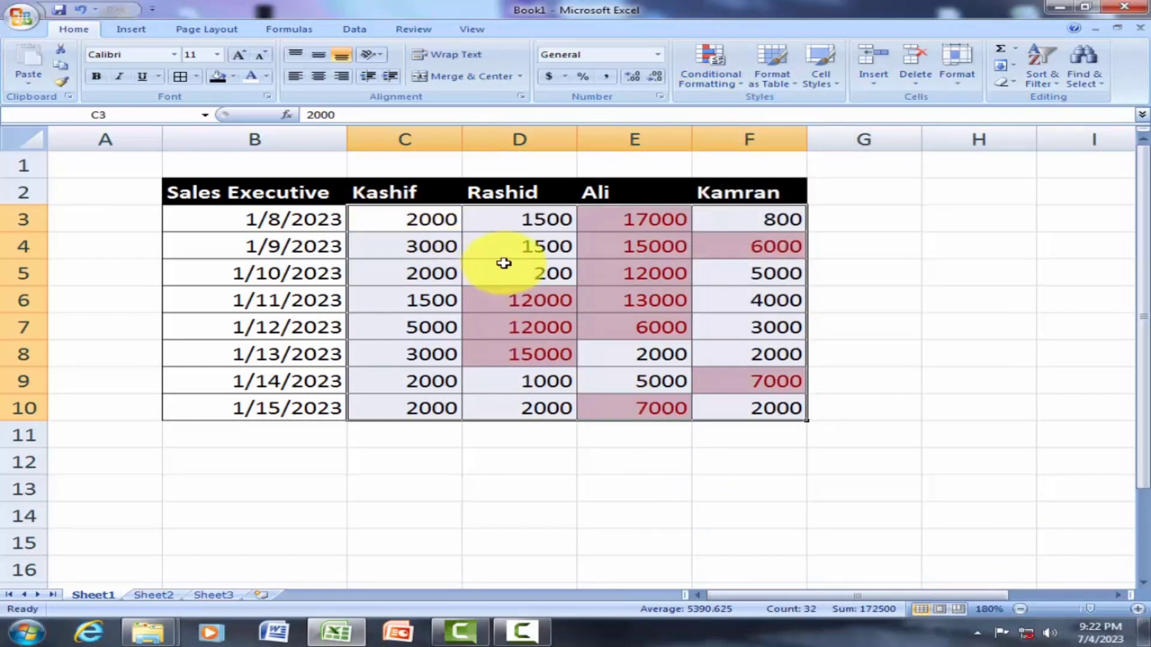
Clear the conditional formatting rules from the selected sales cells C3:F10
left_click_drag(375, 220, 760, 411)
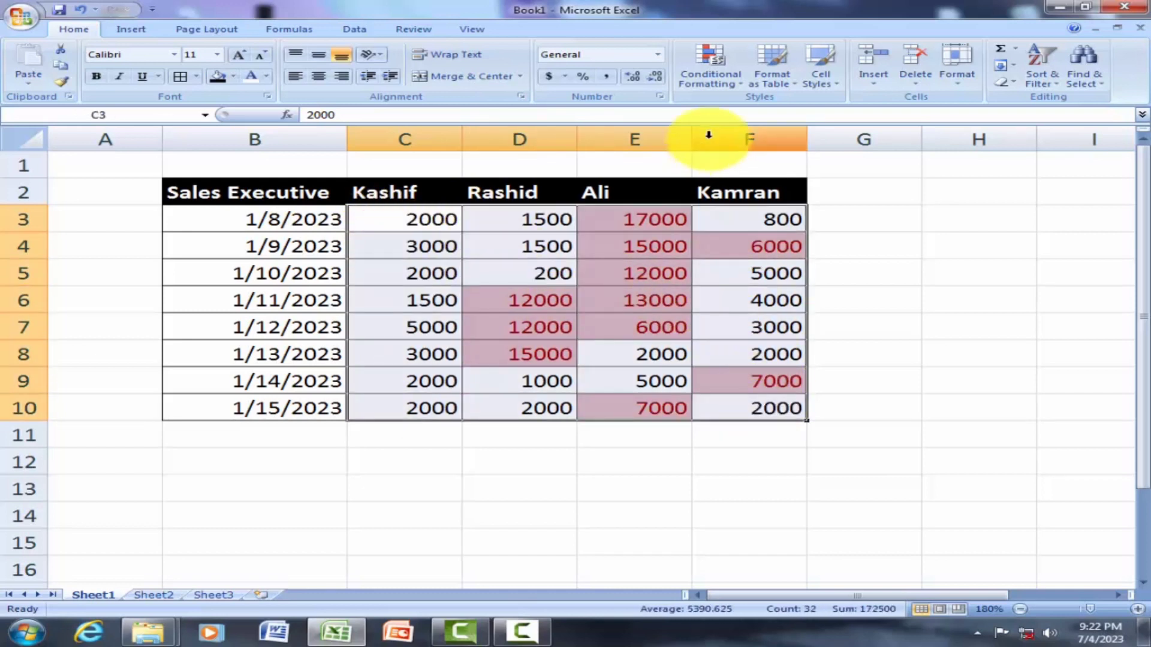
left_click(722, 91)
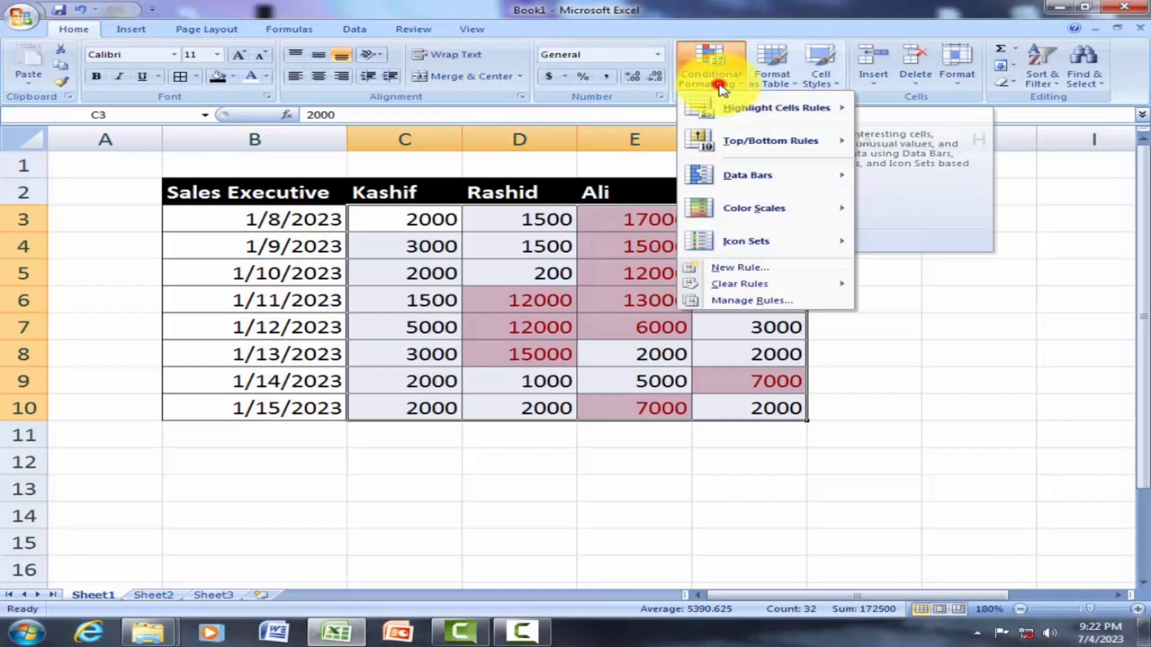
mouse_move(767, 286)
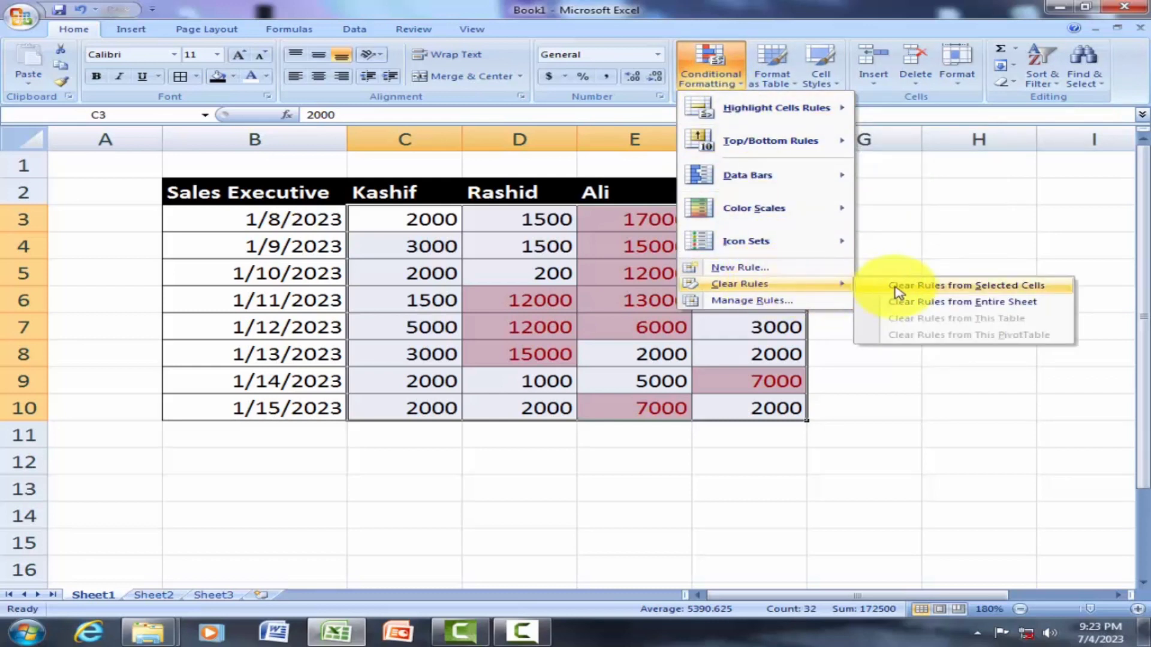
left_click(957, 290)
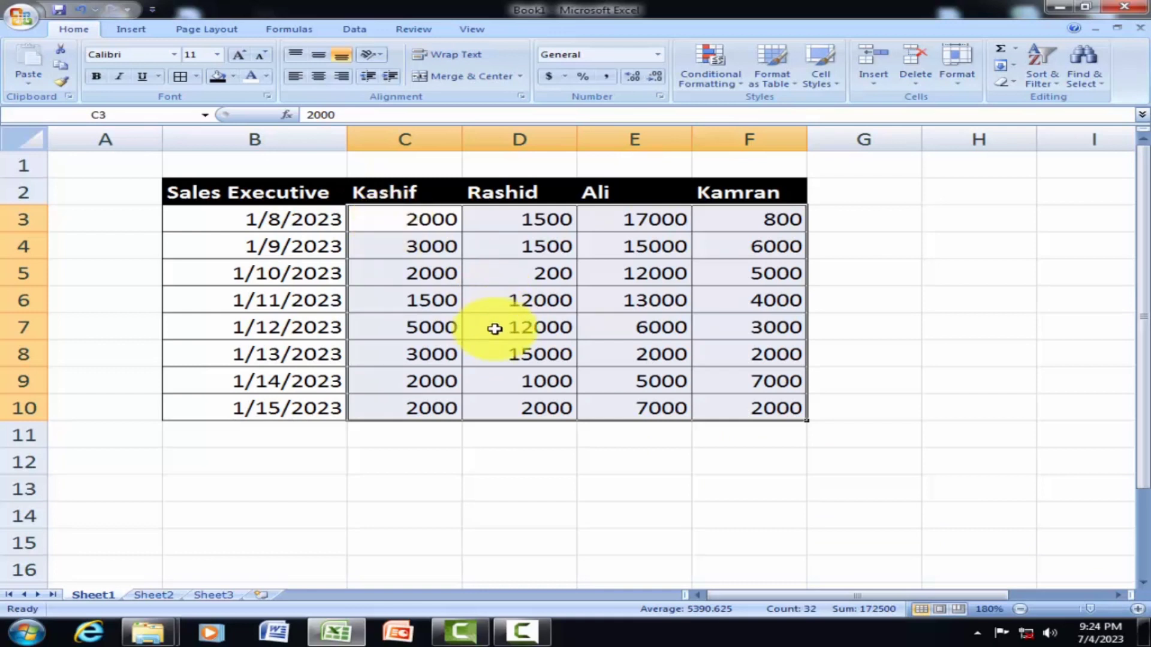
Highlight the sales values in C3:F10 that are less than 1000 with Light Red Fill with Dark Red Text
left_click_drag(391, 219, 737, 408)
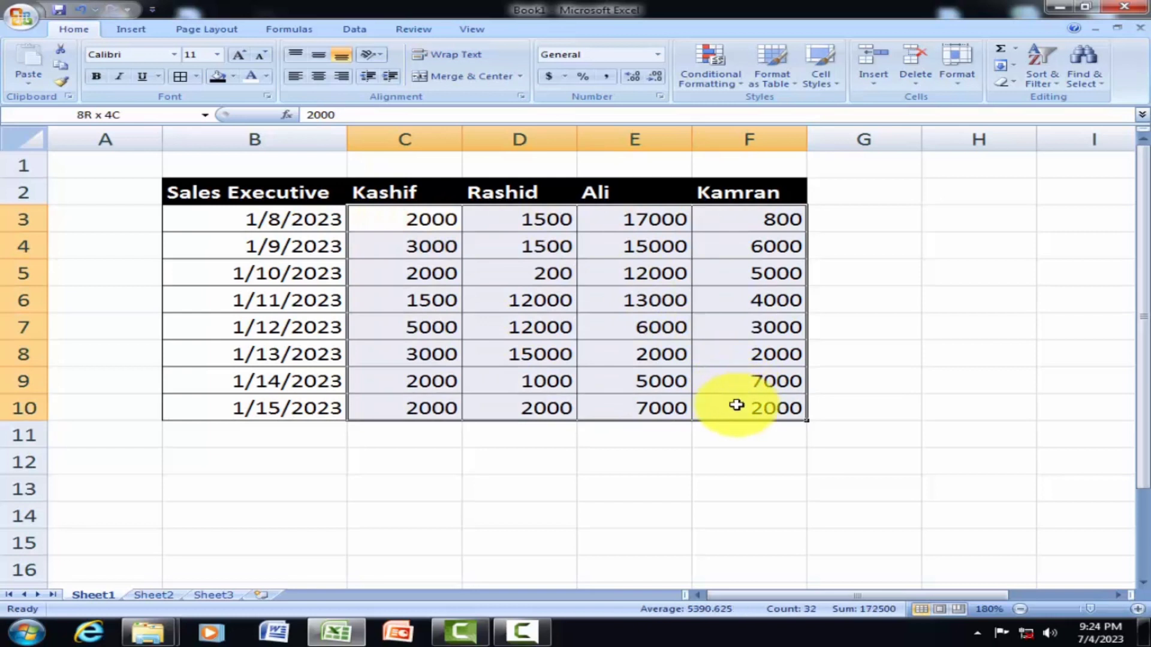
left_click(719, 76)
mouse_move(740, 109)
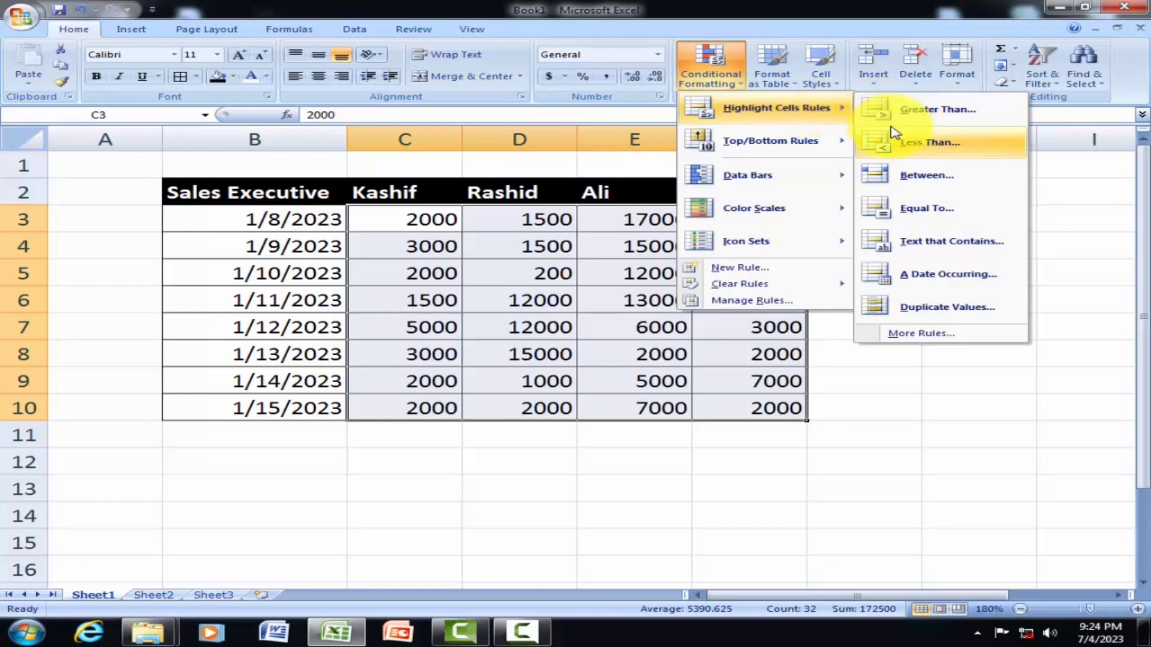
left_click(958, 143)
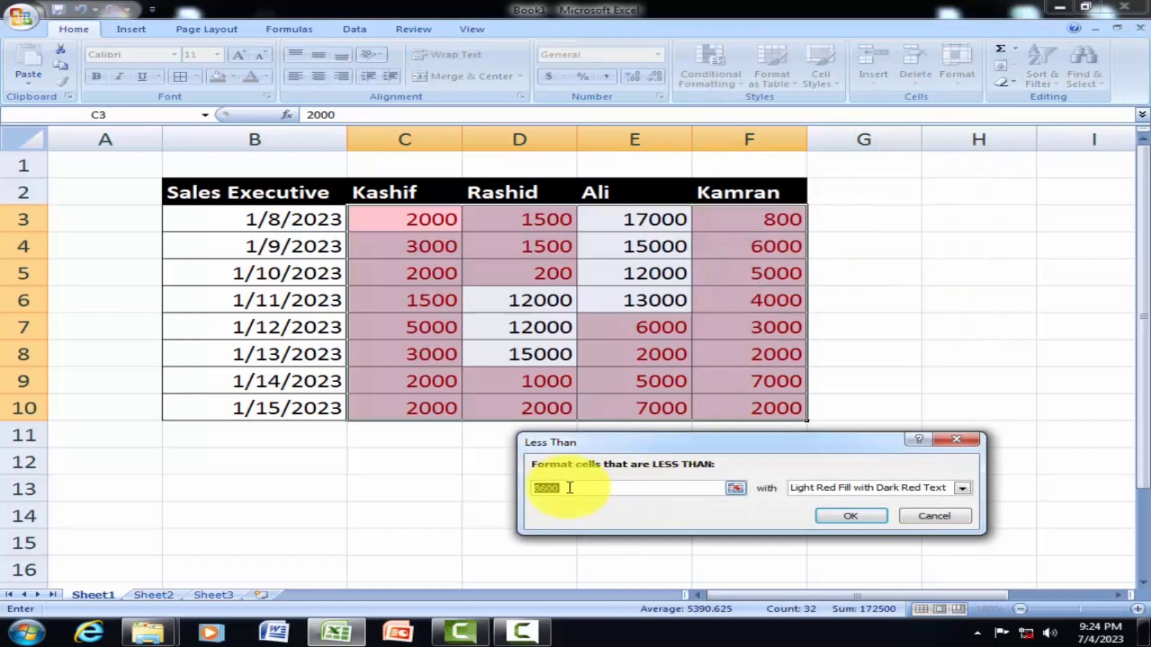
key("BackSpace")
key("BackSpace")
key("BackSpace")
key("BackSpace")
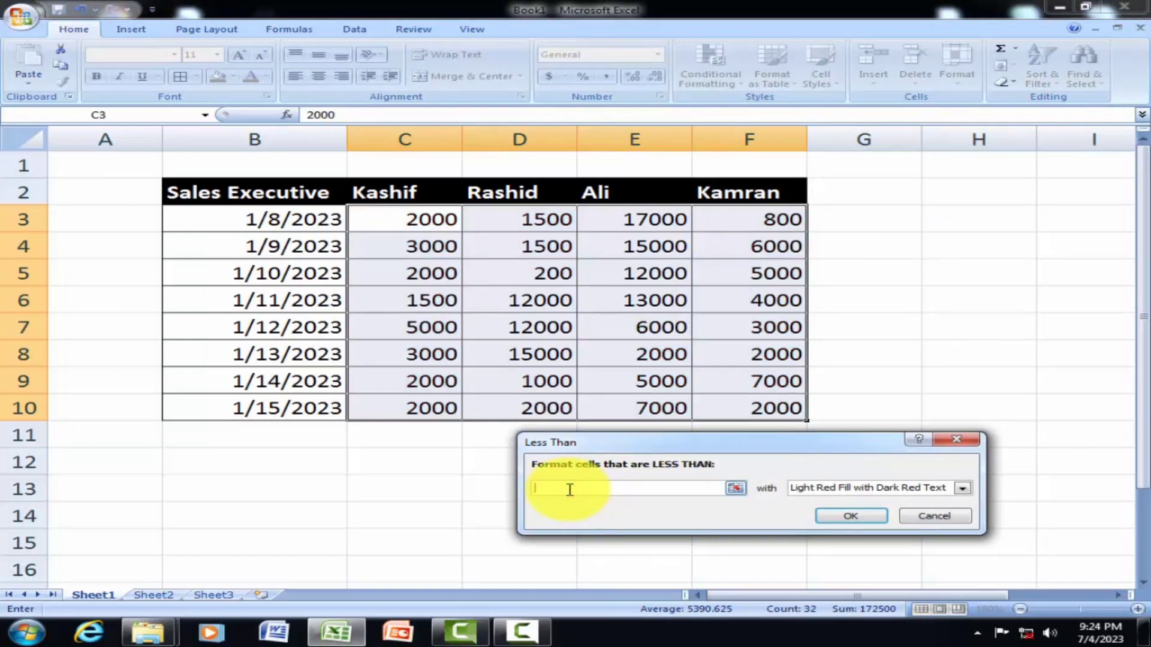
type("1000")
key("Return")
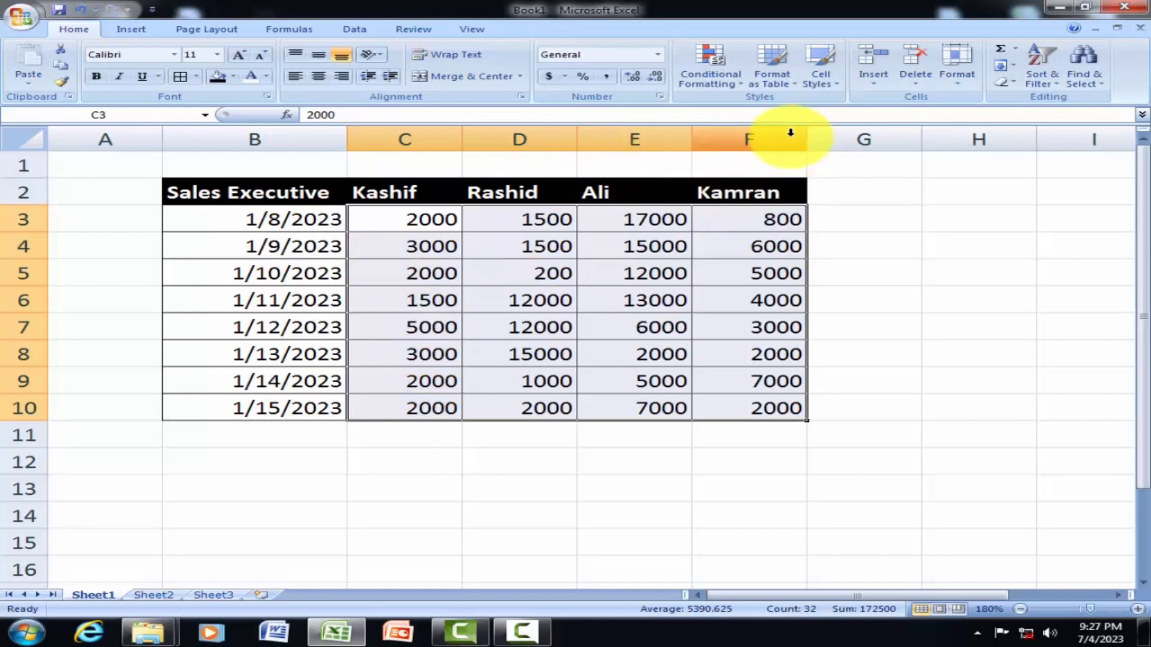
Highlight the sales values in C3:F10 that are between 10000 and 15000 with Light Red Fill with Dark Red Text
left_click(741, 86)
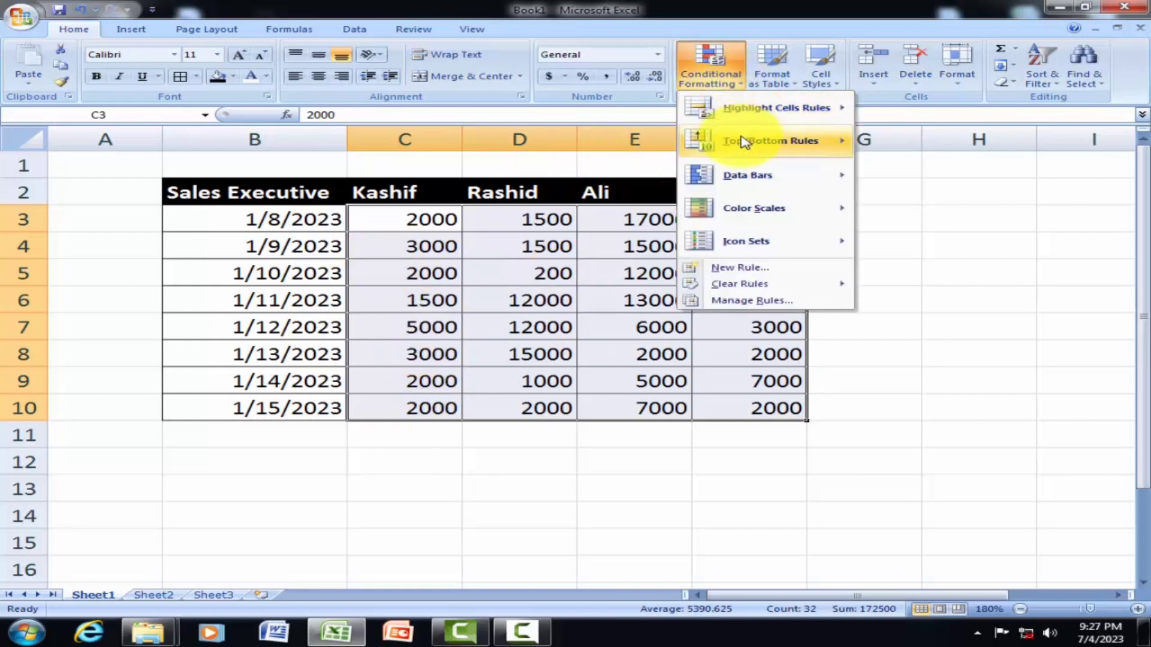
mouse_move(744, 142)
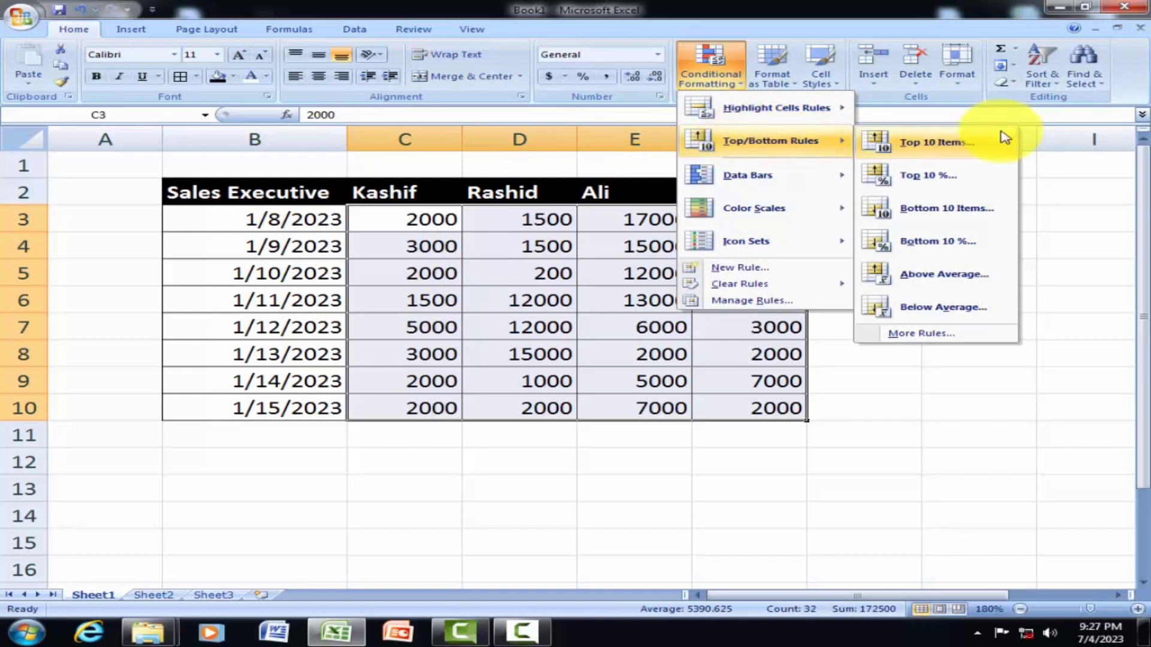
mouse_move(817, 109)
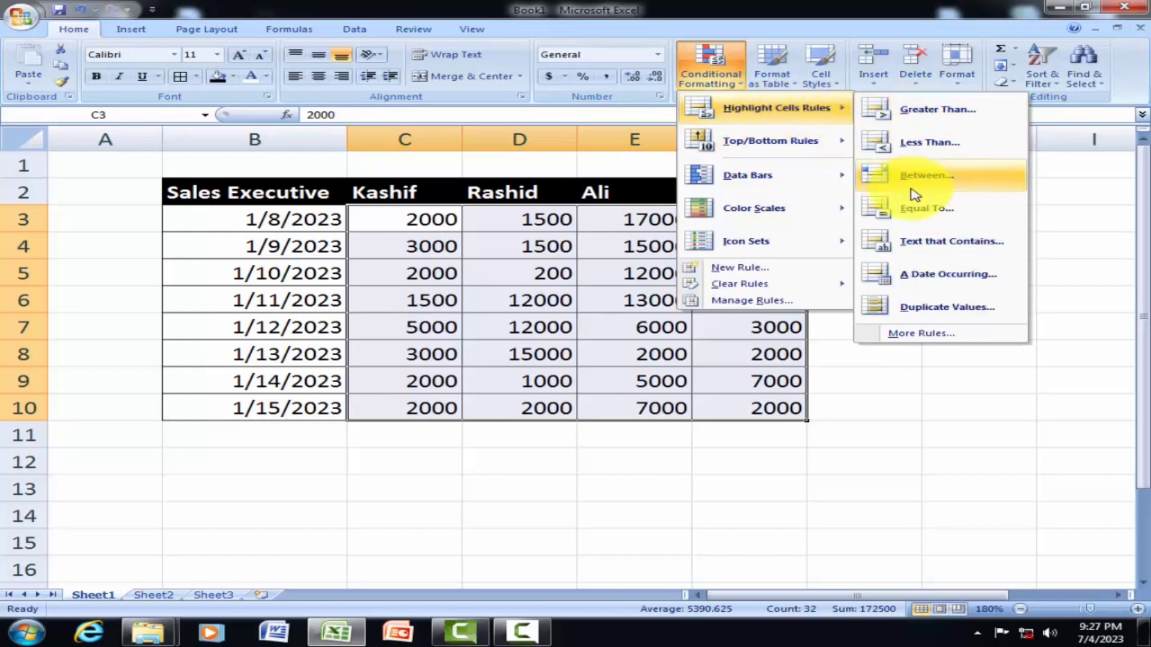
left_click(961, 187)
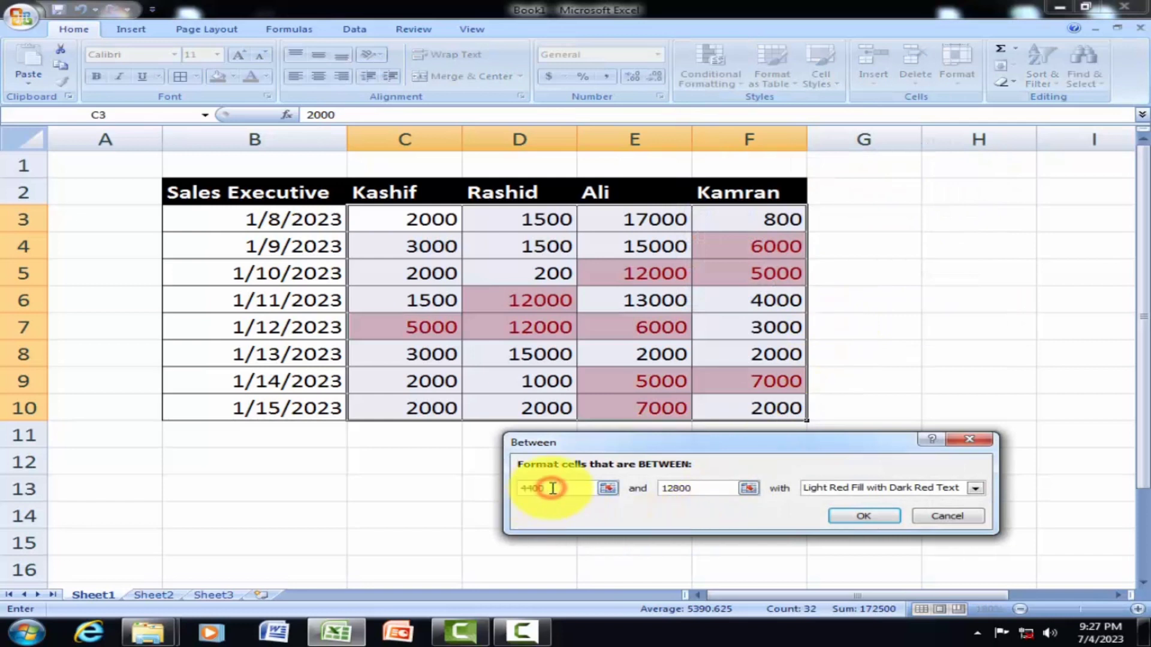
key("BackSpace")
key("BackSpace")
key("BackSpace")
key("BackSpace")
type("10000")
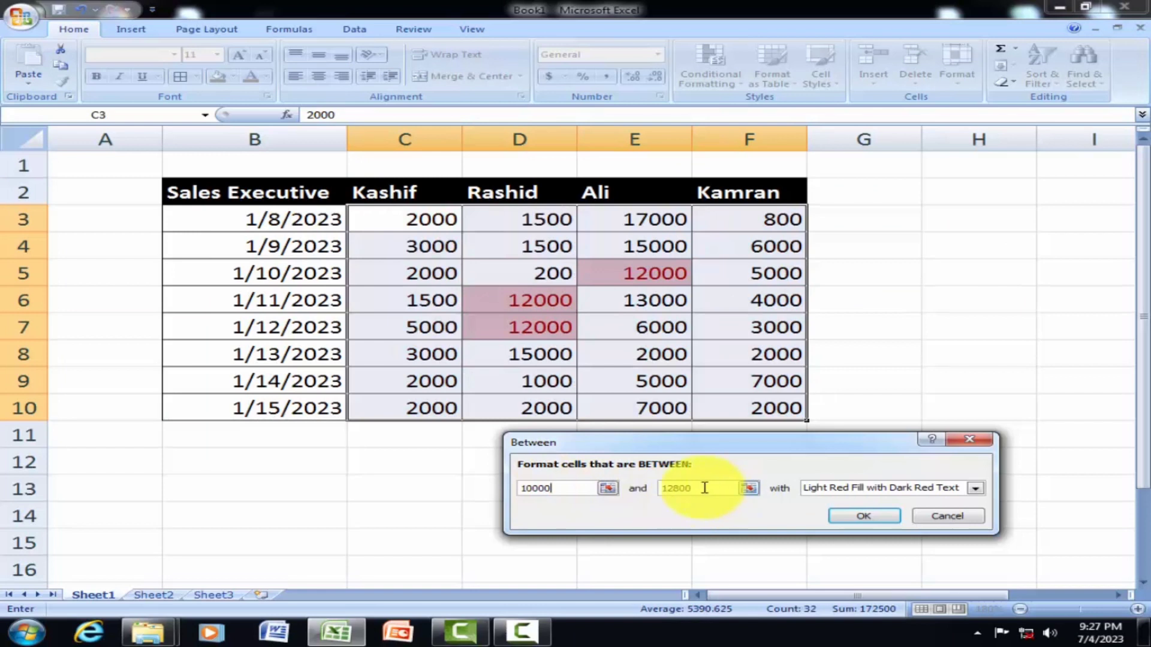
key("BackSpace")
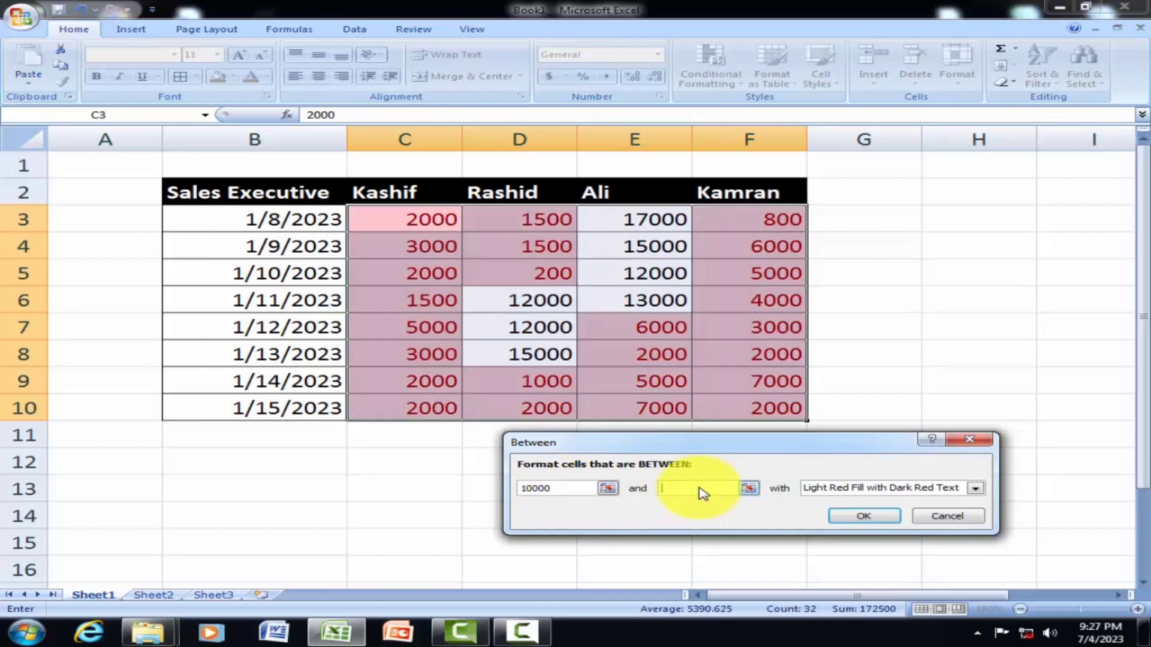
type("15000")
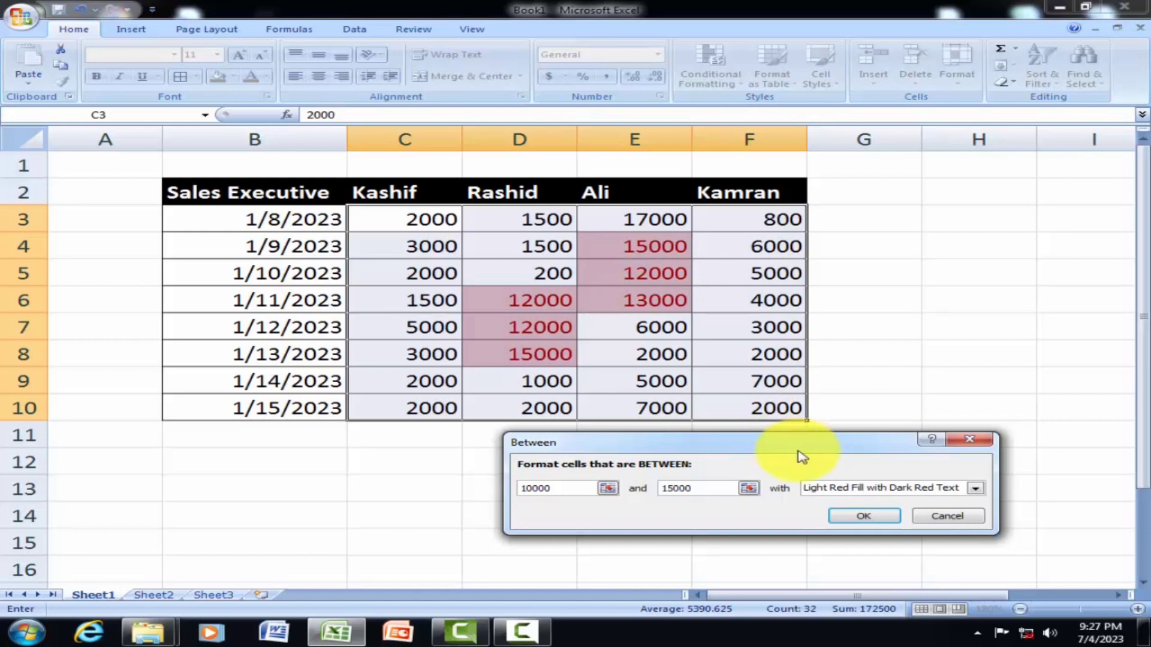
left_click(895, 519)
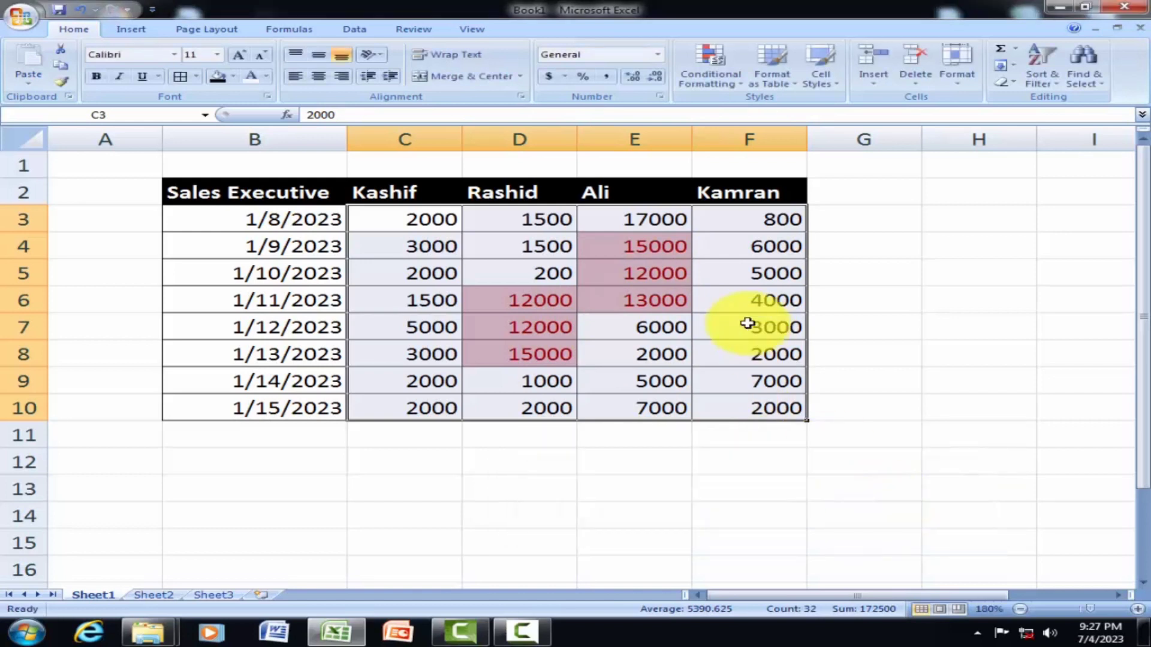
Clear the conditional formatting rules from the sales cells C3:F10
left_click_drag(393, 222, 803, 410)
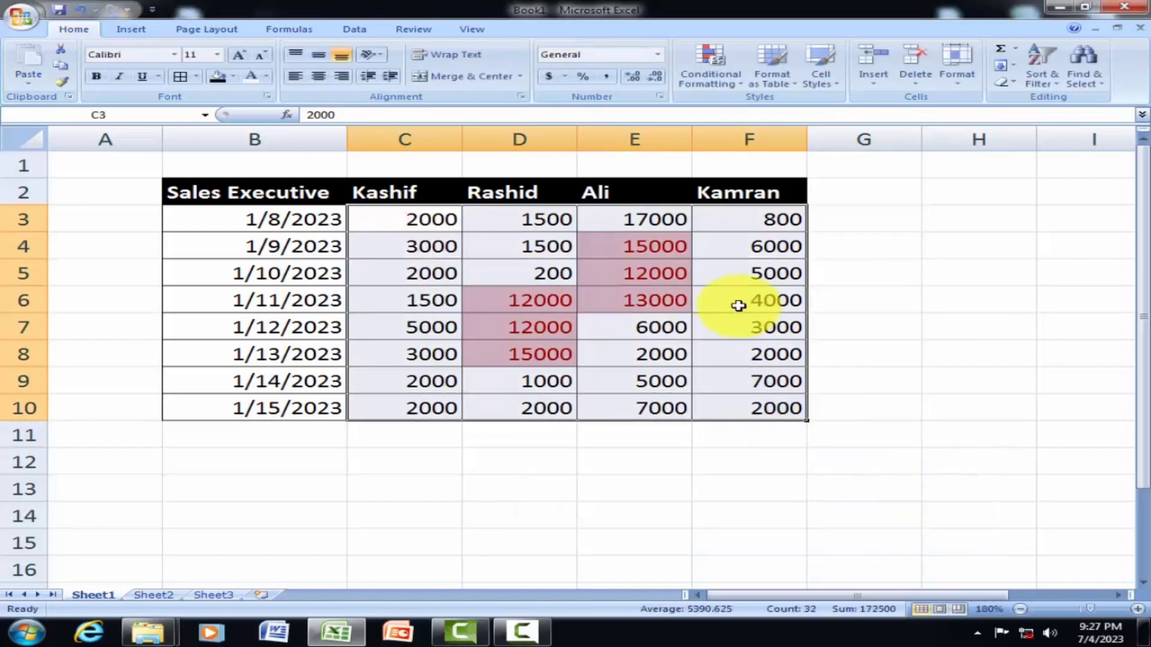
left_click(741, 87)
mouse_move(737, 284)
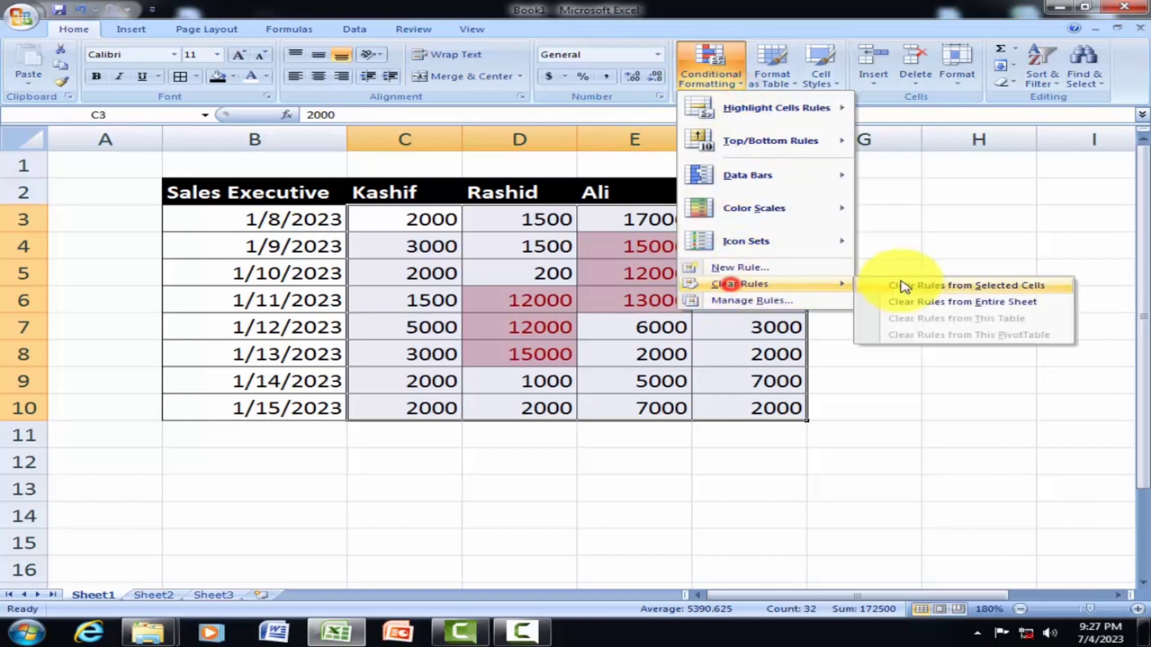
left_click(920, 283)
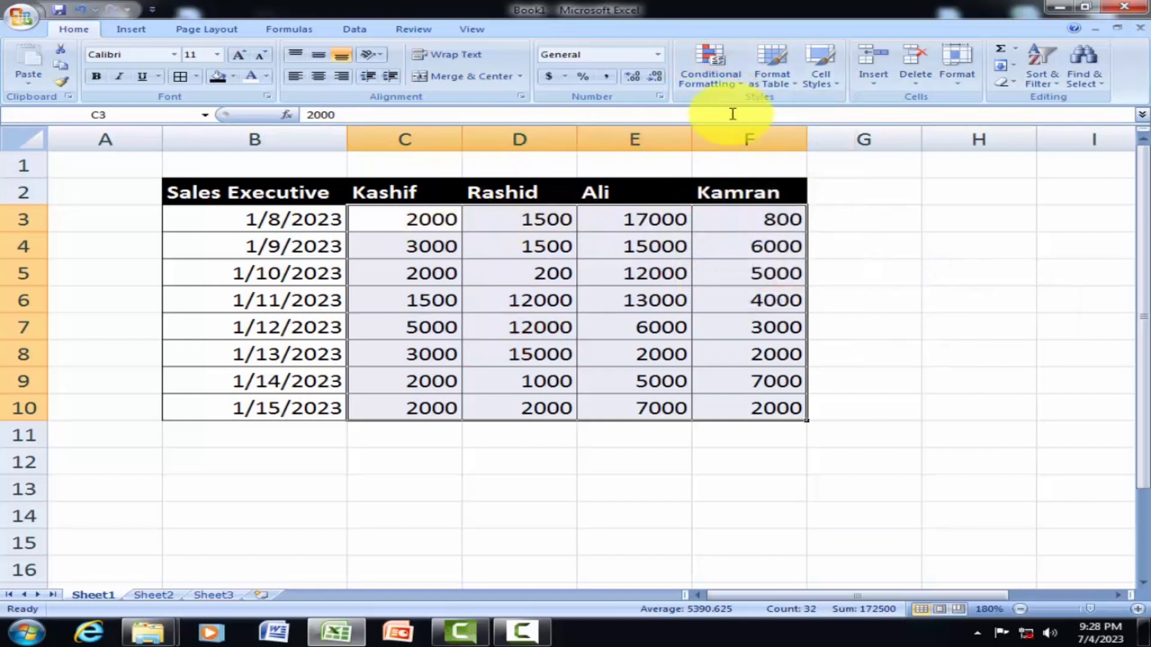
Try an Equal To highlight rule for the value 17000 on the sales cells C3:F10
left_click(708, 68)
mouse_move(744, 110)
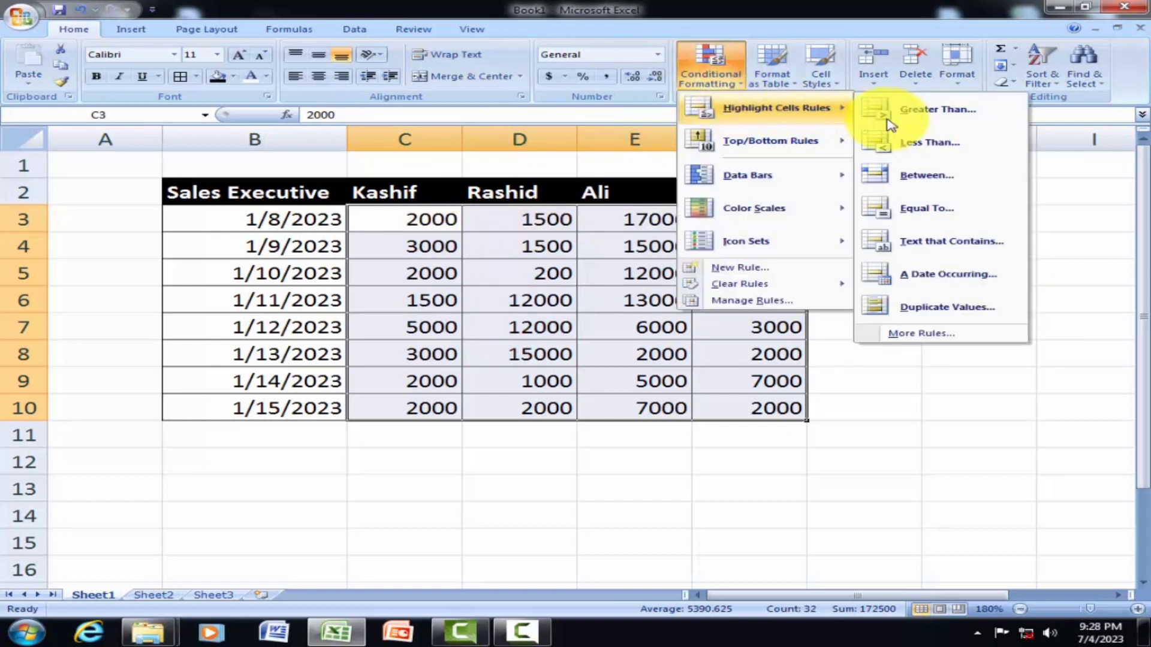
left_click(943, 220)
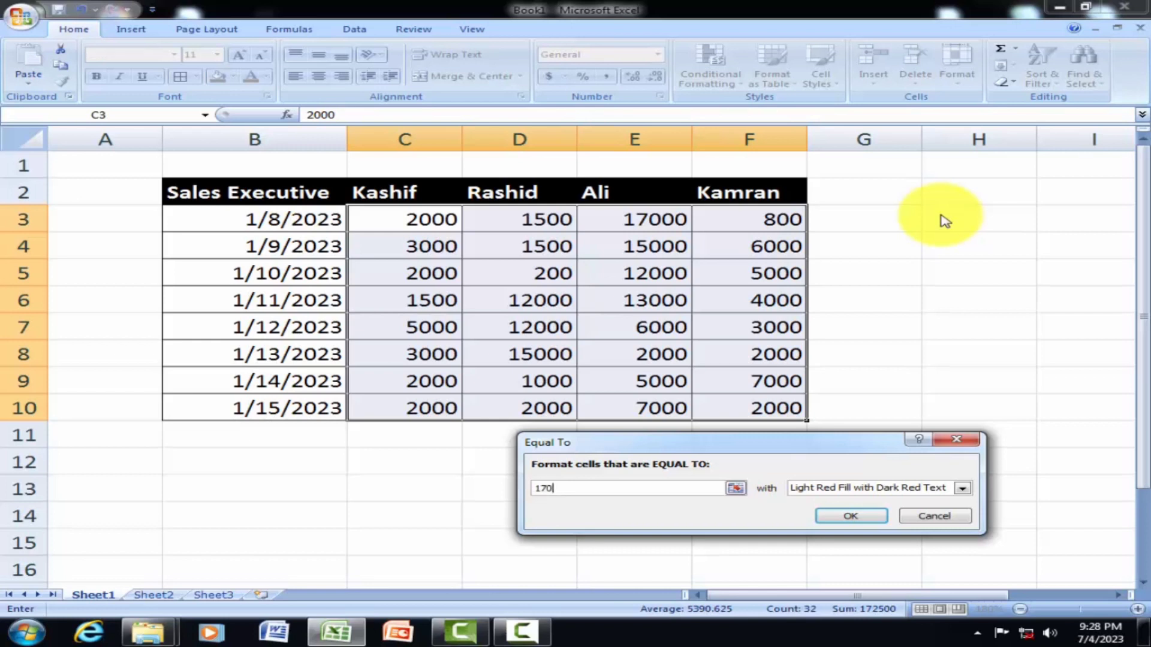
type("00")
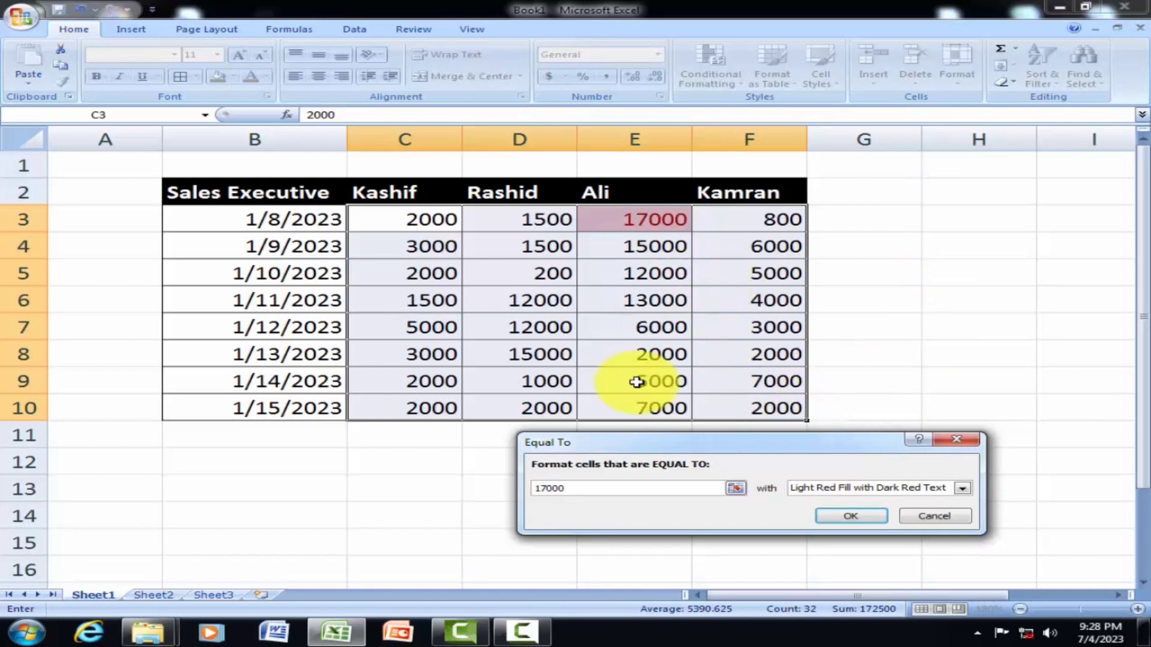
left_click(933, 519)
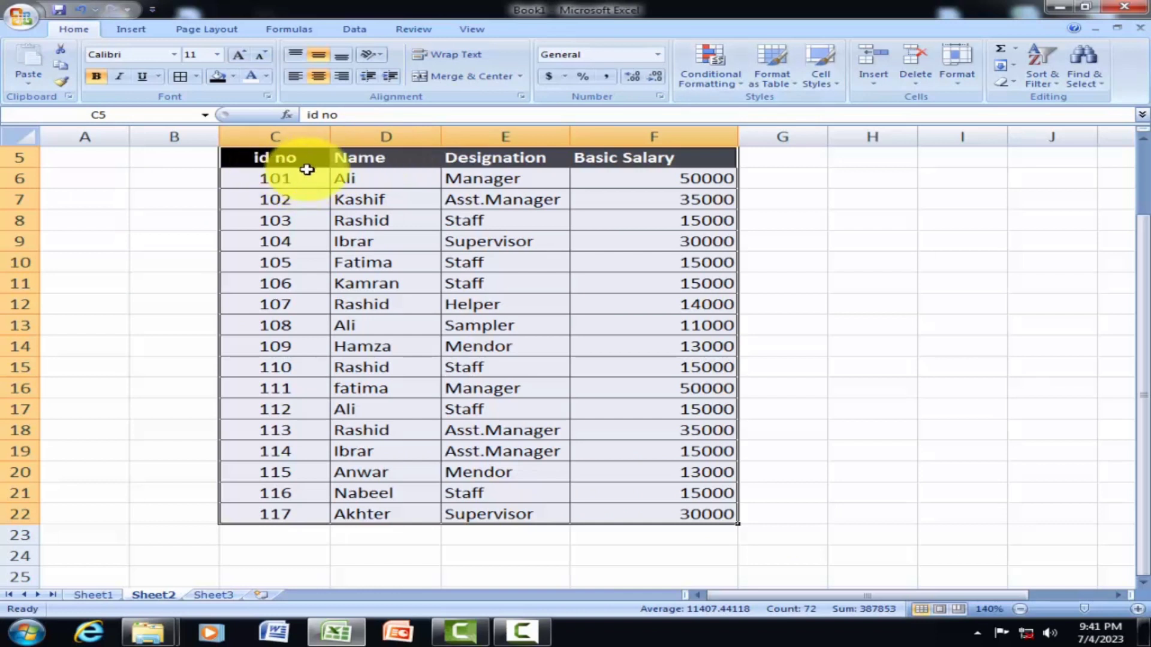
Highlight cells in C6:F22 of the employee table containing the name of the employee with id 109, using Light Red Fill with Dark Red Text
left_click_drag(242, 161, 658, 511)
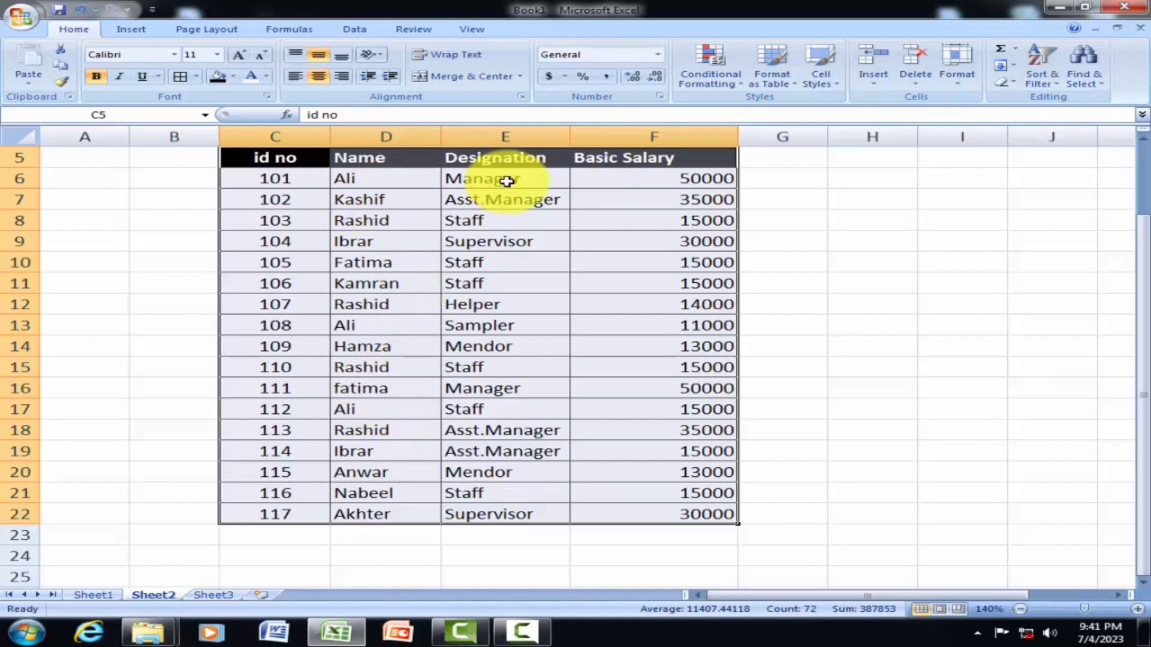
left_click_drag(269, 174, 679, 518)
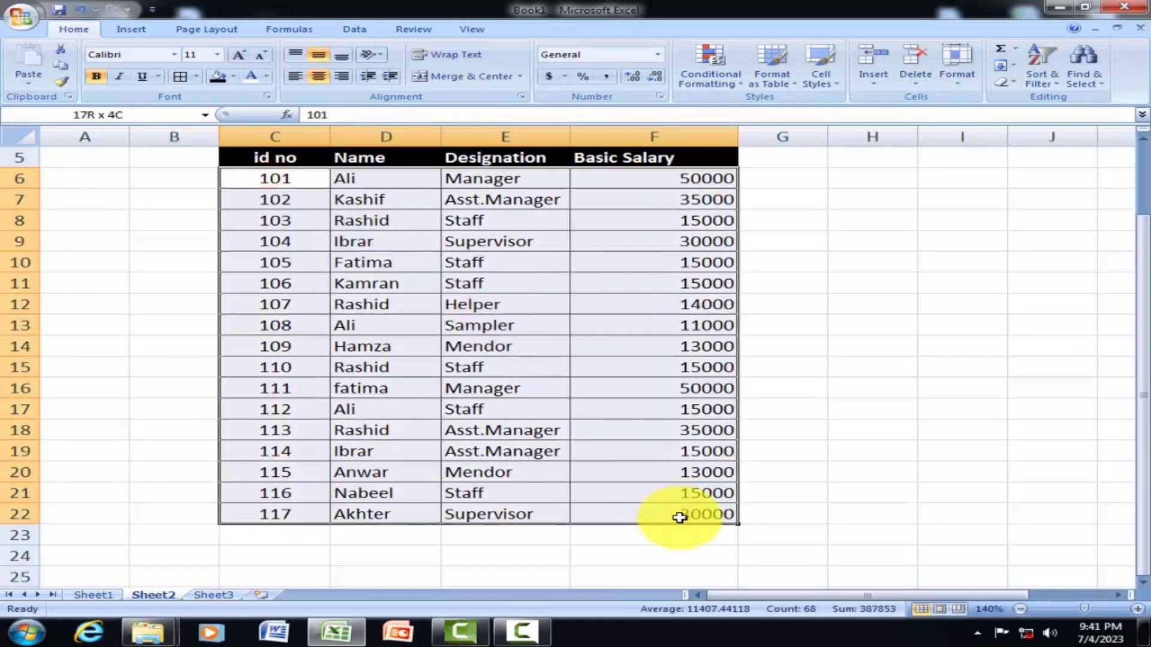
left_click(734, 84)
mouse_move(741, 117)
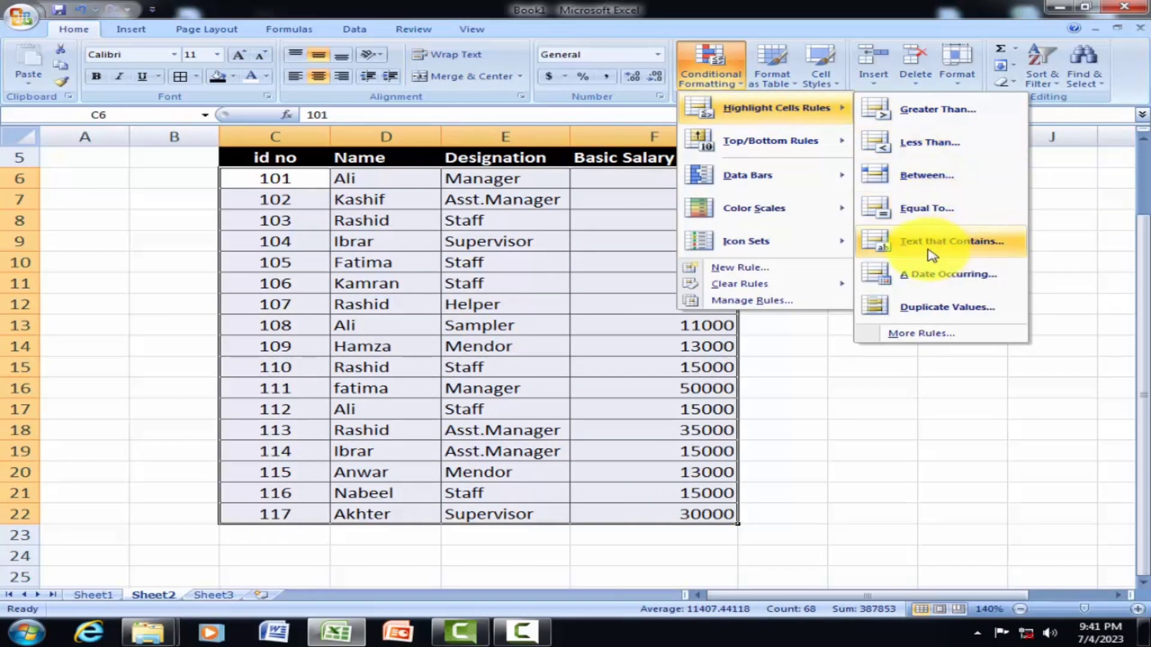
left_click(963, 250)
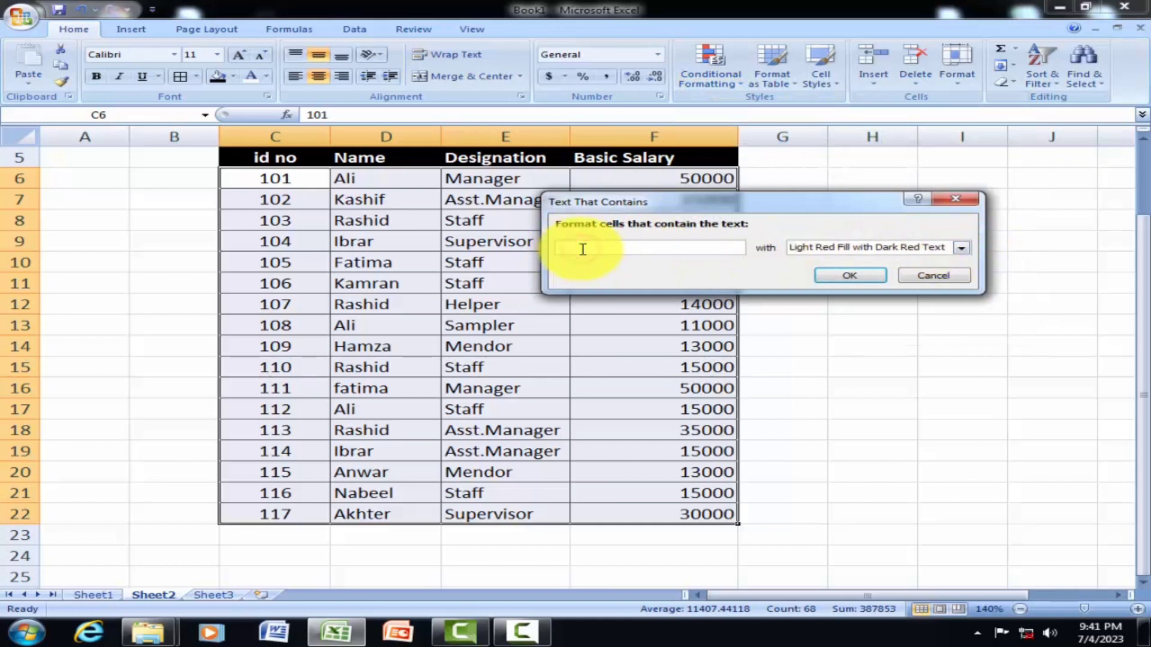
type("ham")
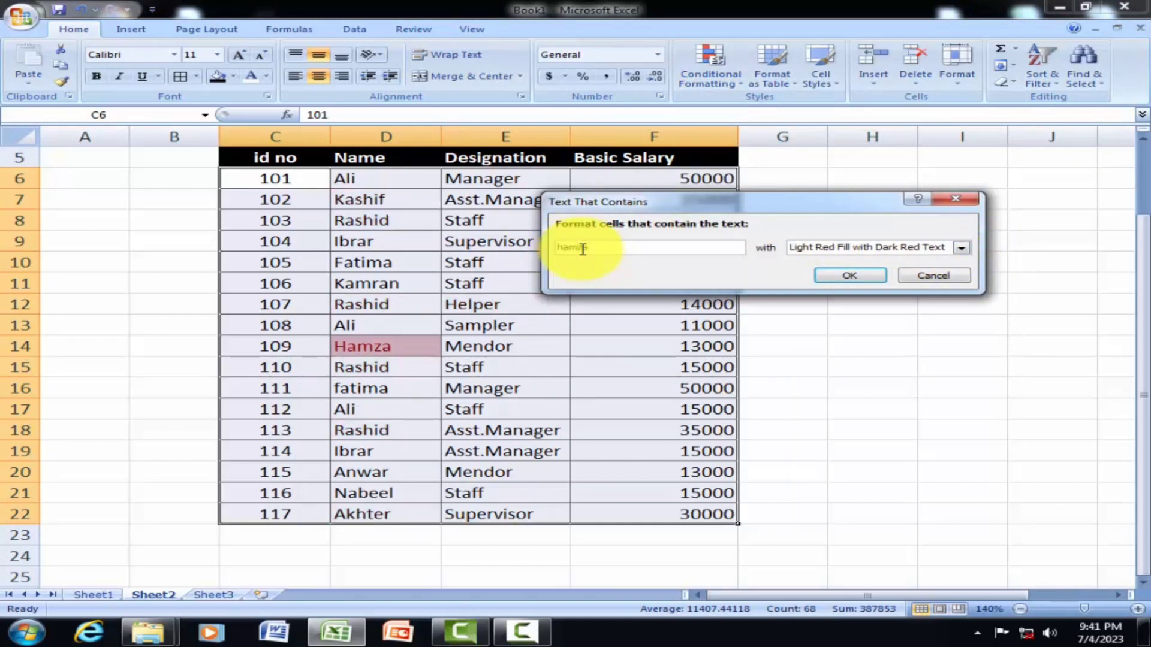
type("za")
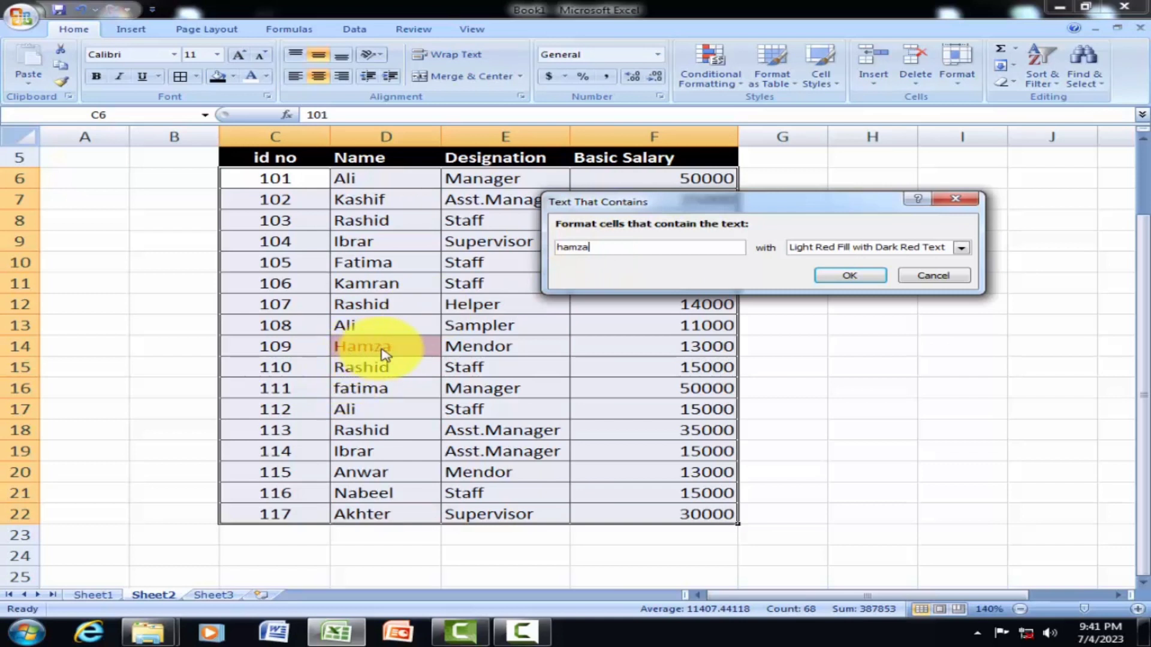
left_click(862, 279)
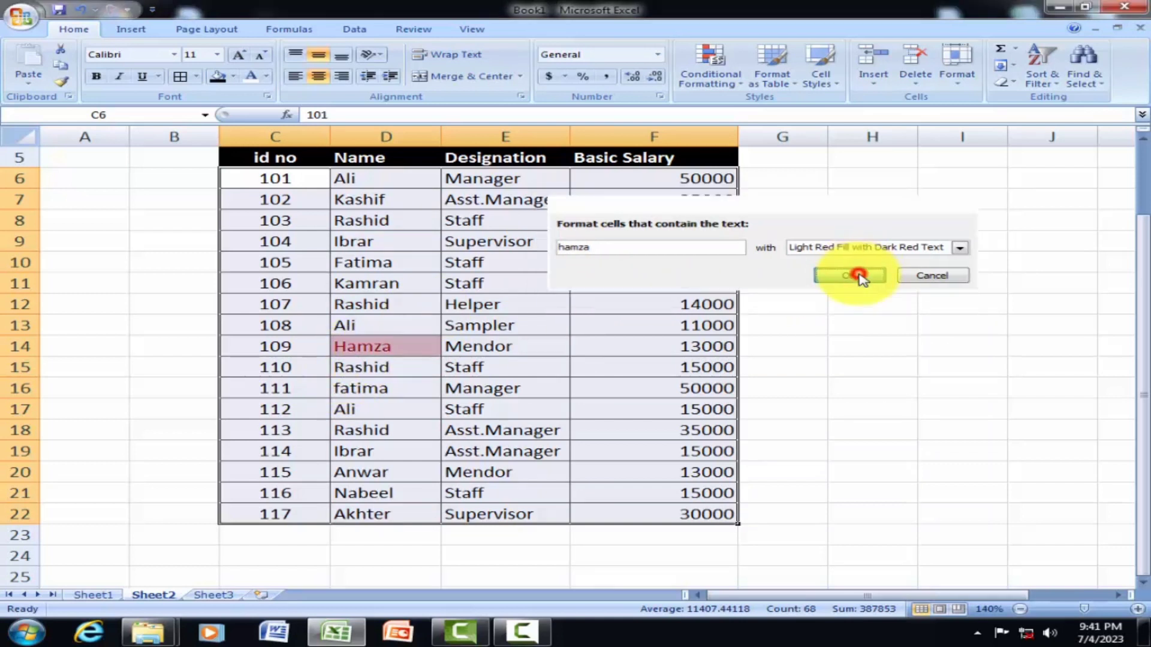
Clear the text highlight rule from the selected employee cells C6:F22
left_click(741, 77)
mouse_move(789, 285)
left_click(975, 288)
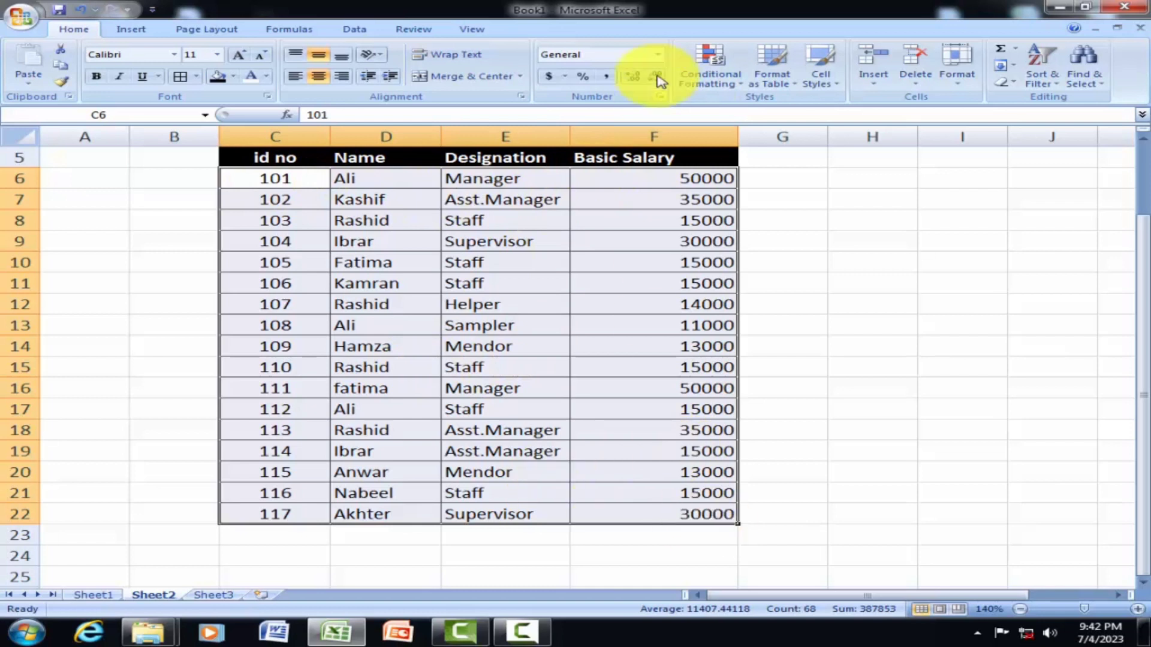
Highlight the duplicate values in the employee cells C6:F22 with Light Red Fill with Dark Red Text
left_click(708, 66)
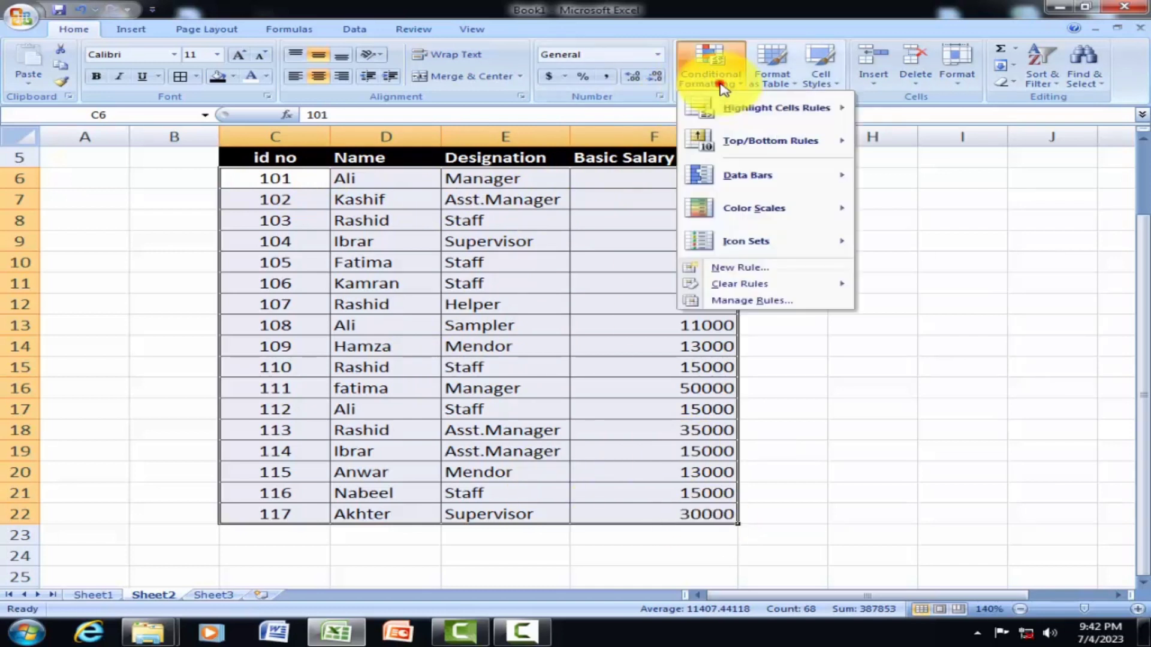
left_click(255, 180)
left_click(733, 81)
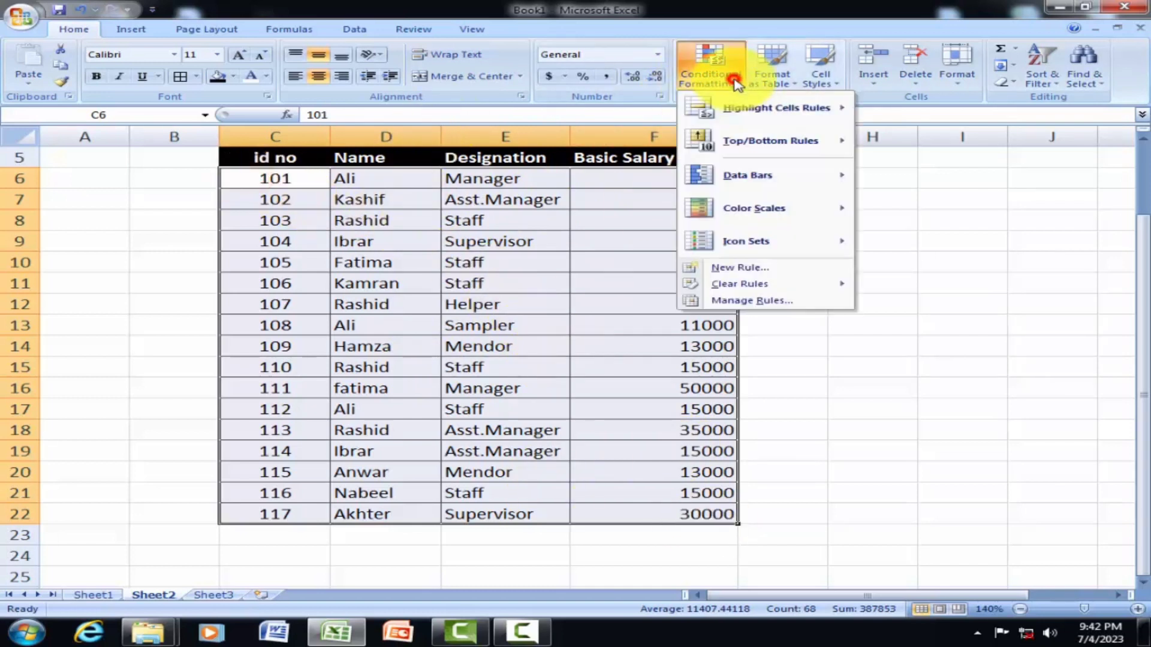
mouse_move(788, 115)
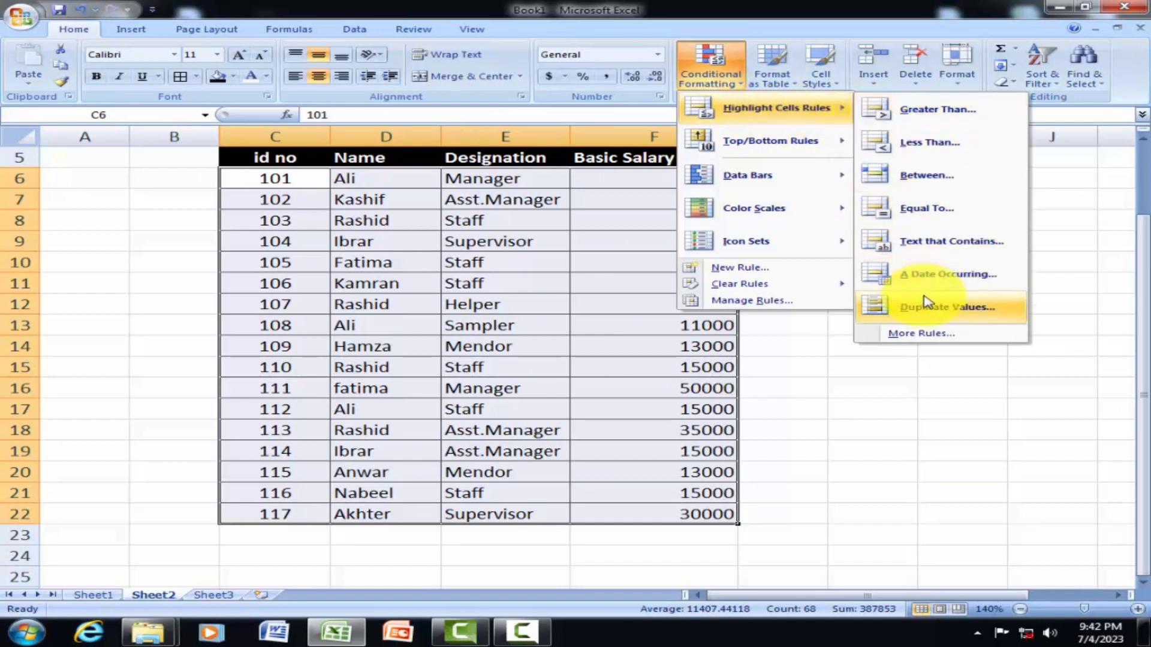
left_click(969, 309)
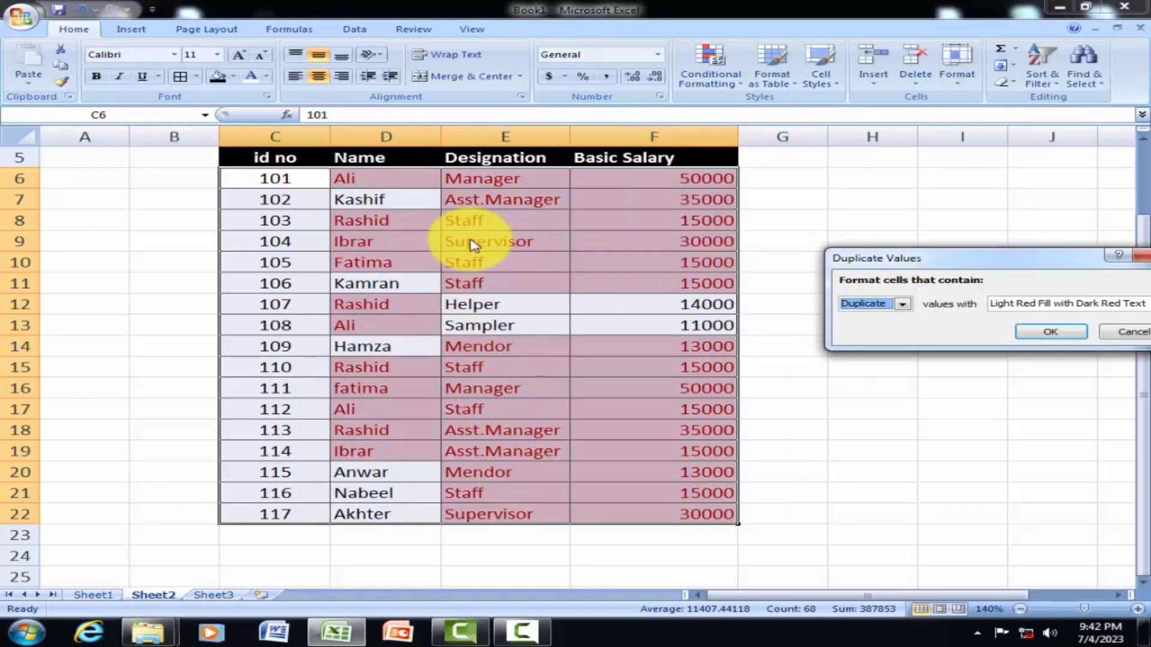
left_click_drag(1060, 263, 990, 271)
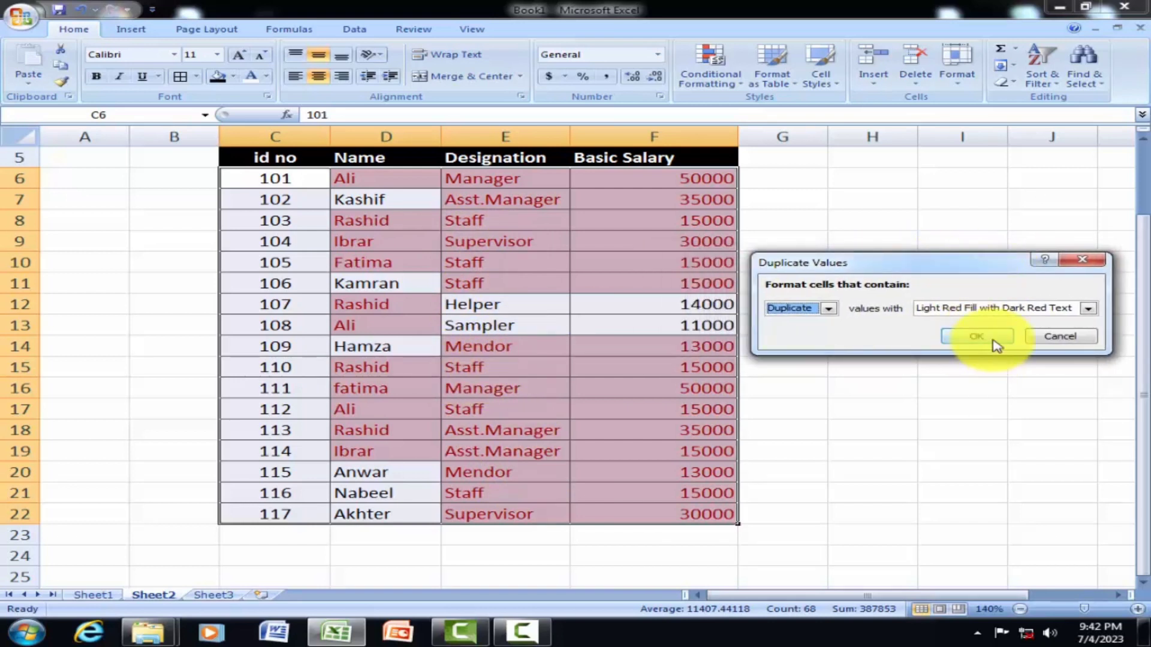
left_click(992, 340)
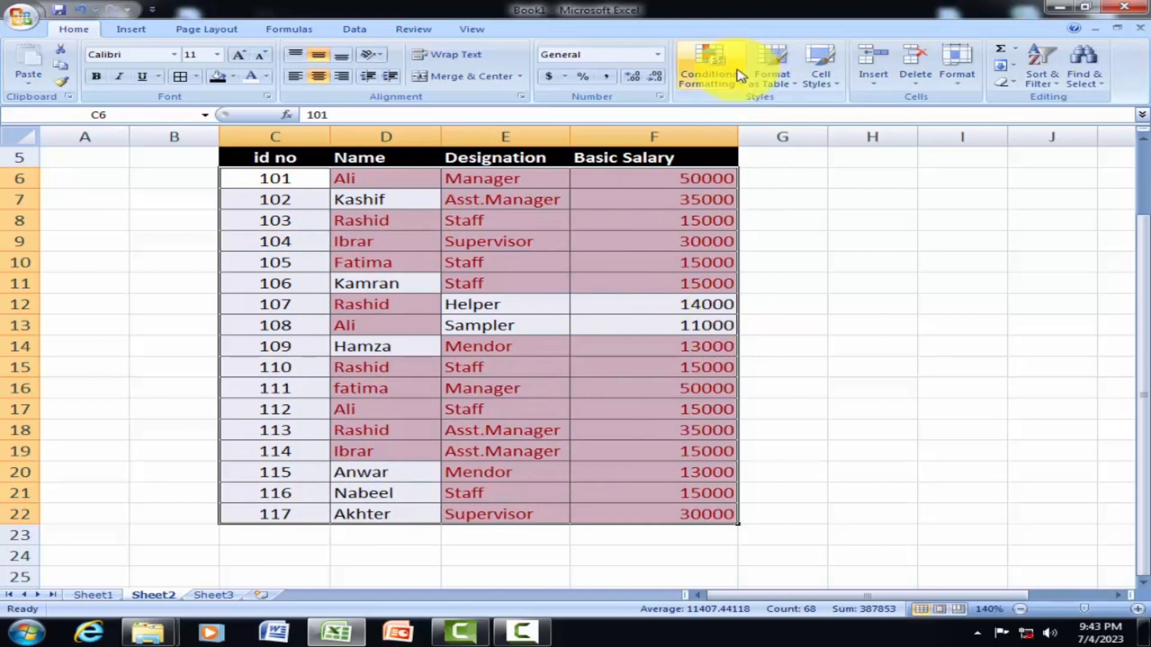
Clear the duplicate values rule from the selected employee cells C6:F22
left_click(729, 96)
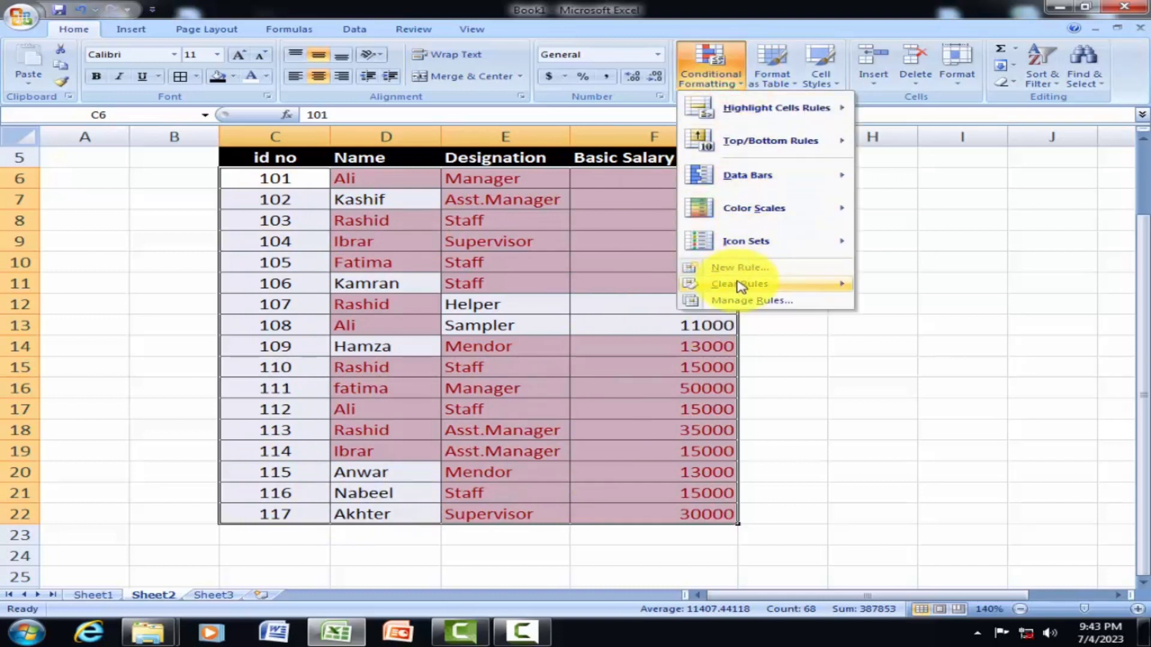
mouse_move(741, 285)
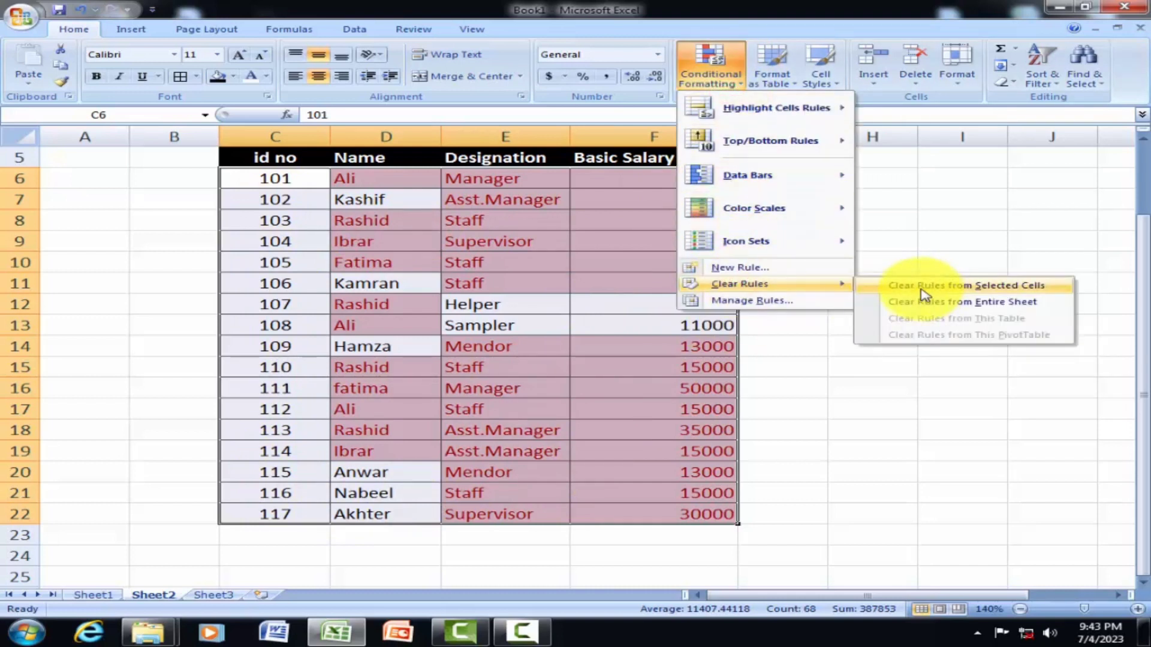
left_click(971, 287)
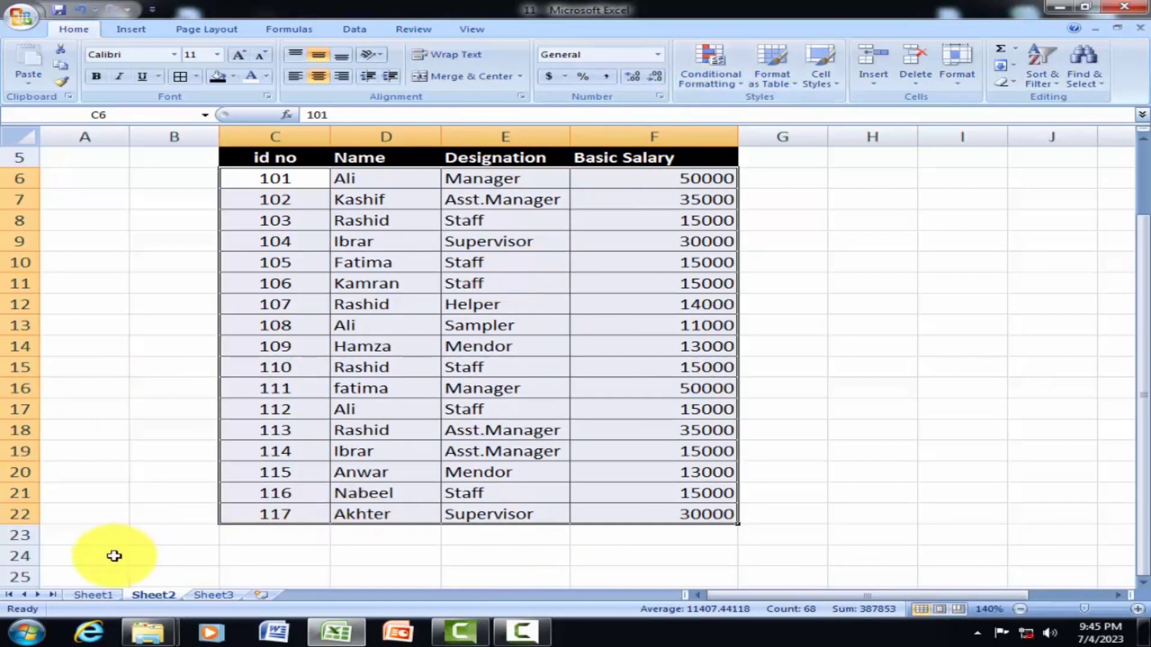
Review the period choices of the A Date Occurring rule for B3:F10 on Sheet1, leaving without applying a rule
left_click(105, 596)
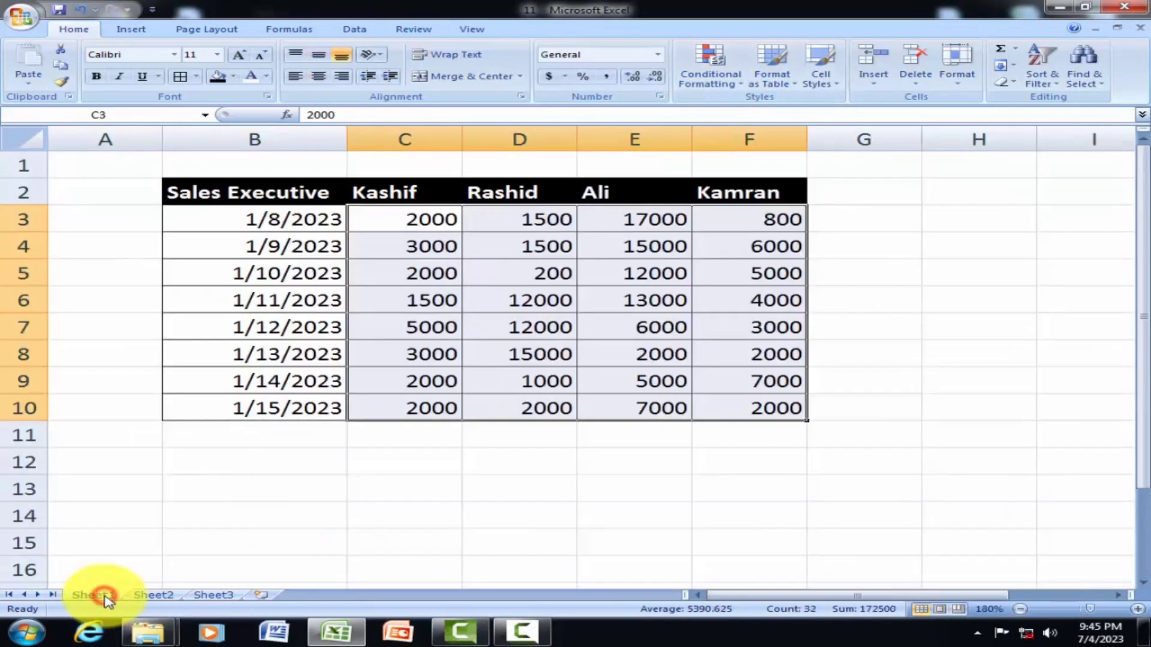
left_click_drag(207, 217, 773, 412)
left_click(738, 82)
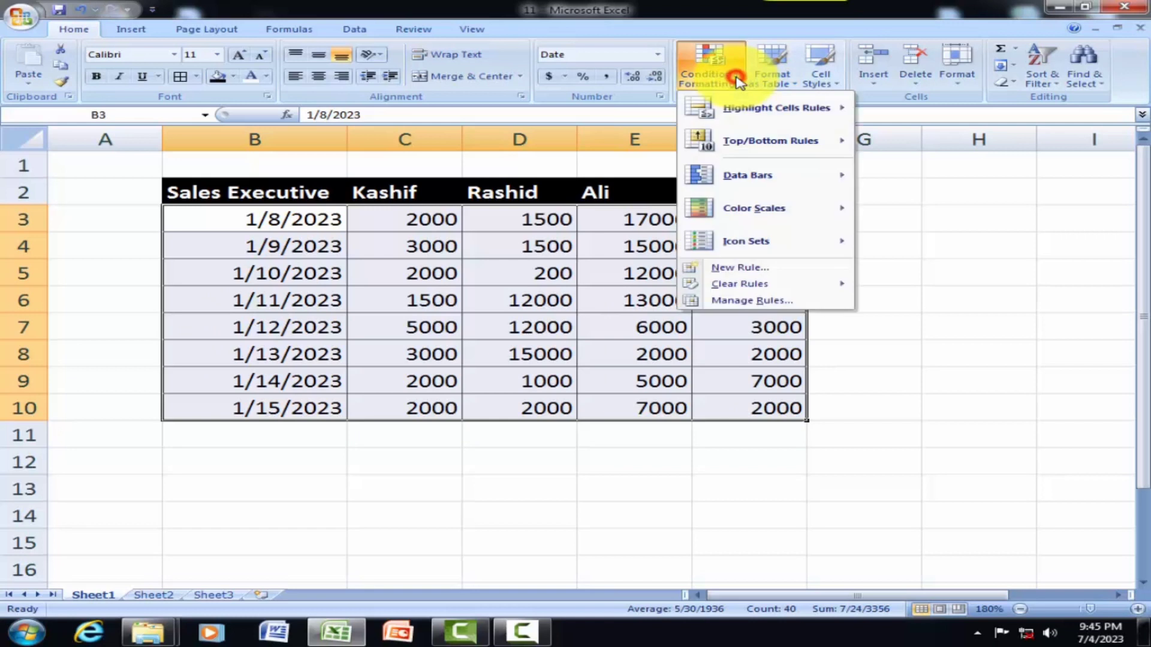
mouse_move(767, 108)
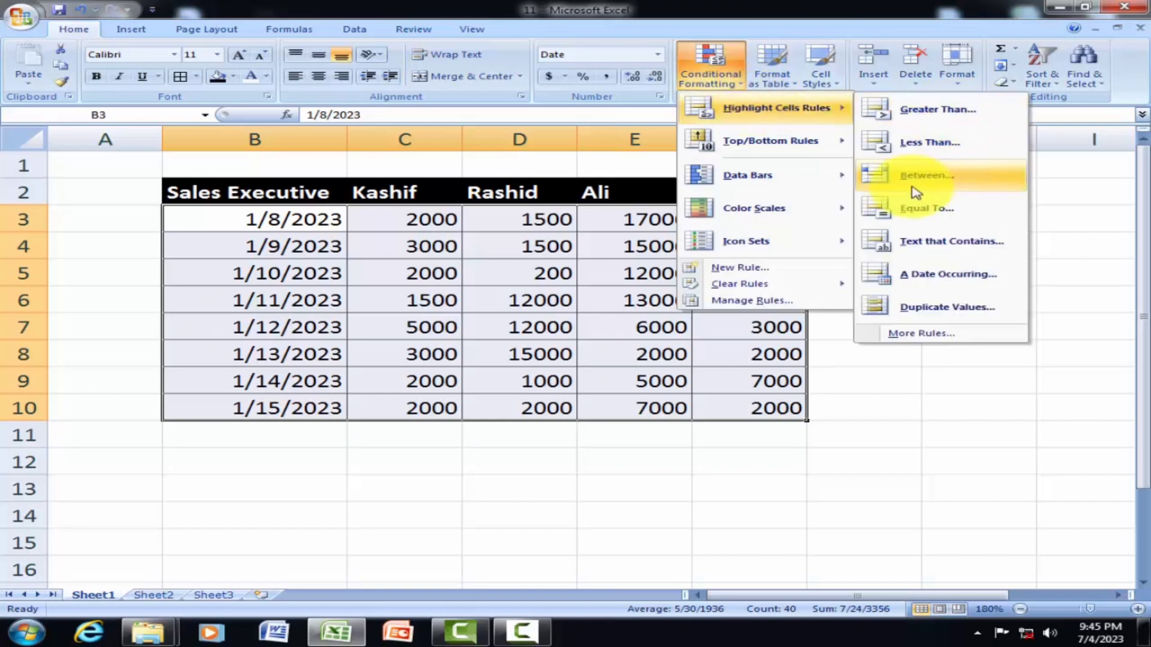
left_click(945, 286)
left_click_drag(887, 269, 706, 137)
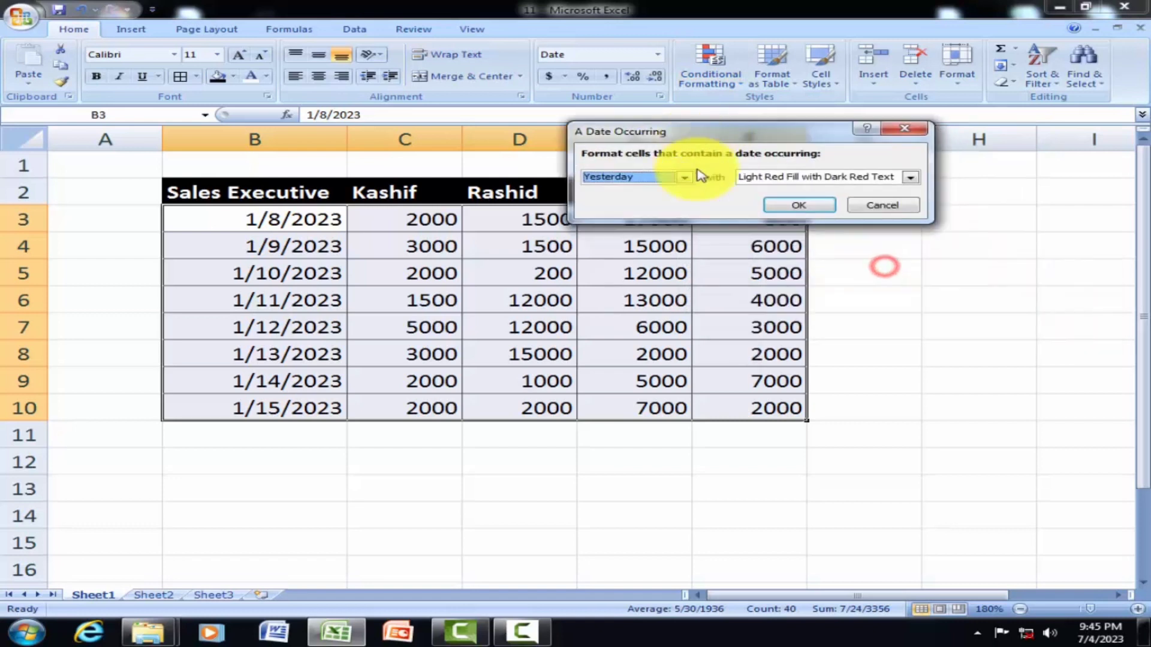
left_click(685, 177)
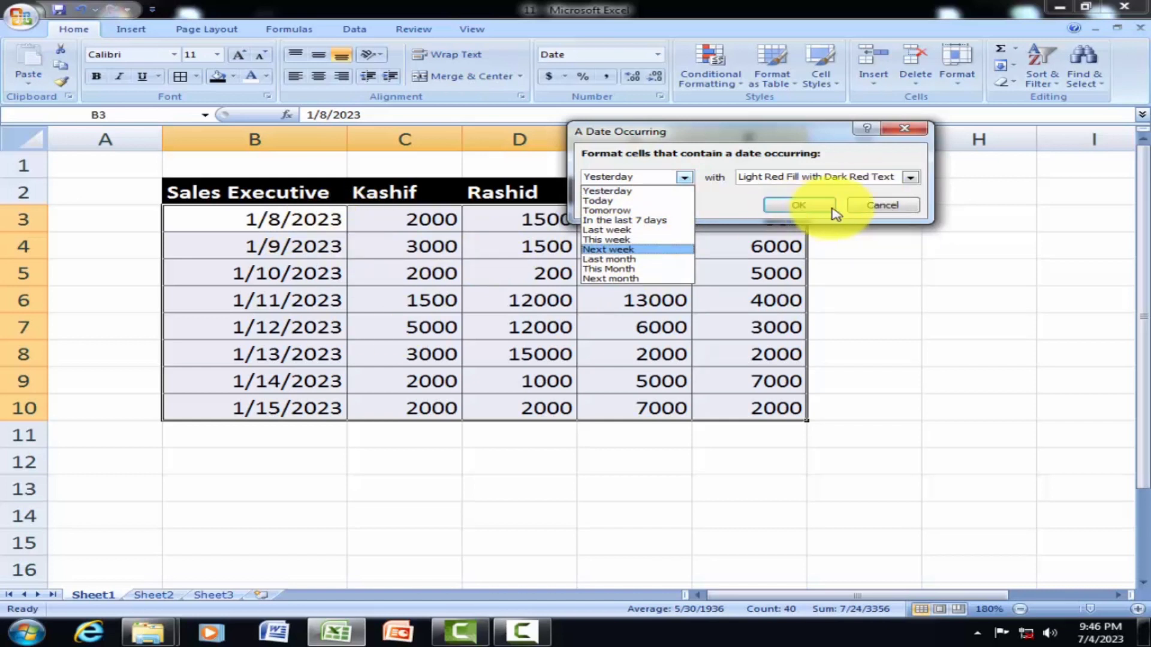
left_click(873, 206)
left_click(899, 205)
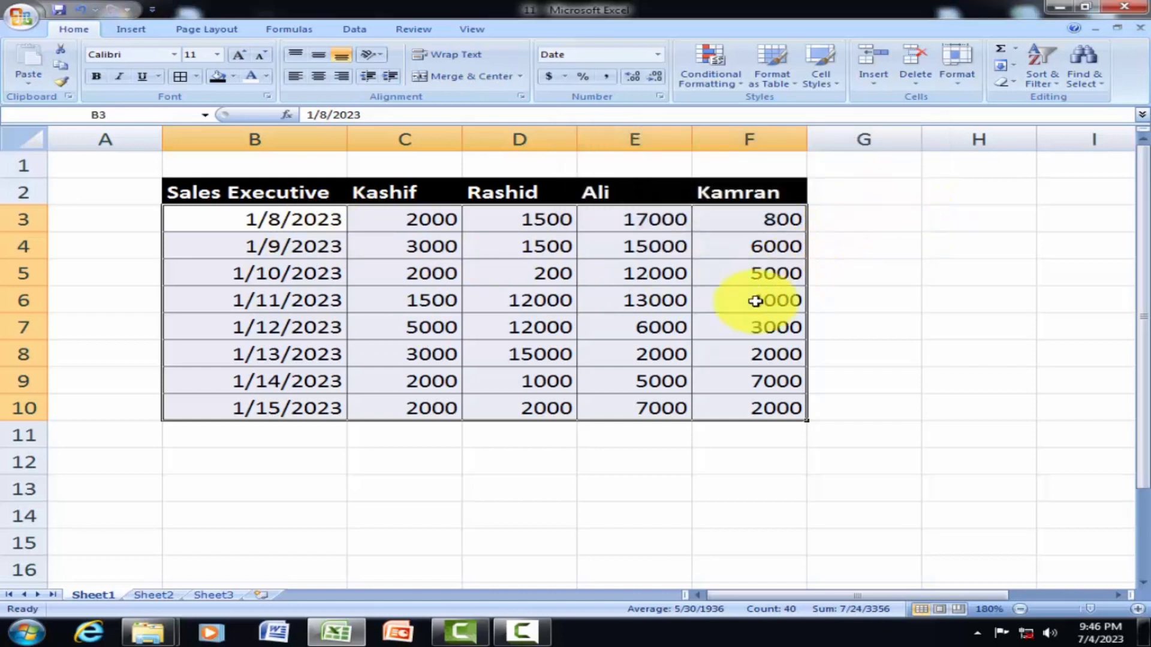
Highlight the top 10 items in the sales figures C3:F10 with Light Red Fill with Dark Red Text
left_click(710, 84)
mouse_move(728, 144)
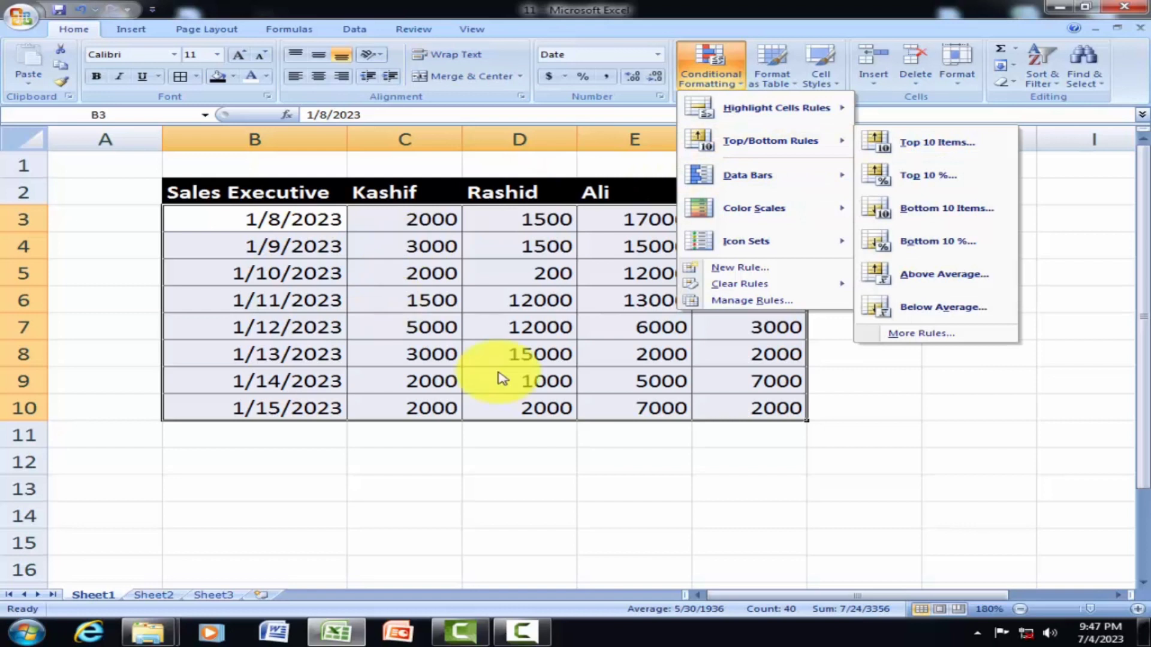
left_click(390, 226)
left_click_drag(393, 227, 737, 398)
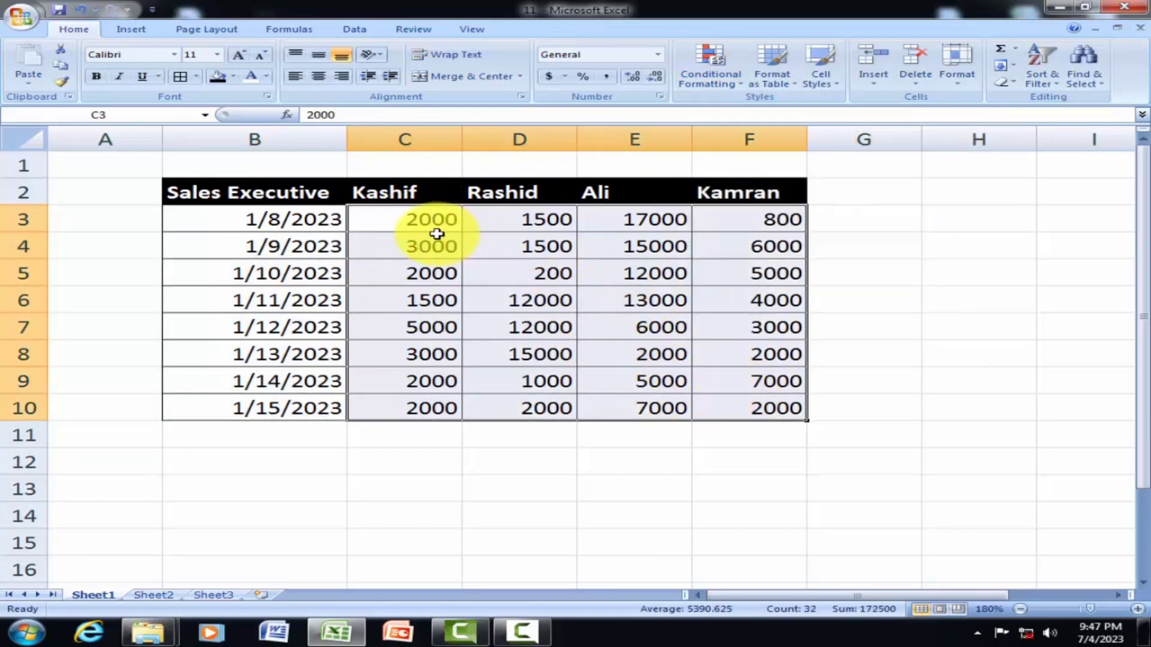
left_click(727, 90)
mouse_move(774, 142)
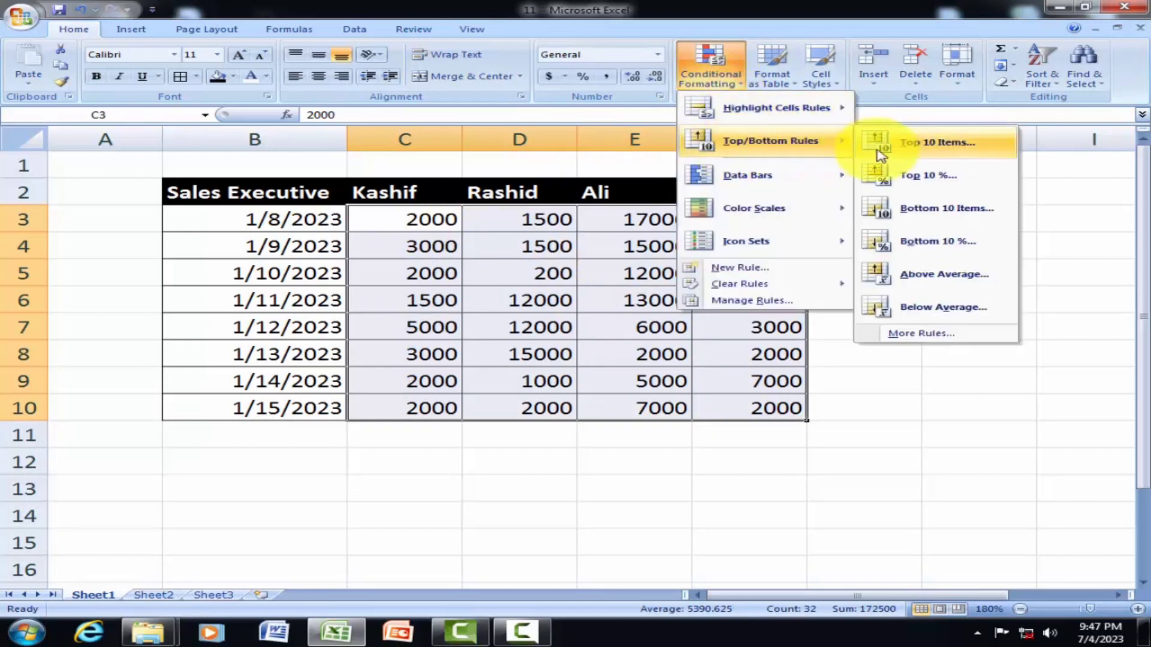
left_click(962, 156)
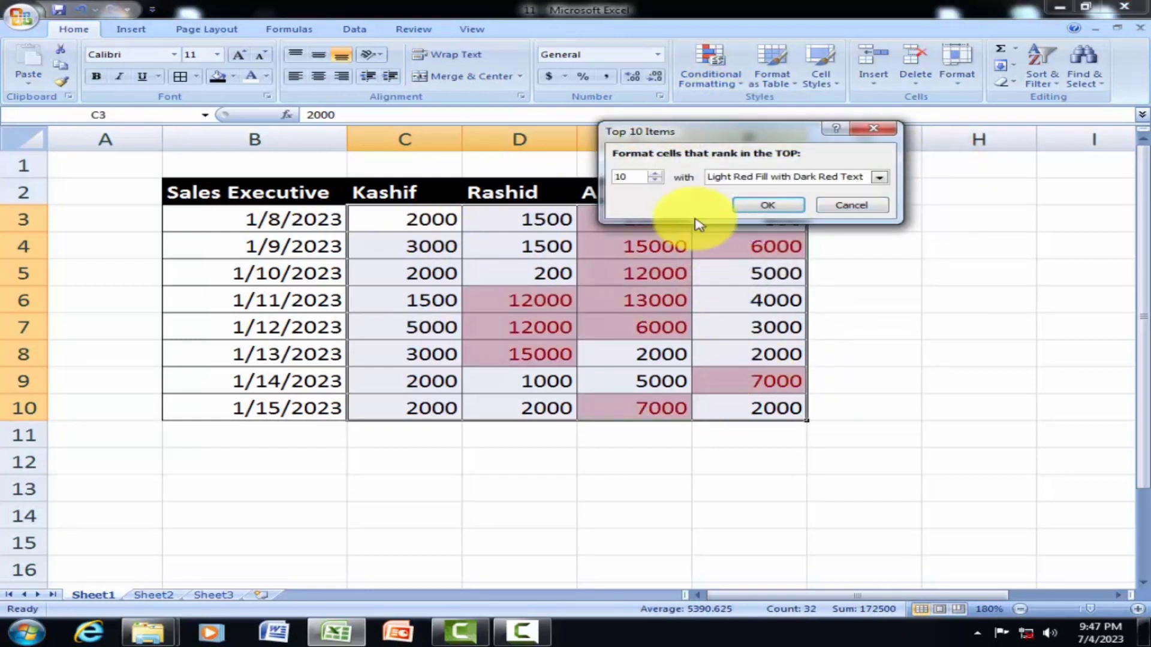
left_click_drag(699, 130, 899, 222)
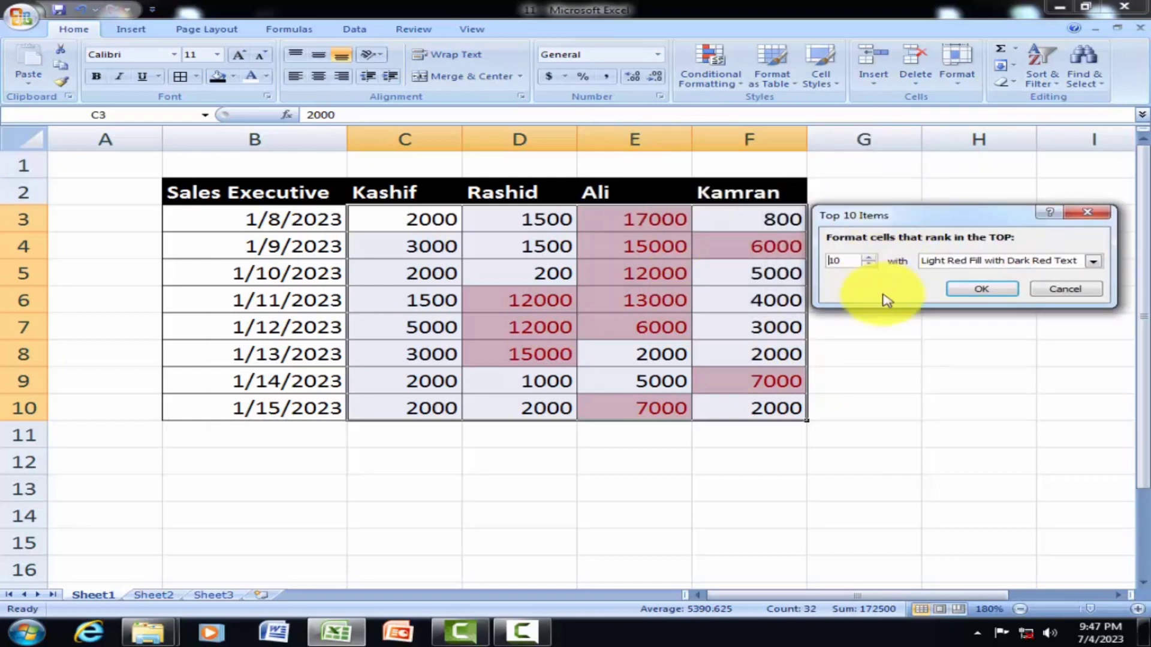
left_click(964, 300)
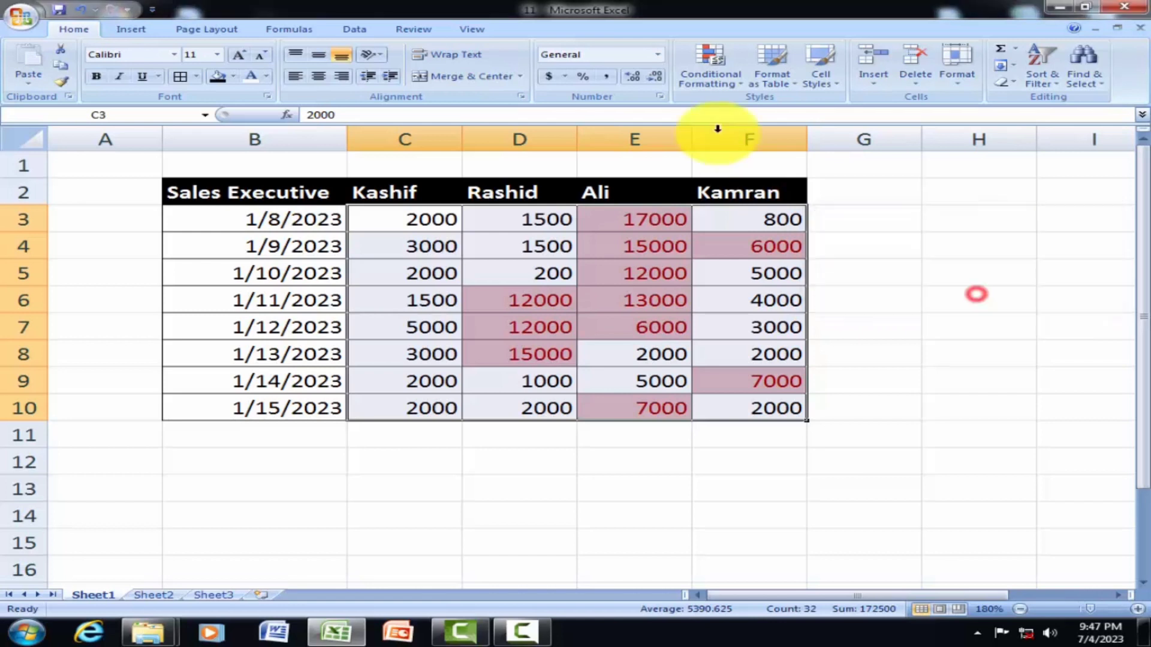
Clear the top 10 items rule from the selected sales cells C3:F10
left_click(738, 81)
mouse_move(761, 144)
key("Escape")
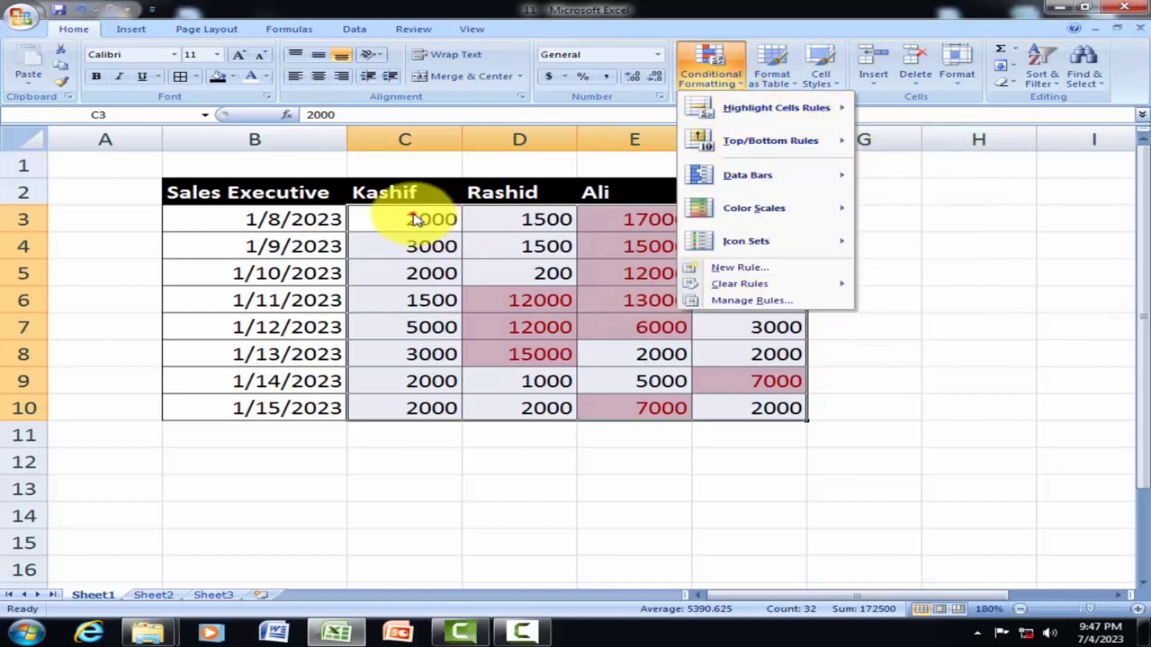
key("Escape")
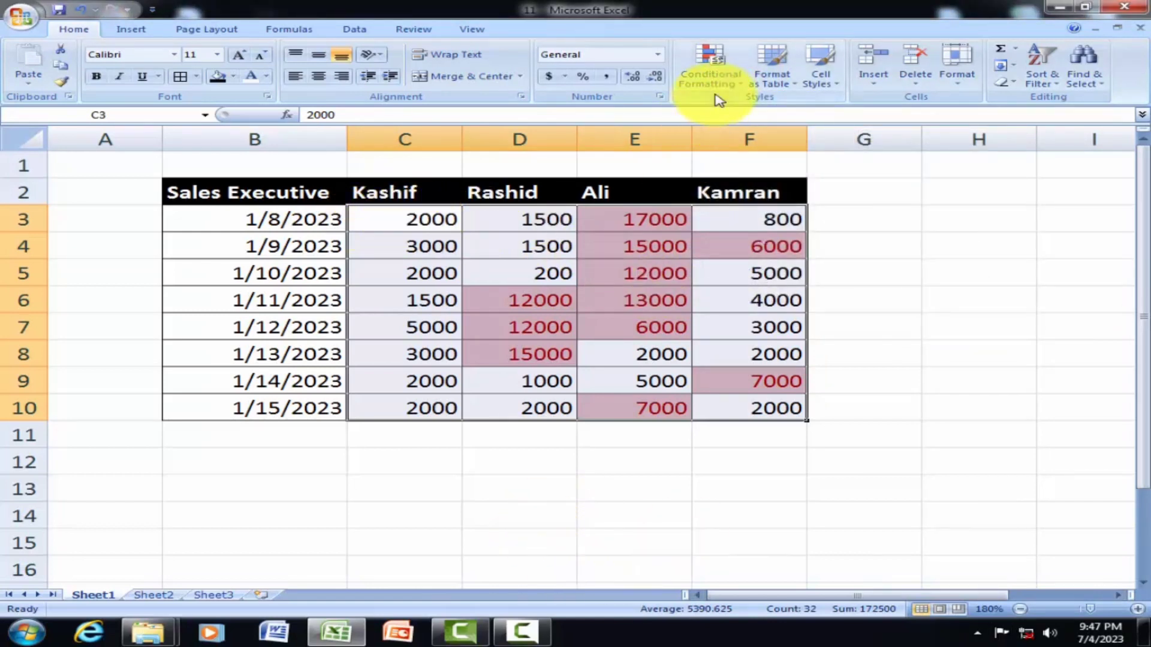
left_click(711, 71)
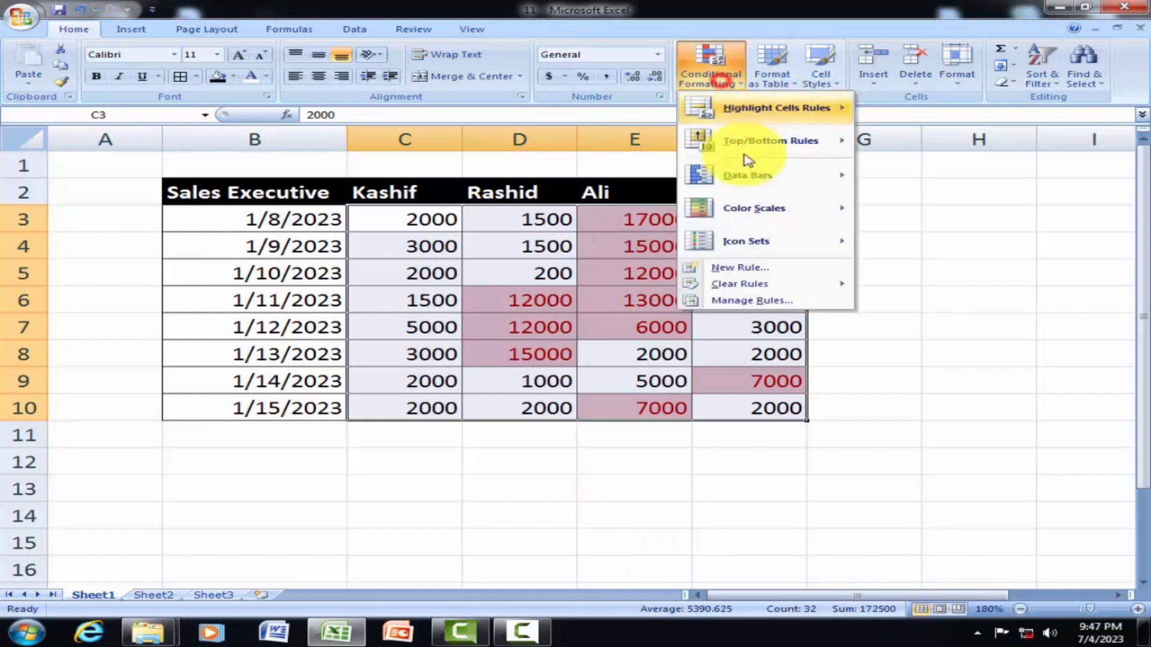
left_click(771, 278)
left_click(966, 285)
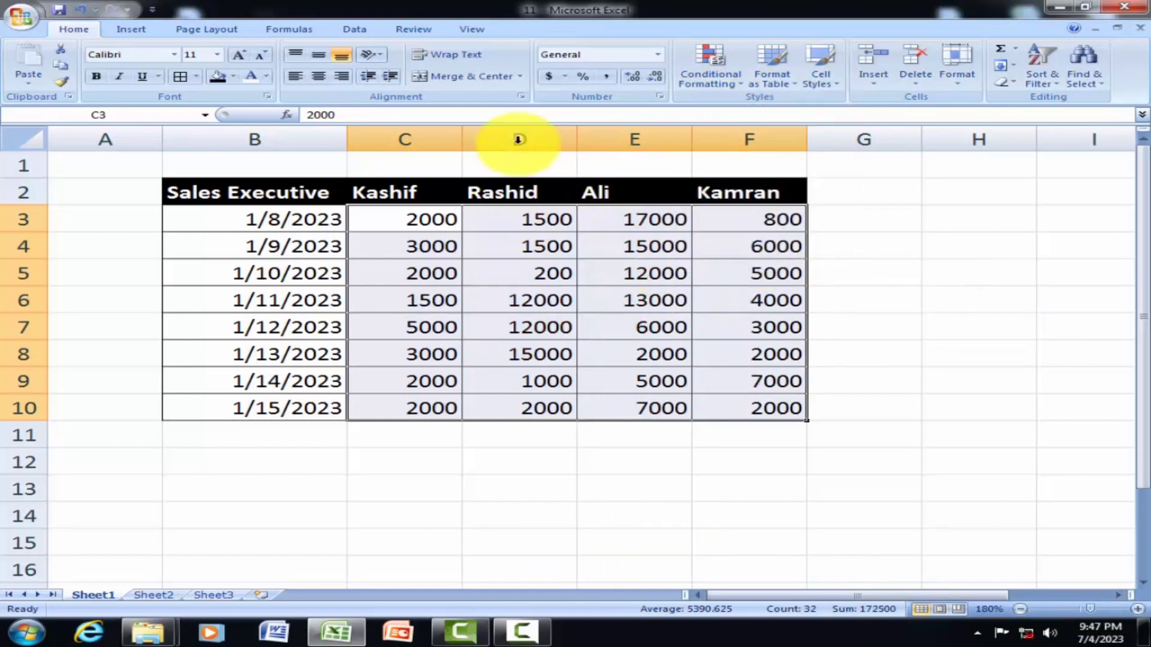
left_click(739, 91)
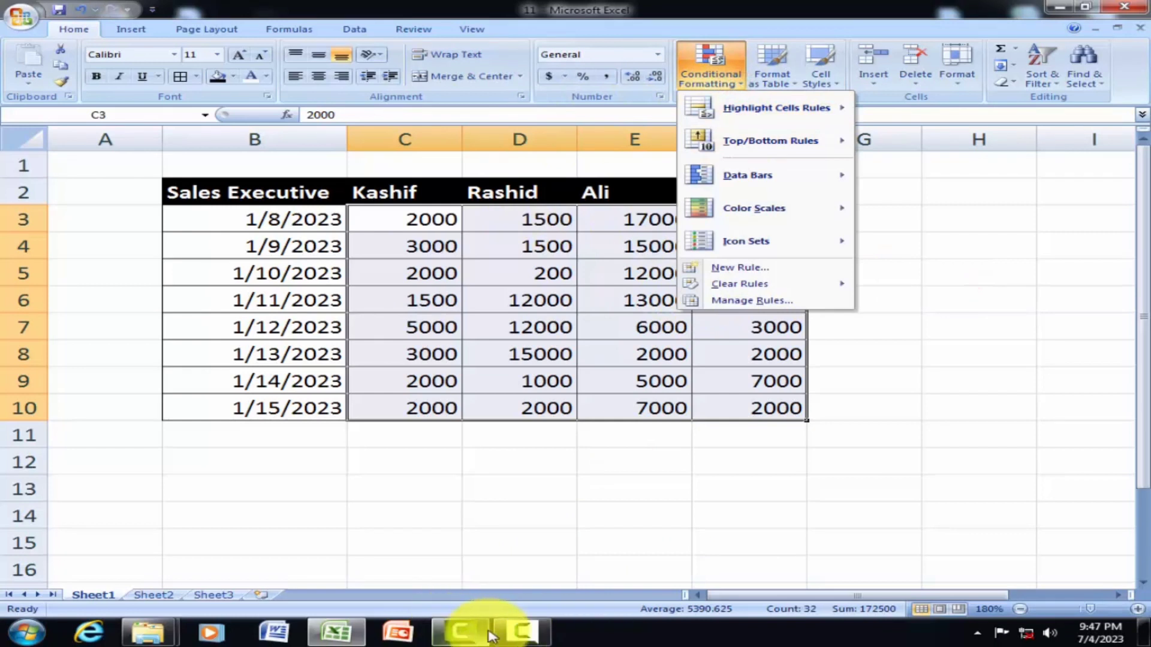
key("Escape")
left_click_drag(391, 223, 746, 411)
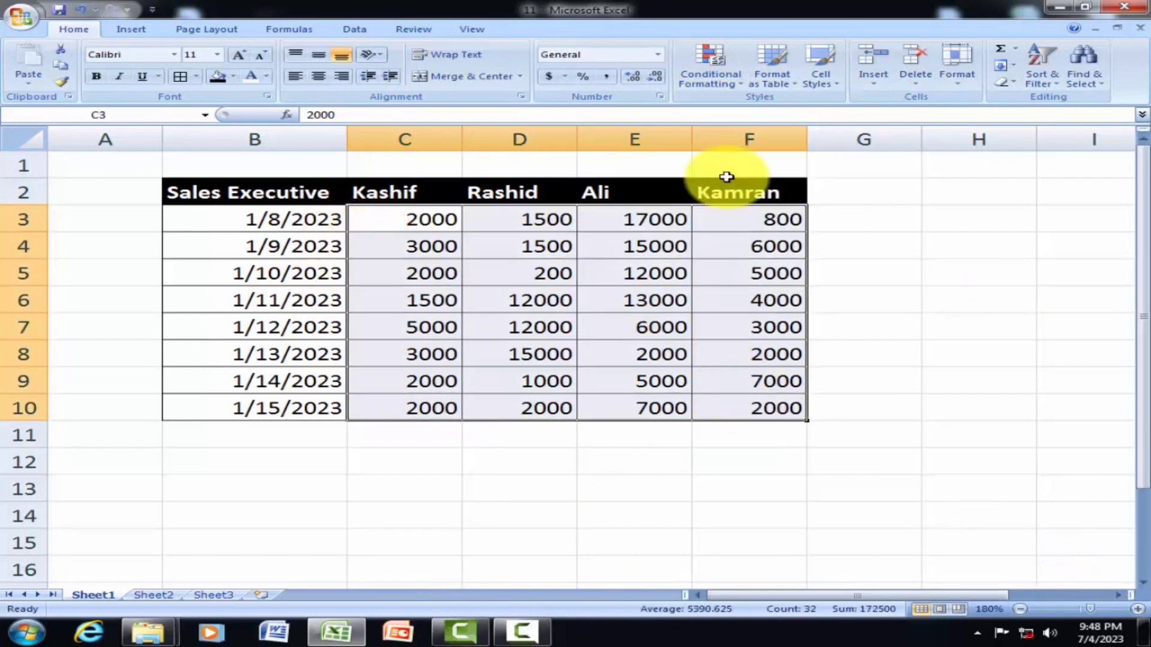
left_click(521, 631)
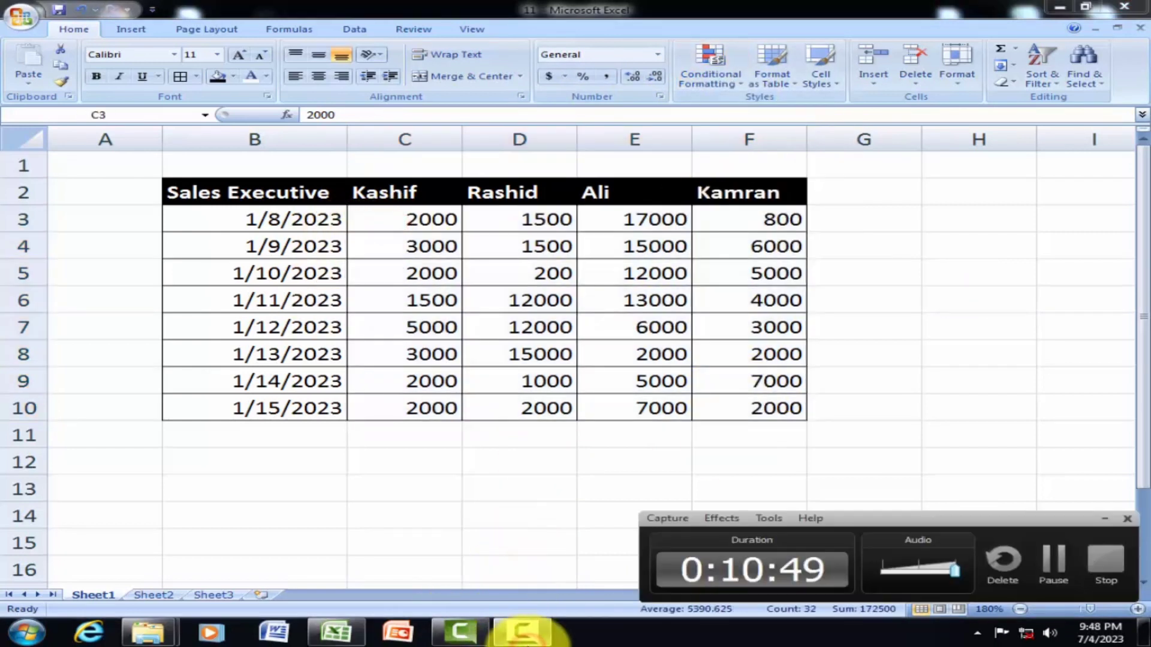
left_click(521, 631)
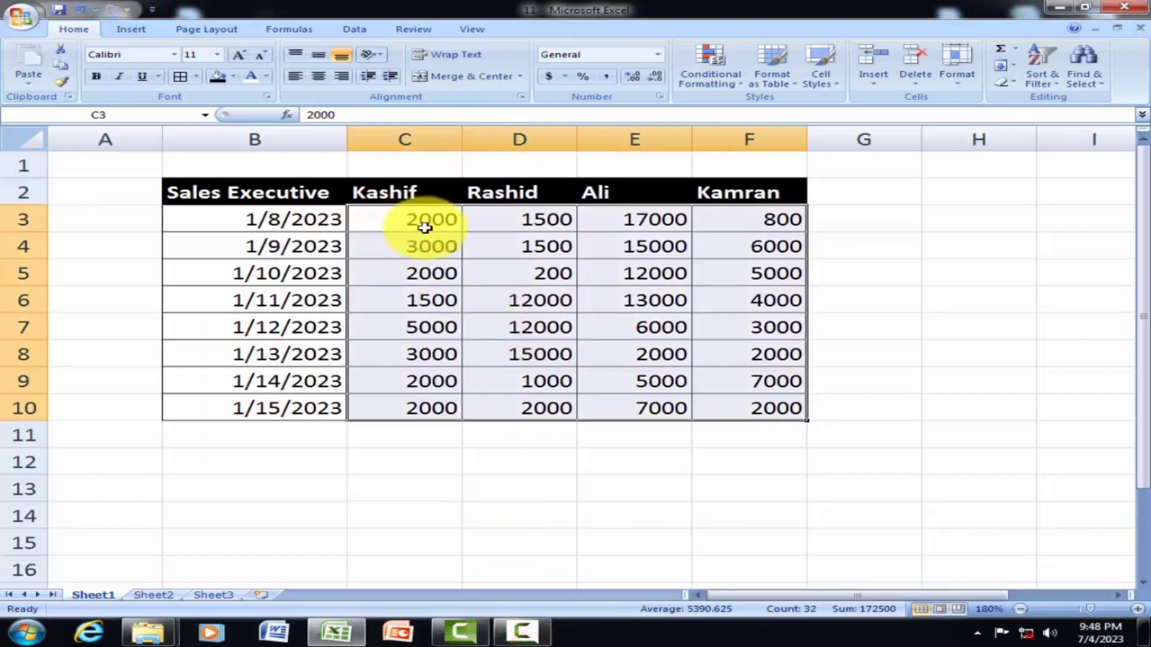
Highlight the bottom 10 items in the sales figures C3:F10 with Light Red Fill with Dark Red Text
left_click(716, 77)
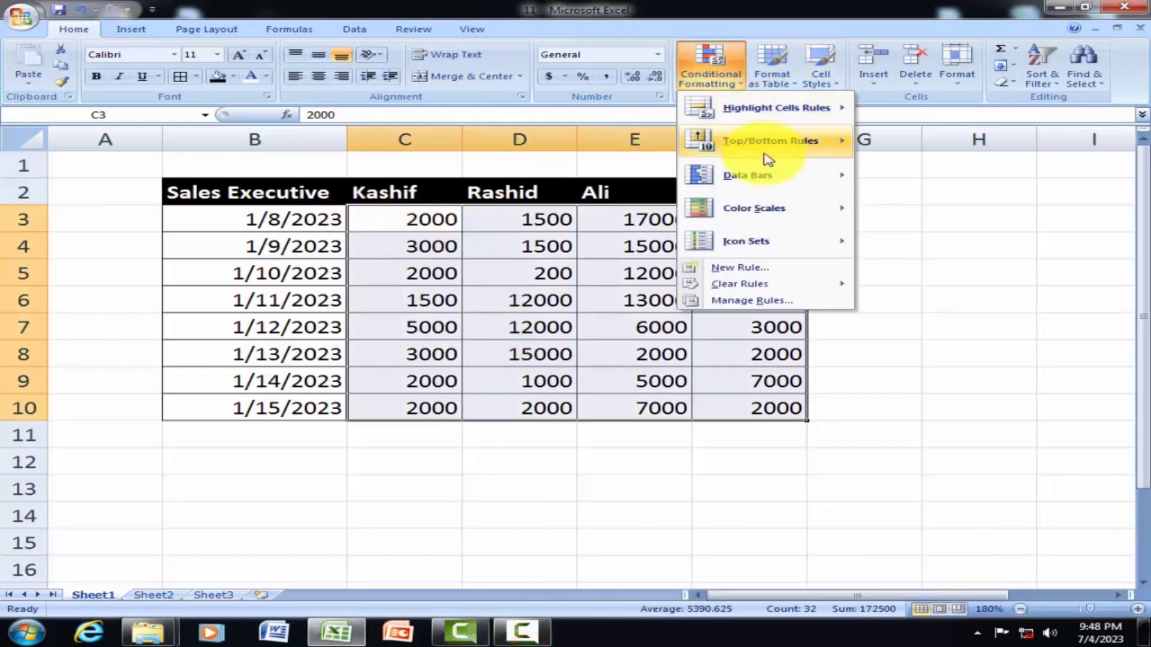
mouse_move(767, 144)
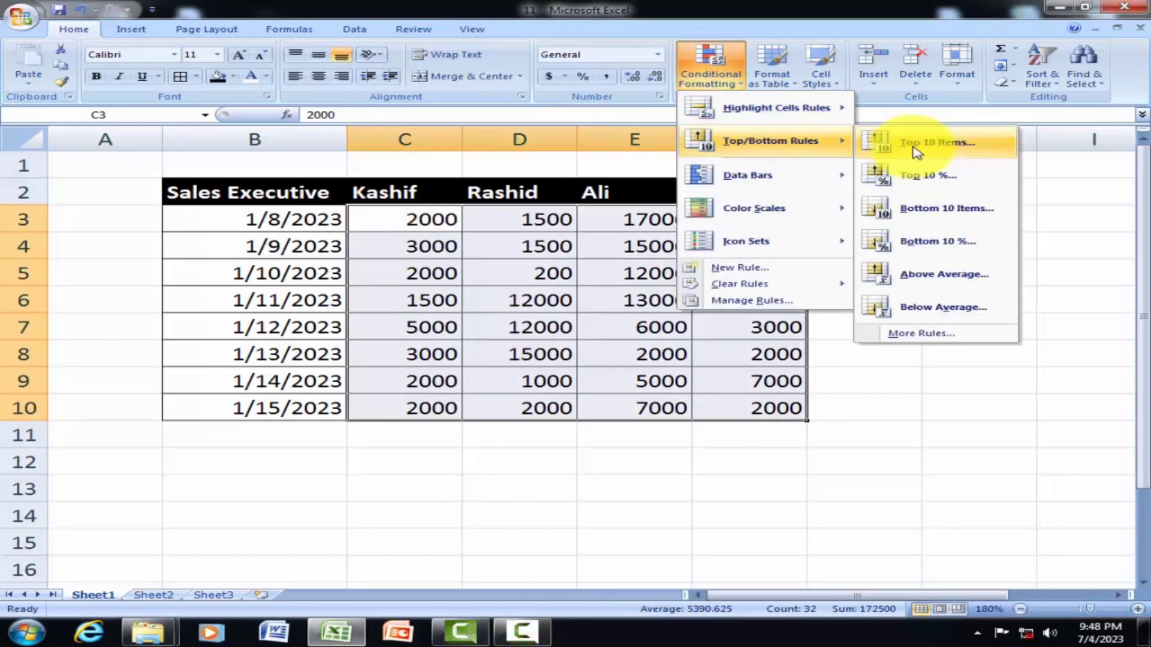
left_click(940, 214)
mouse_move(945, 225)
left_mouse_down()
mouse_move(904, 437)
mouse_move(955, 240)
left_mouse_up()
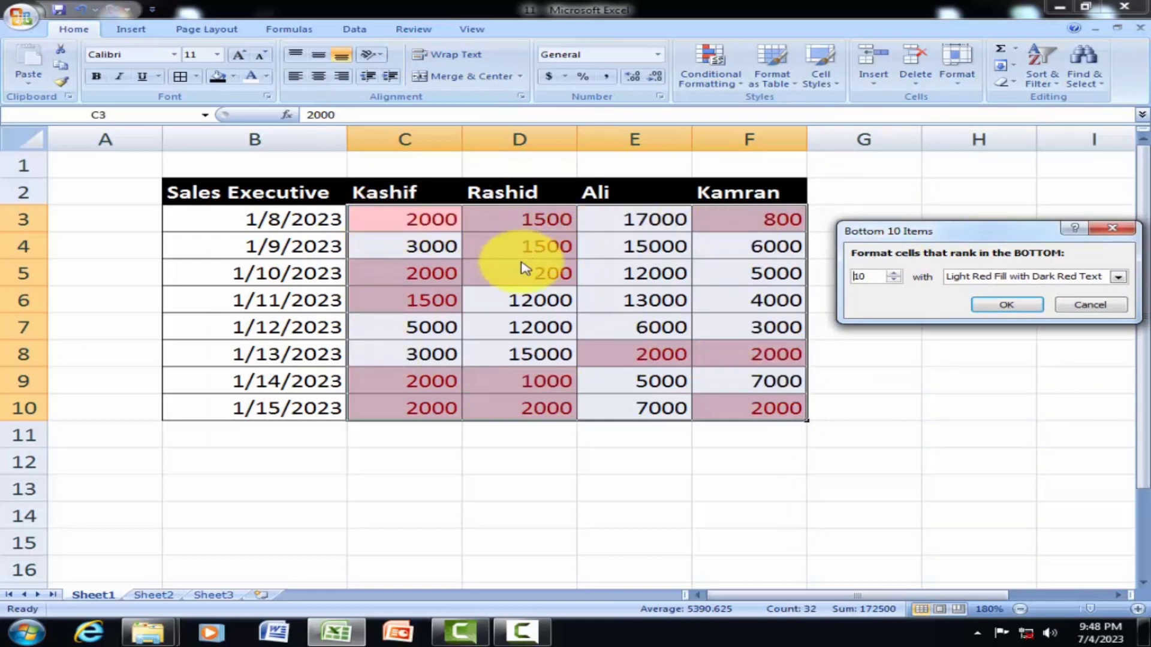
left_click(1036, 308)
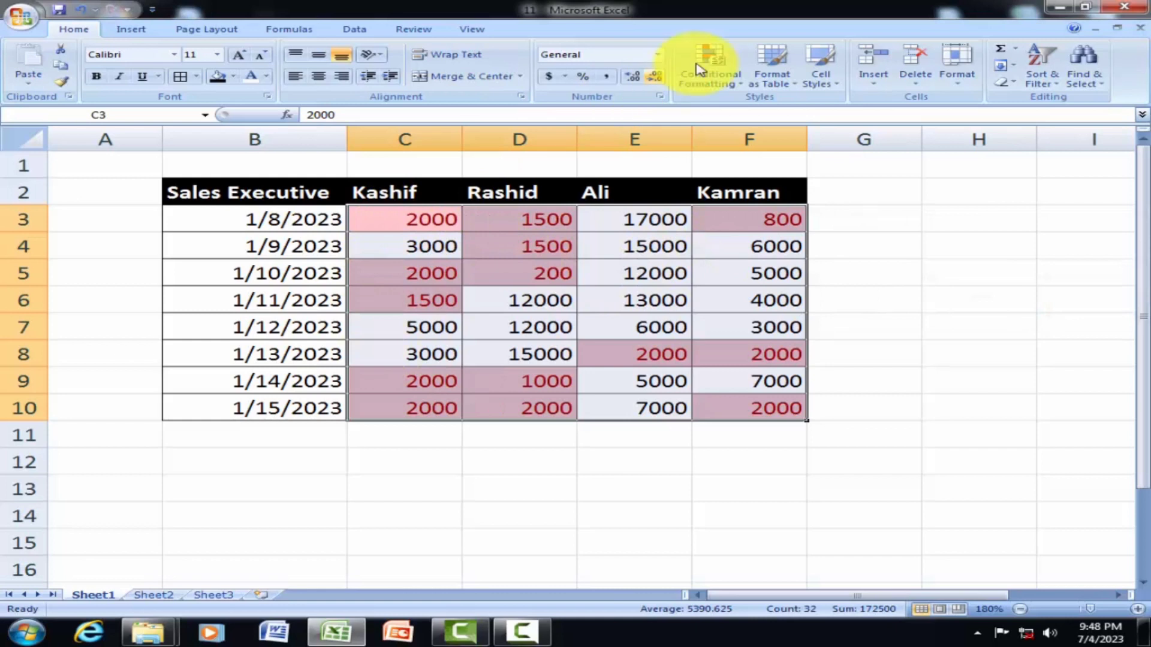
Clear the bottom 10 items rule from the selected sales cells C3:F10
left_click(722, 94)
mouse_move(719, 284)
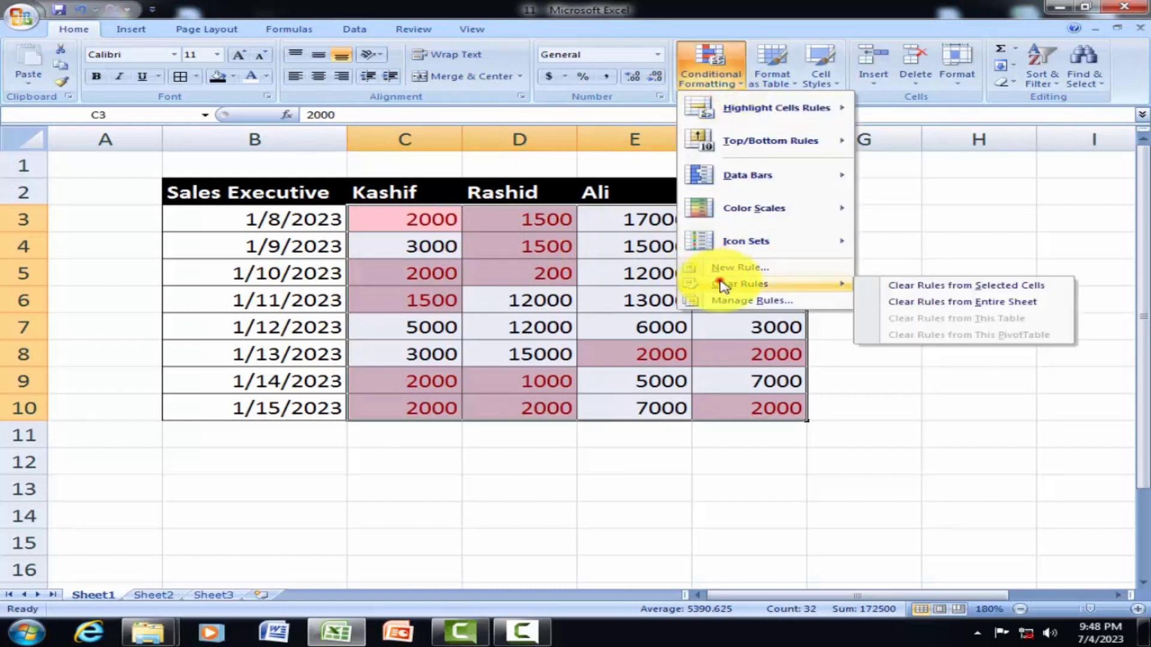
left_click(972, 286)
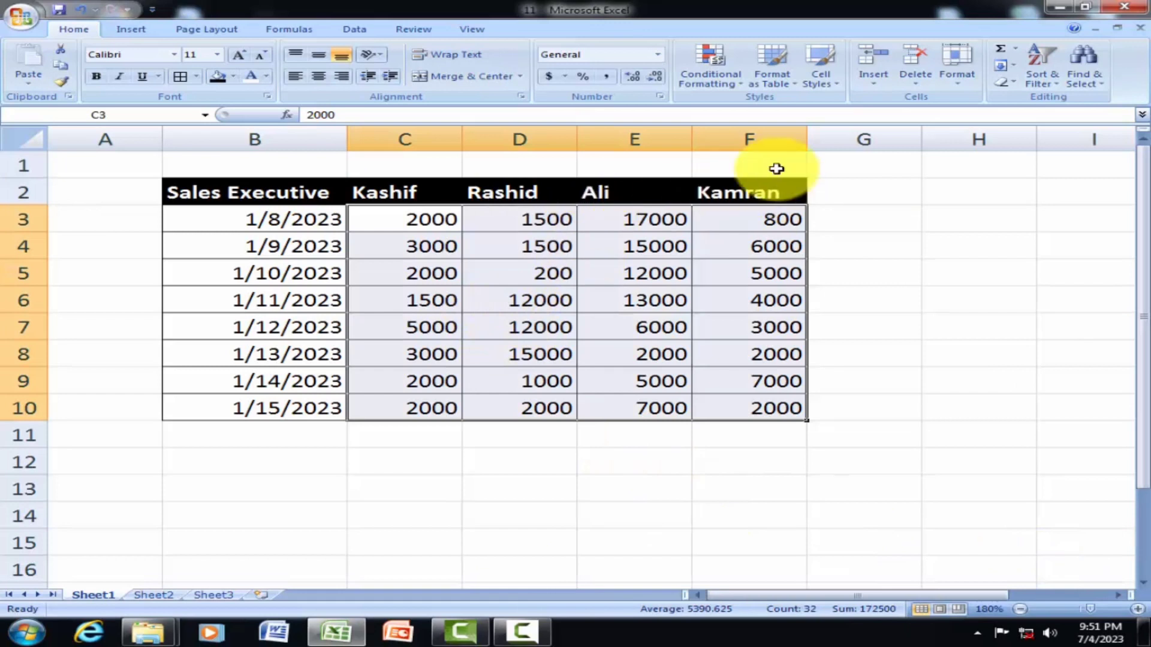
left_click(713, 66)
mouse_move(776, 142)
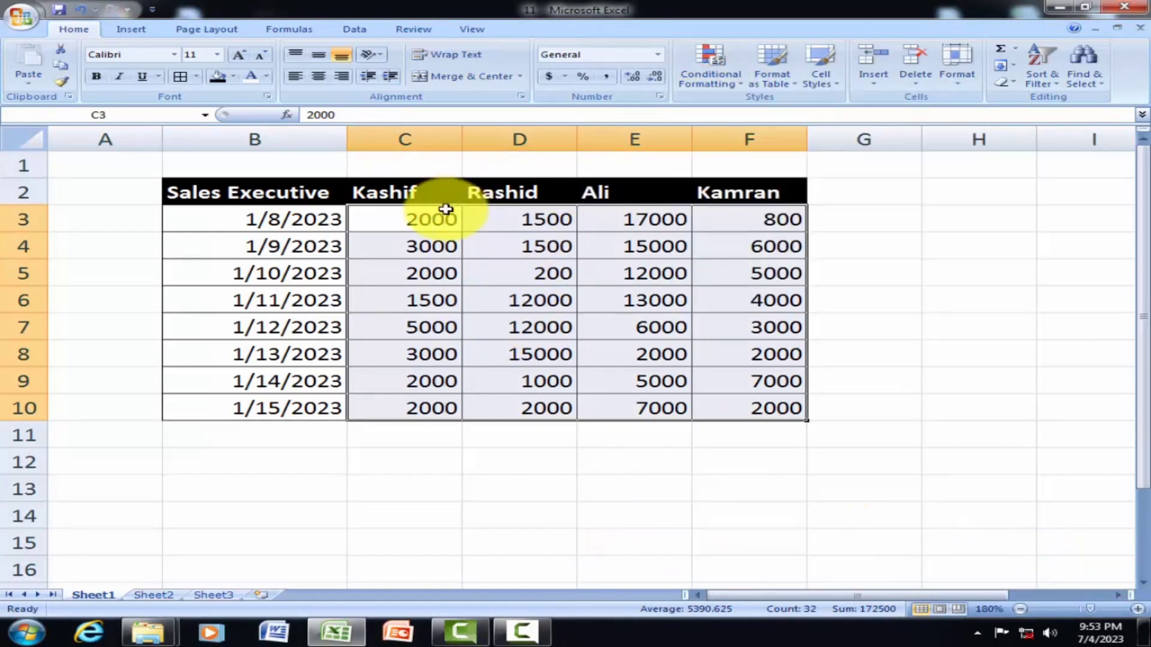
left_click_drag(433, 222, 433, 474)
left_click_drag(532, 217, 547, 407)
left_click_drag(641, 243, 677, 381)
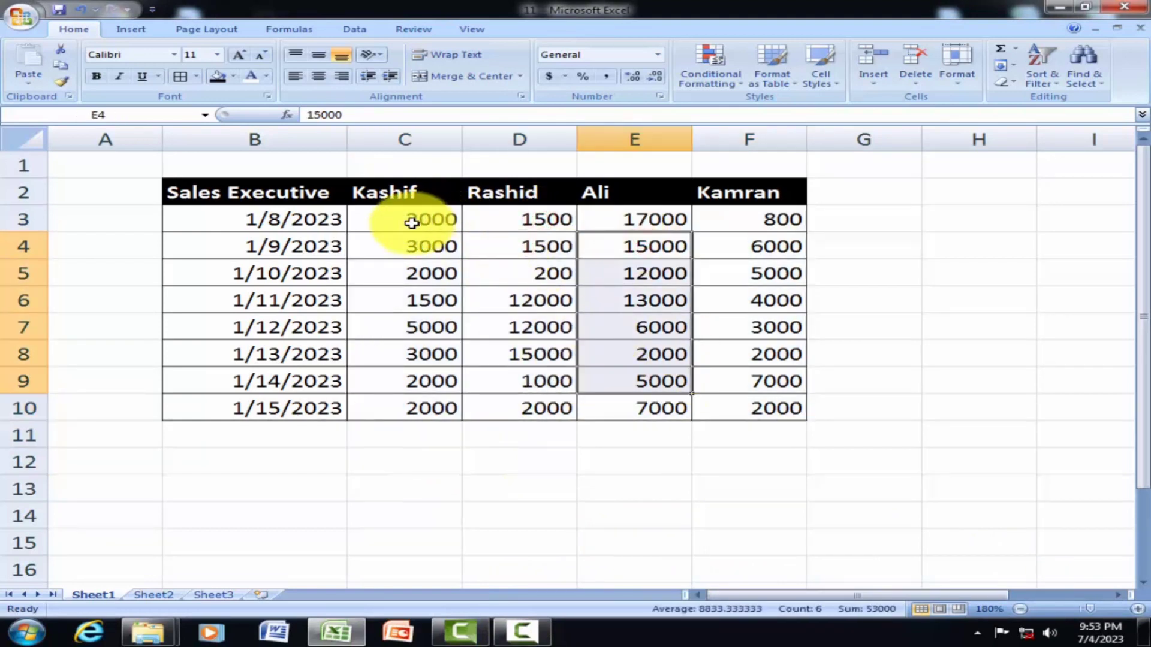
left_click_drag(380, 217, 771, 417)
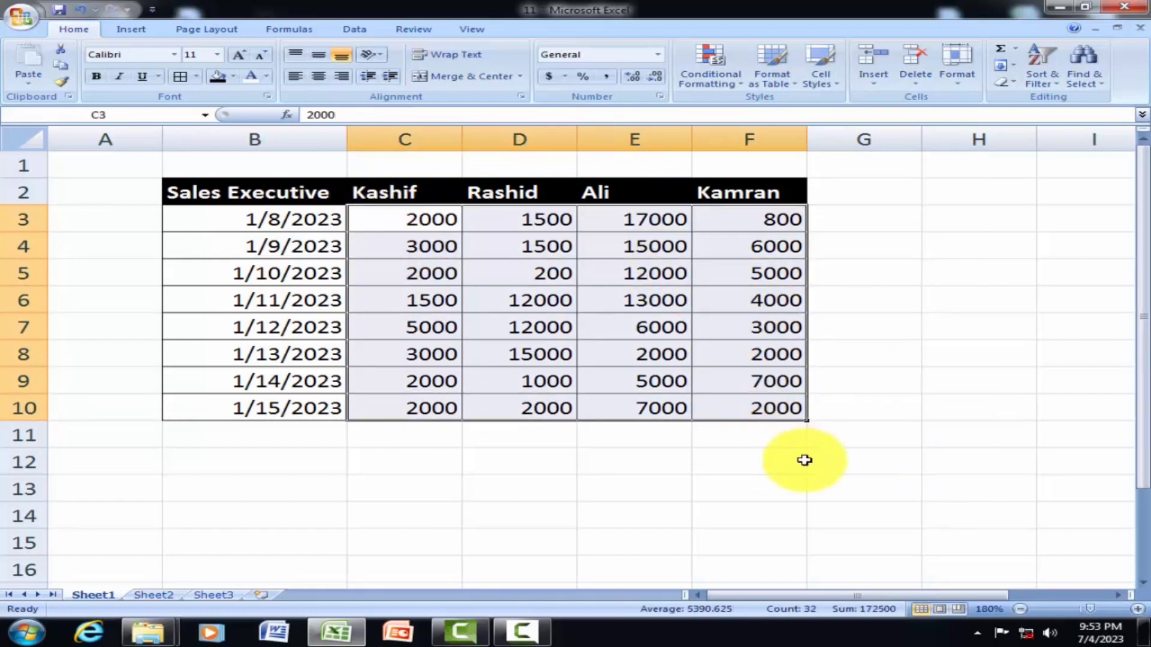
left_click(535, 632)
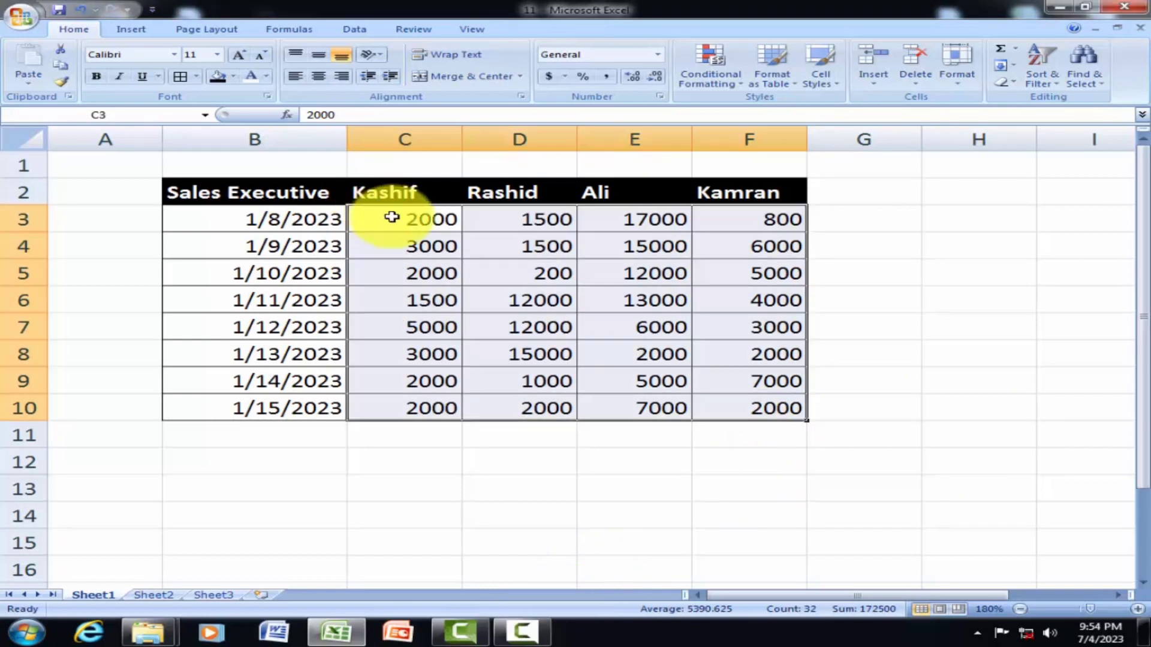
left_click_drag(391, 218, 733, 401)
left_click(521, 627)
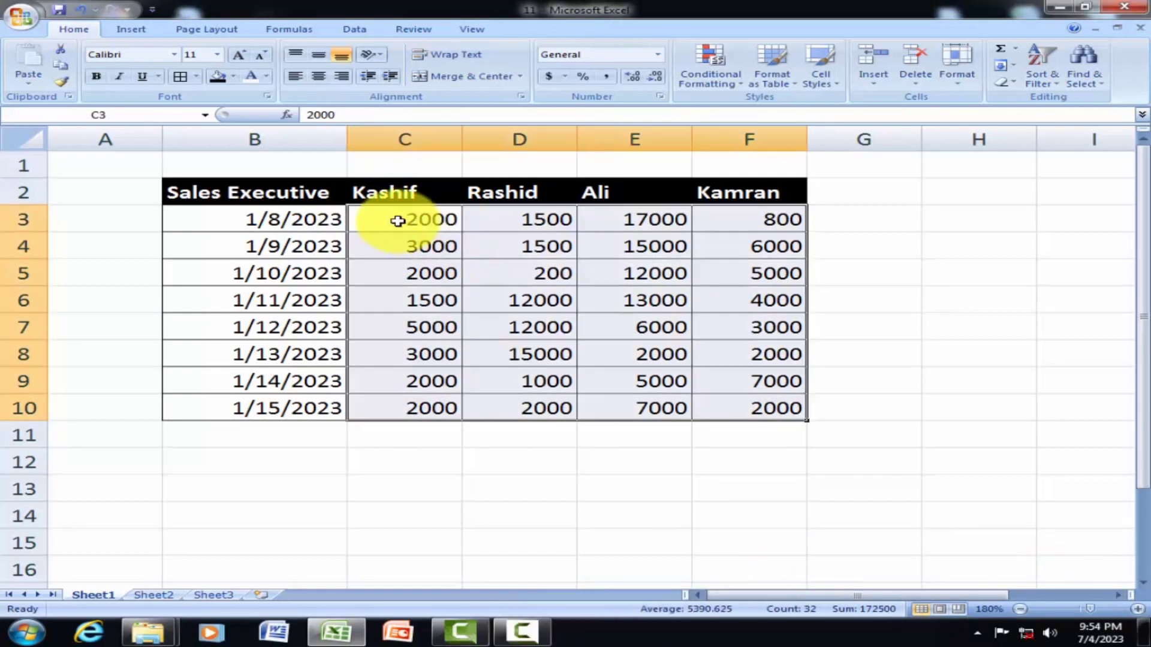
Highlight the top 10% of the sales figures C3:F10 with Light Red Fill with Dark Red Text
left_click_drag(396, 220, 751, 396)
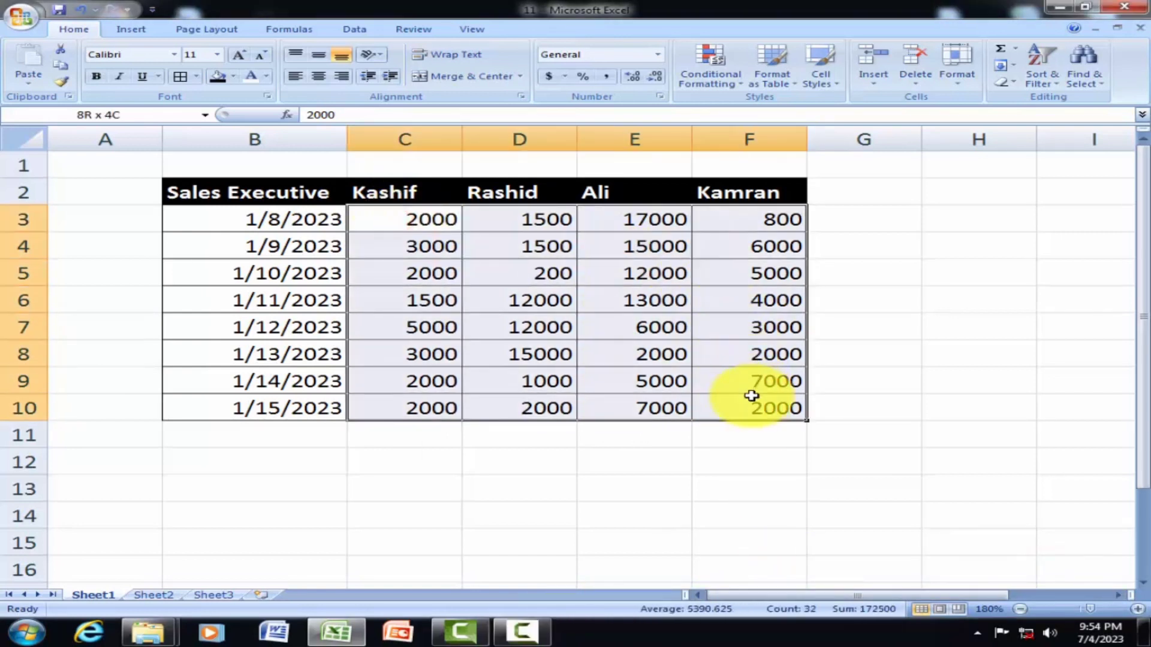
left_click(707, 81)
mouse_move(770, 151)
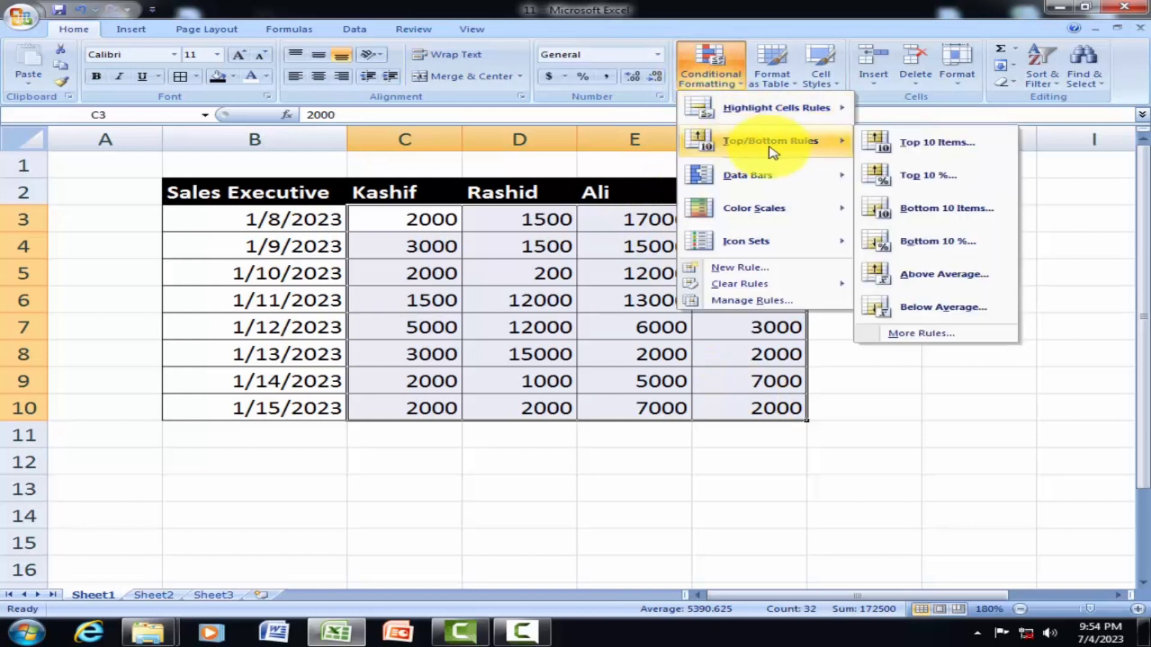
left_click(896, 181)
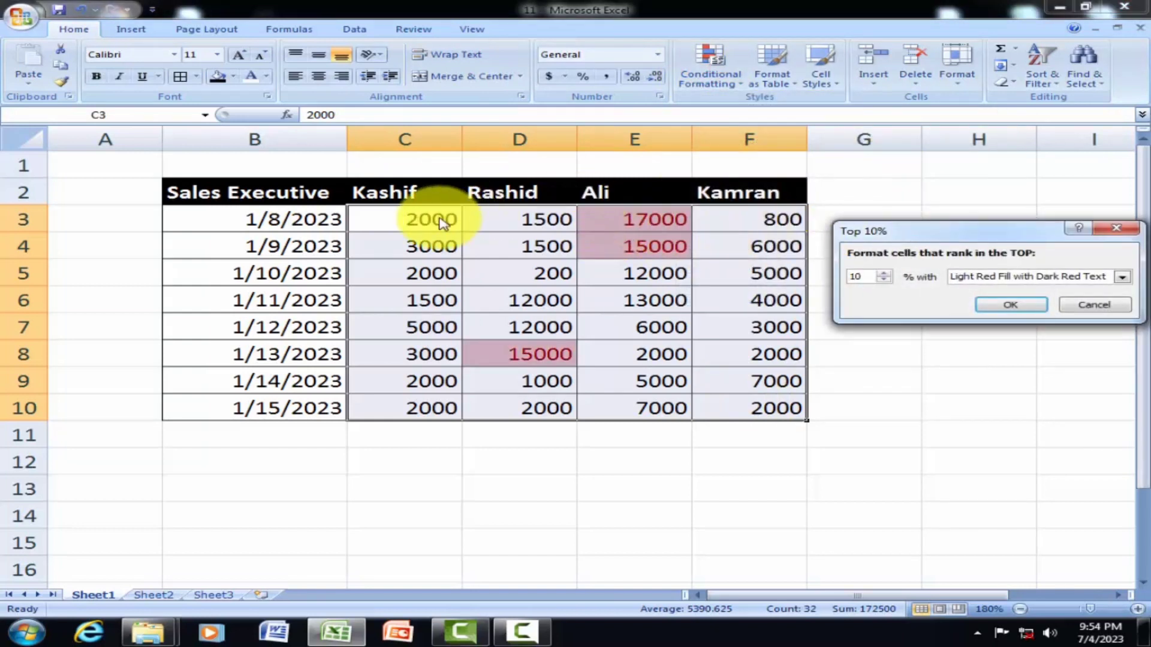
left_click_drag(960, 229, 948, 199)
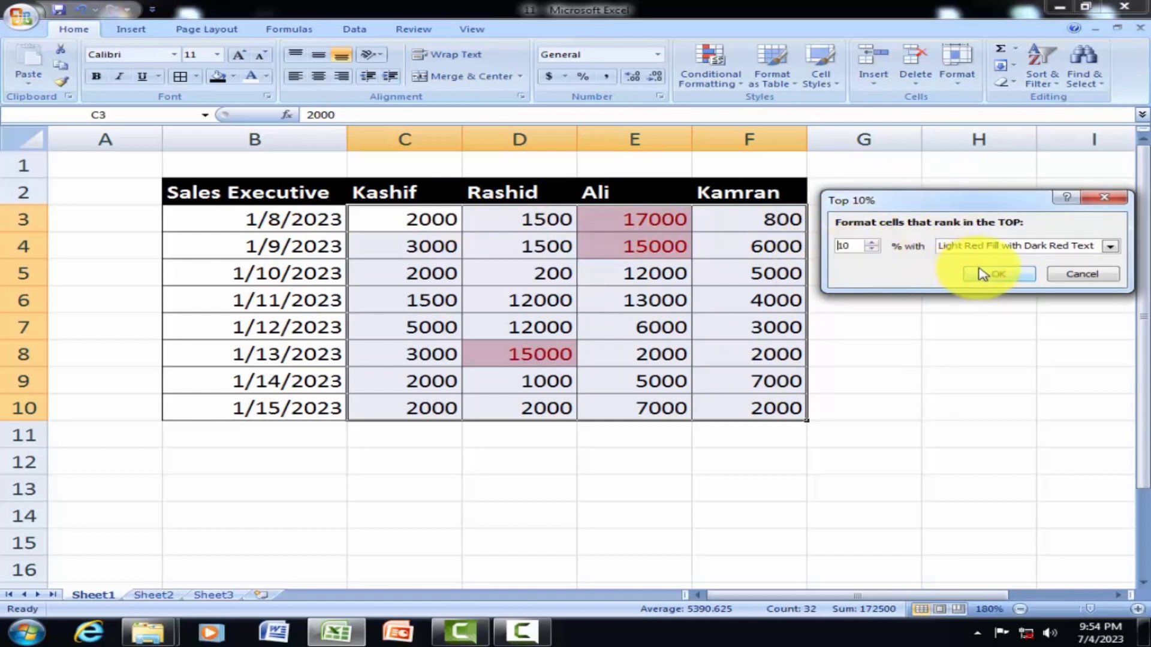
left_click(999, 274)
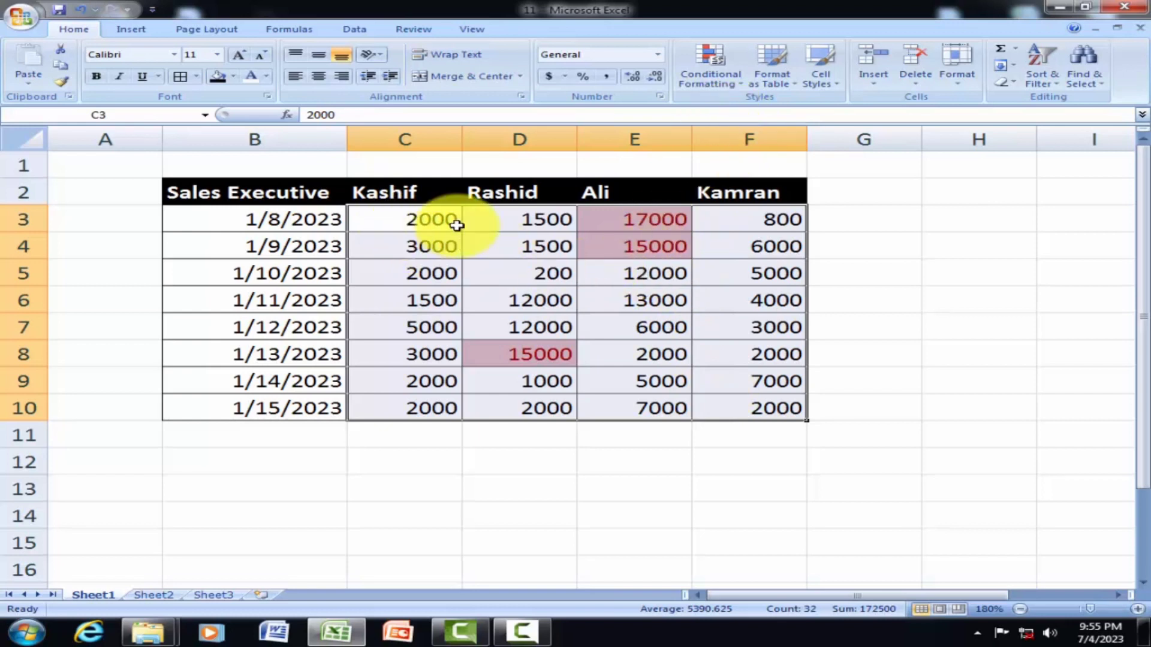
Clear the top 10% rule from the selected sales cells C3:F10
left_click(732, 82)
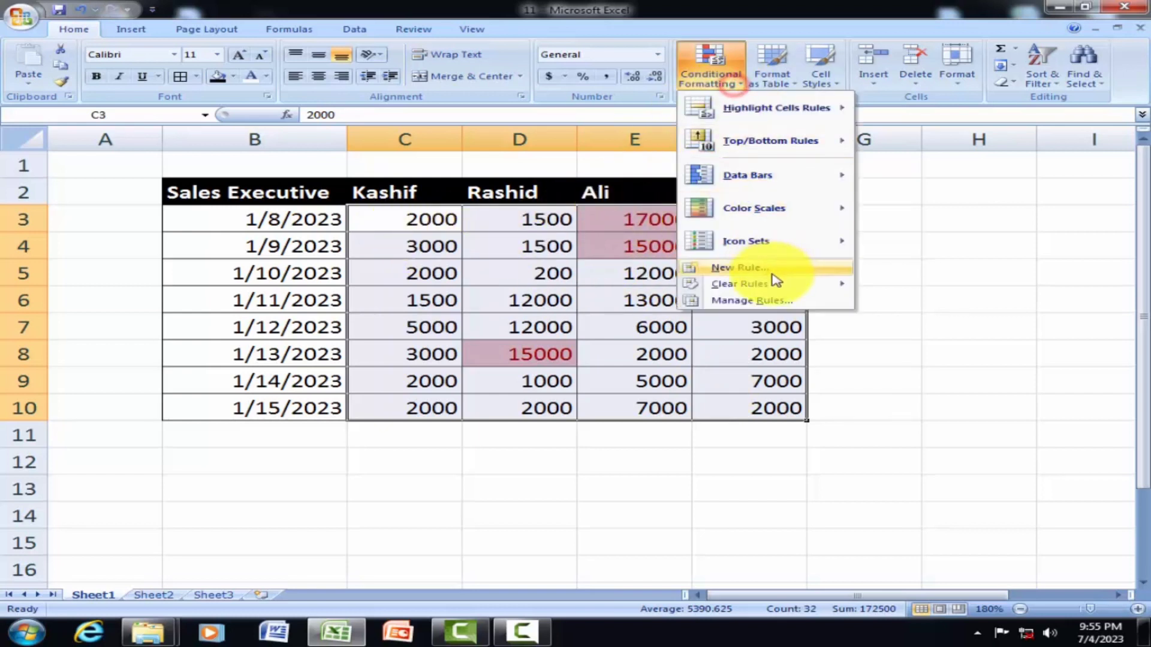
mouse_move(777, 282)
left_click(881, 288)
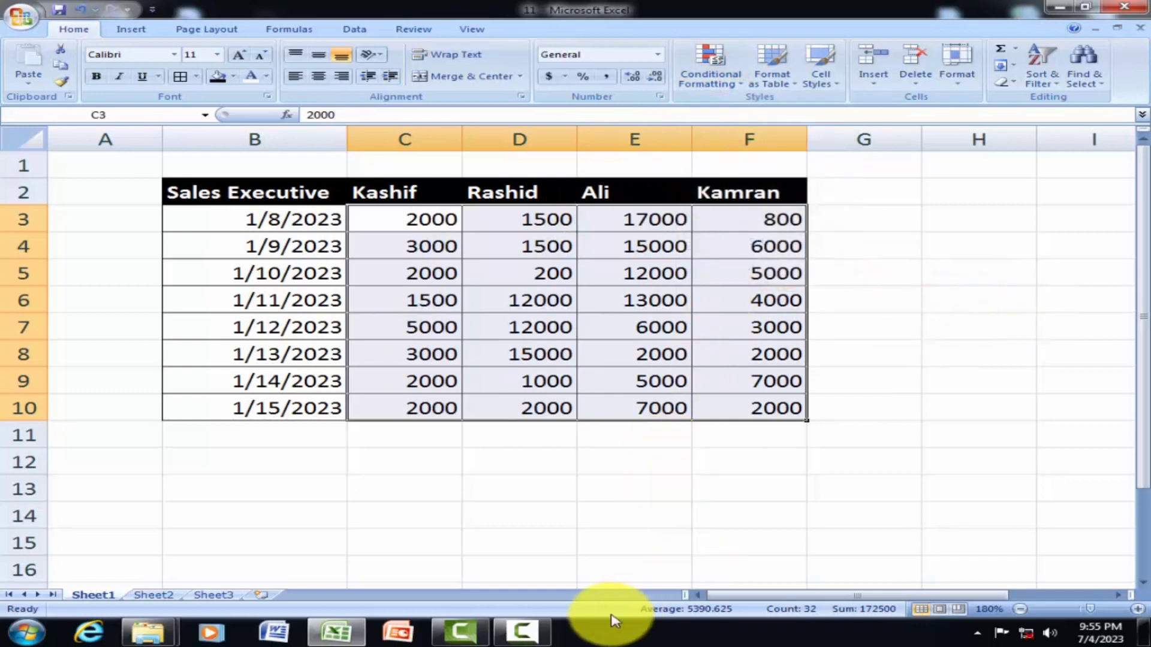
Highlight the bottom 10% of the sales figures C3:F10 with Light Red Fill with Dark Red Text
left_click(707, 75)
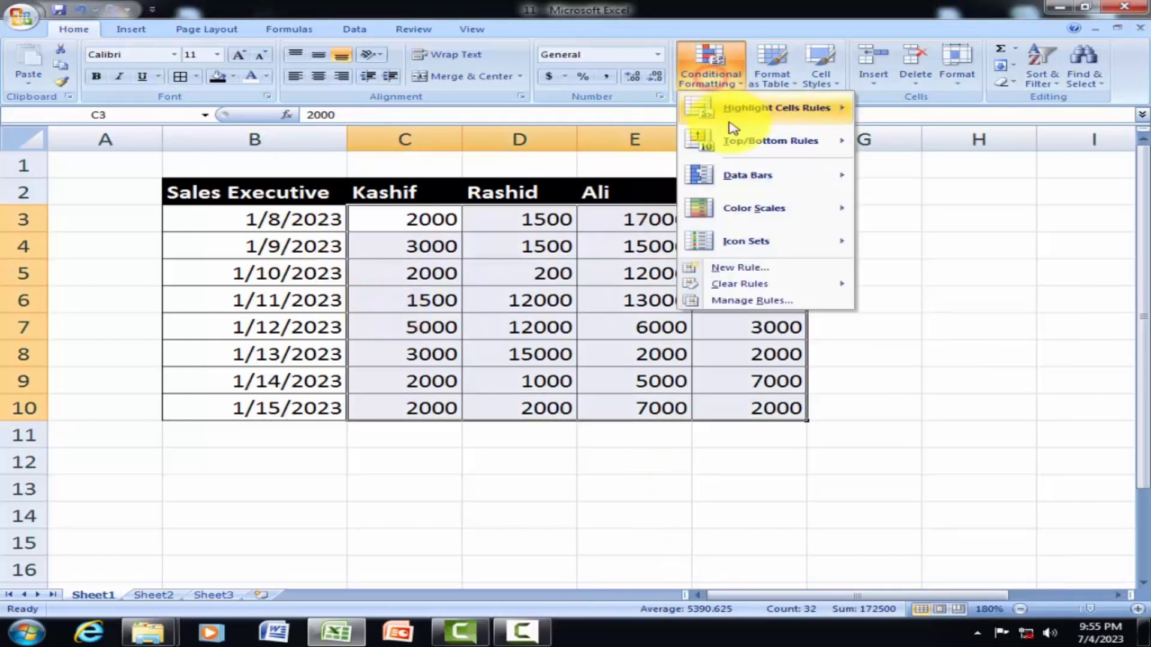
mouse_move(732, 145)
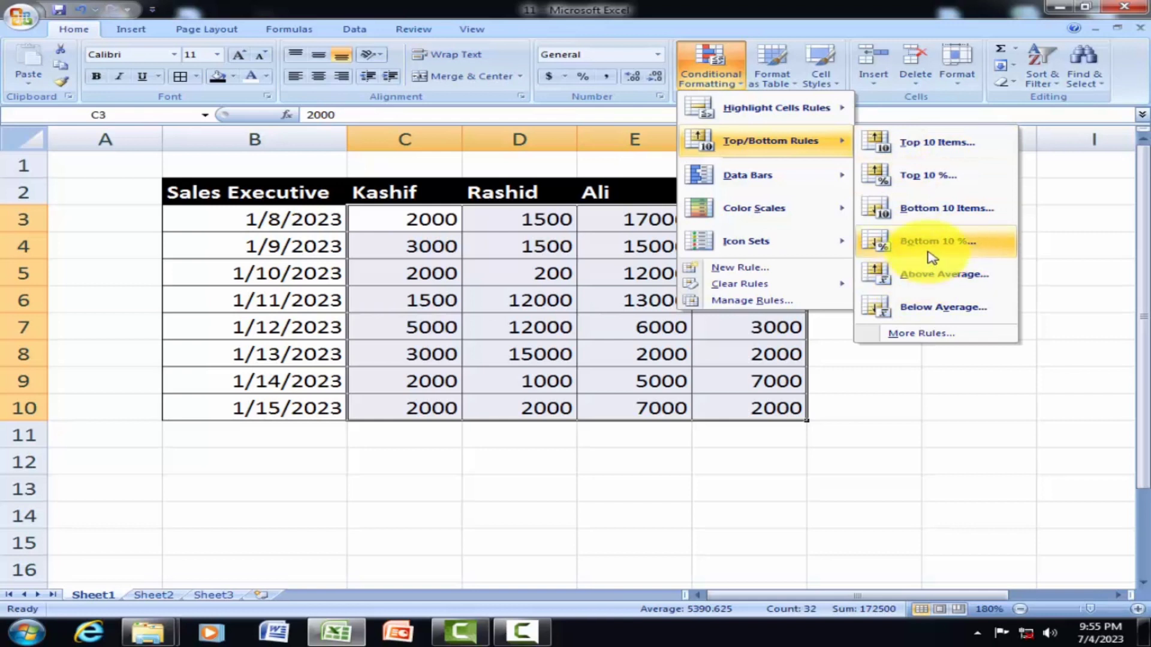
left_click(957, 251)
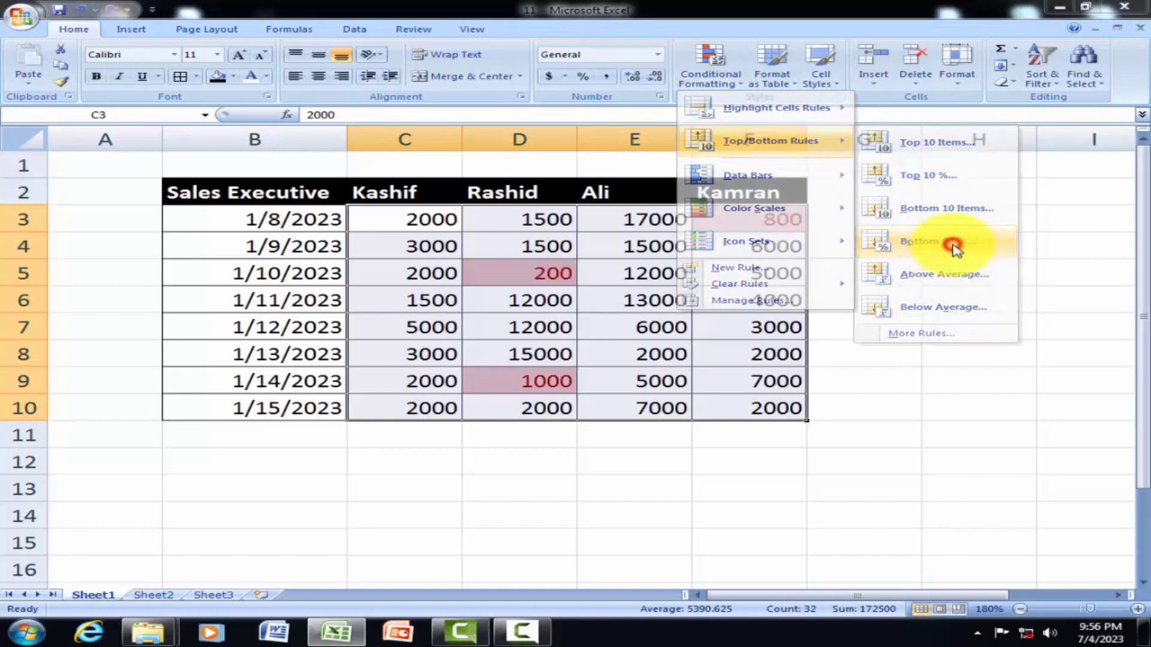
left_click_drag(863, 207, 864, 231)
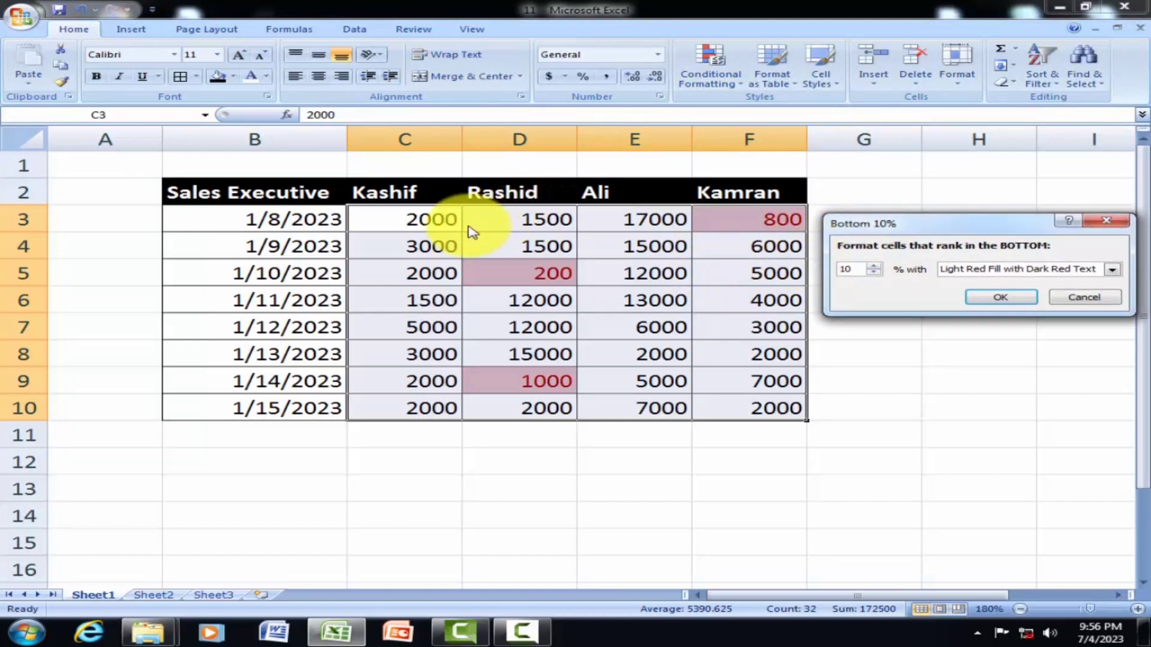
mouse_move(954, 234)
left_mouse_down()
mouse_move(944, 206)
mouse_move(990, 230)
mouse_move(959, 228)
left_mouse_up()
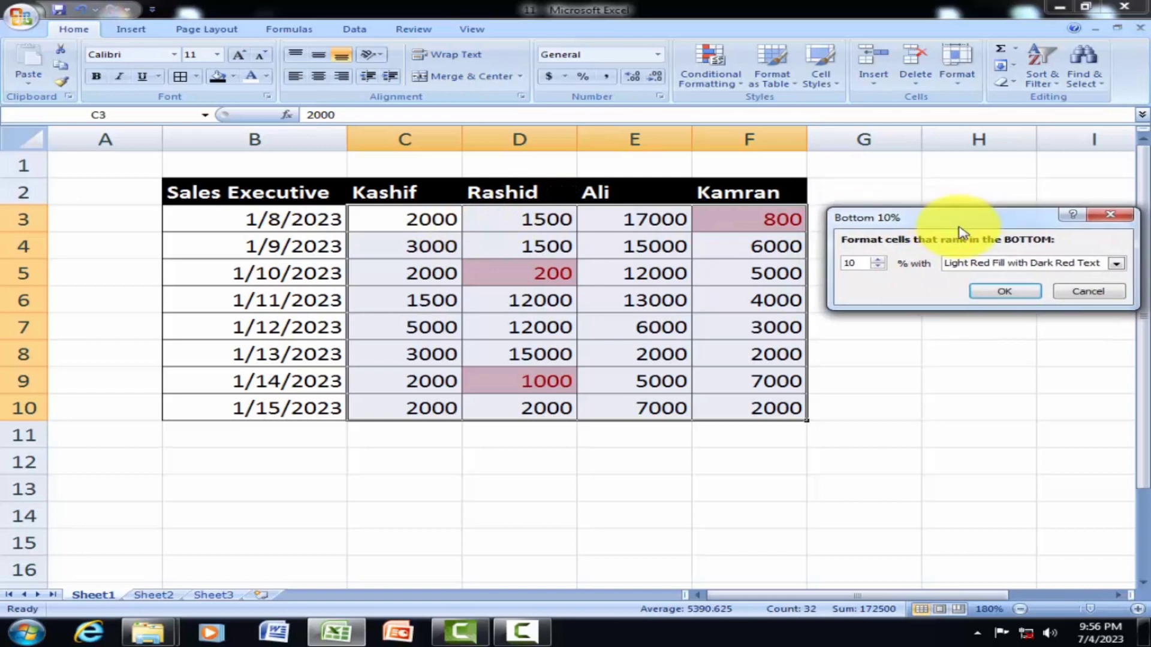
left_click(993, 295)
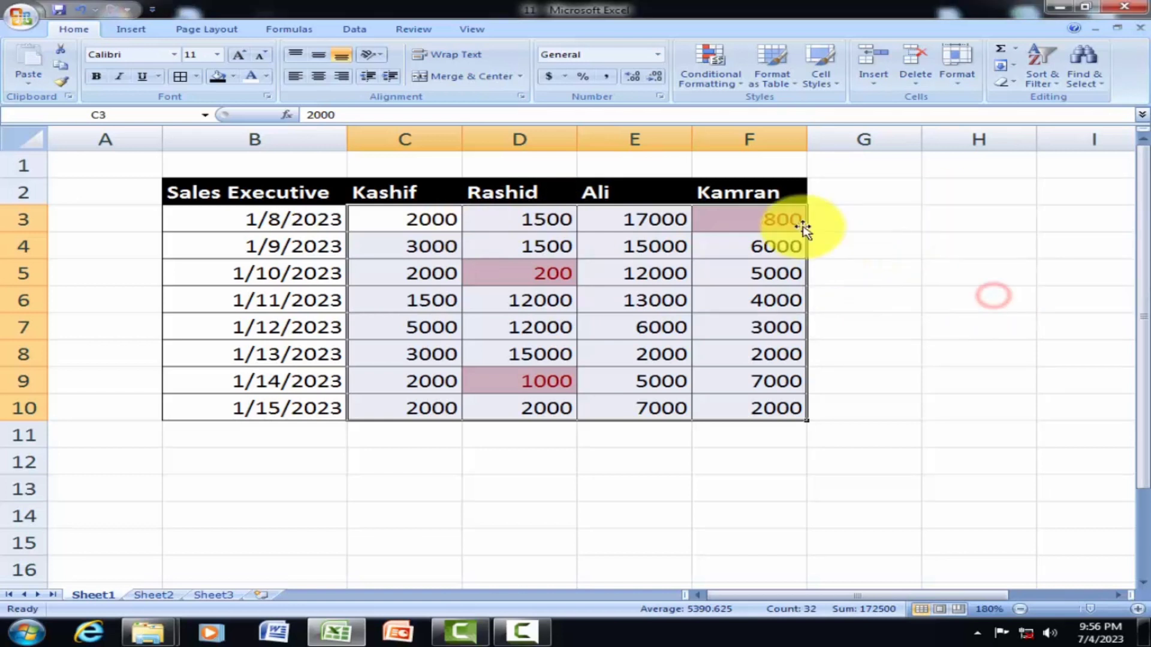
Clear the bottom 10% rule from the selected sales cells C3:F10 and select cell C3
left_click(725, 88)
mouse_move(753, 286)
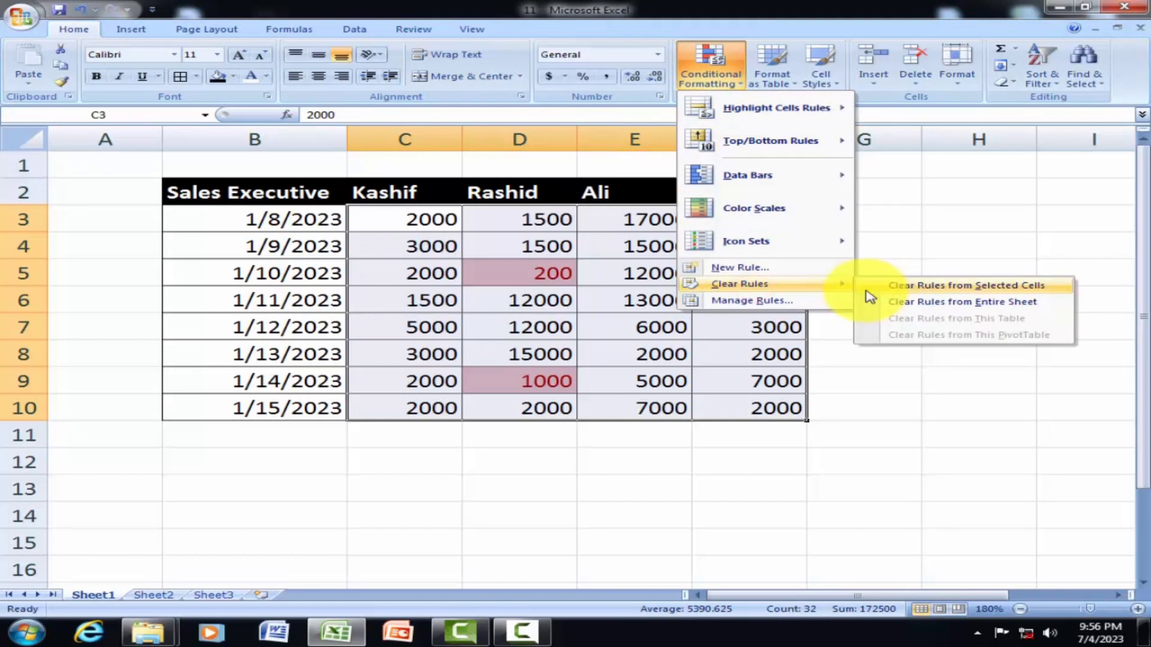
left_click(866, 288)
left_click(407, 220)
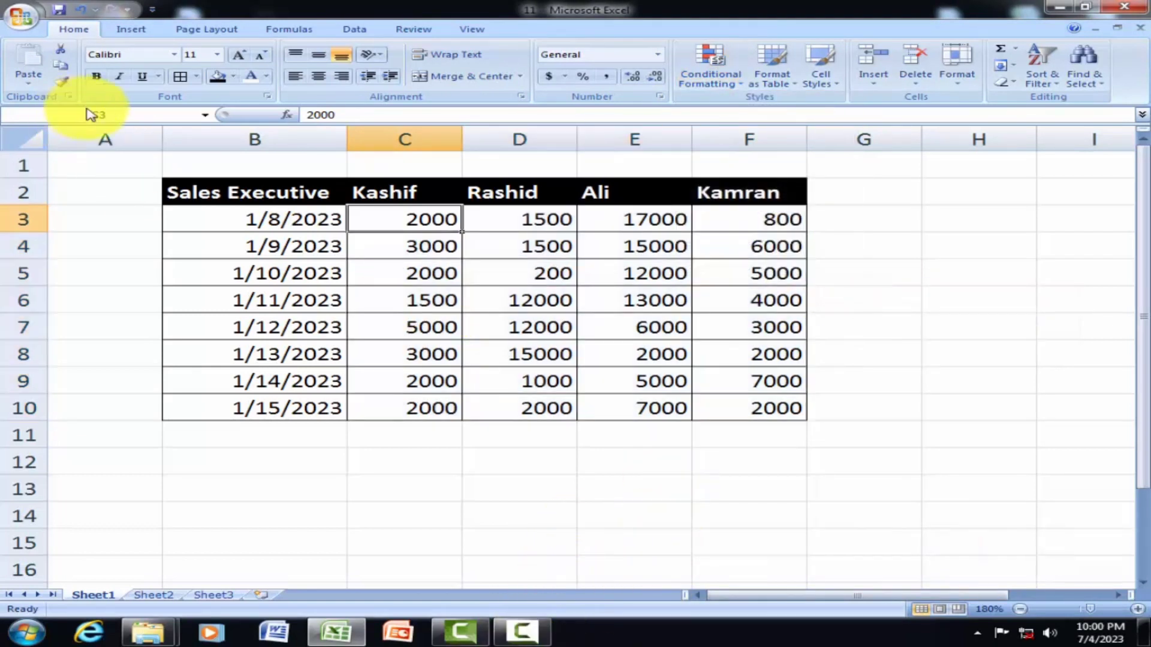
left_click(698, 78)
mouse_move(771, 161)
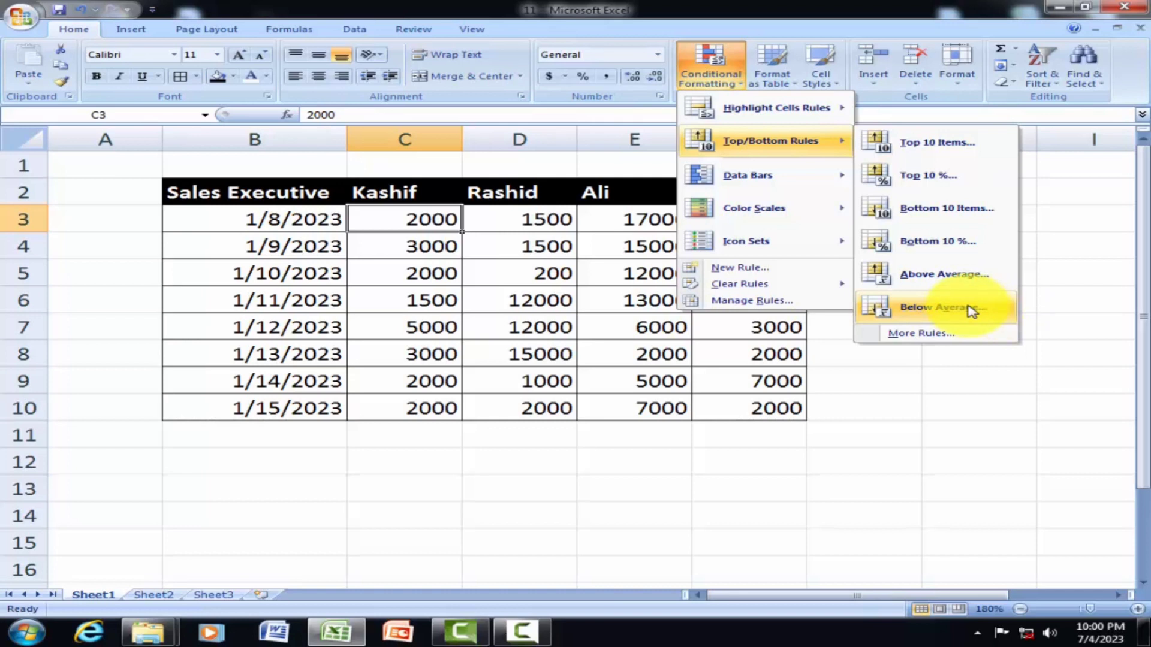
left_click(887, 368)
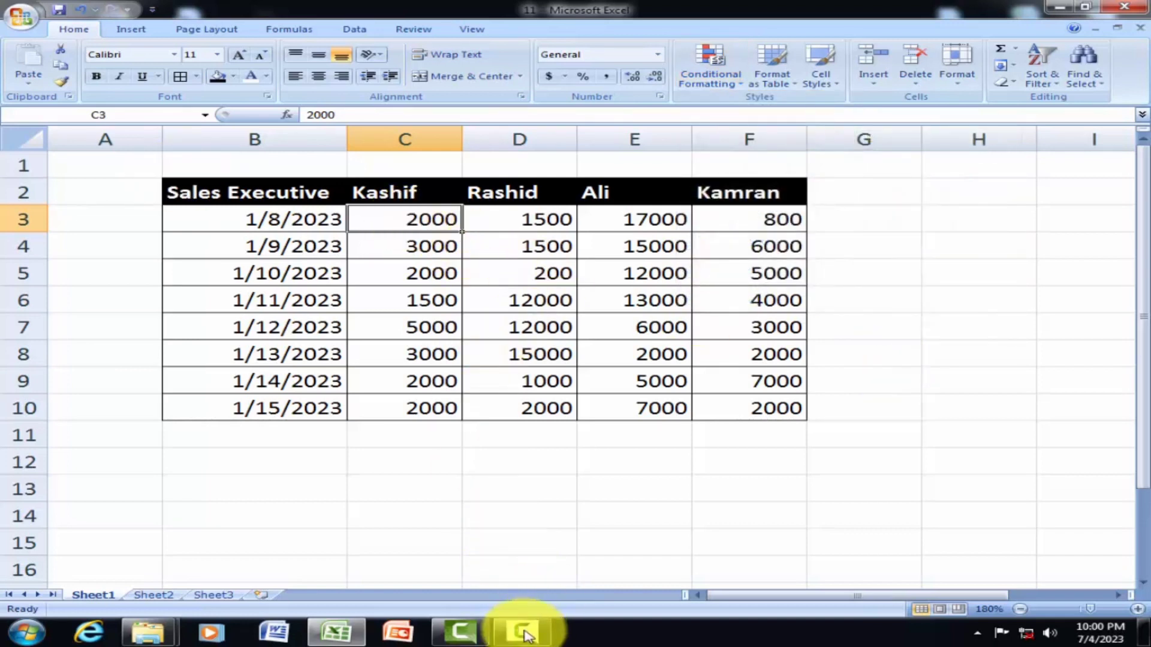
left_click_drag(422, 222, 801, 413)
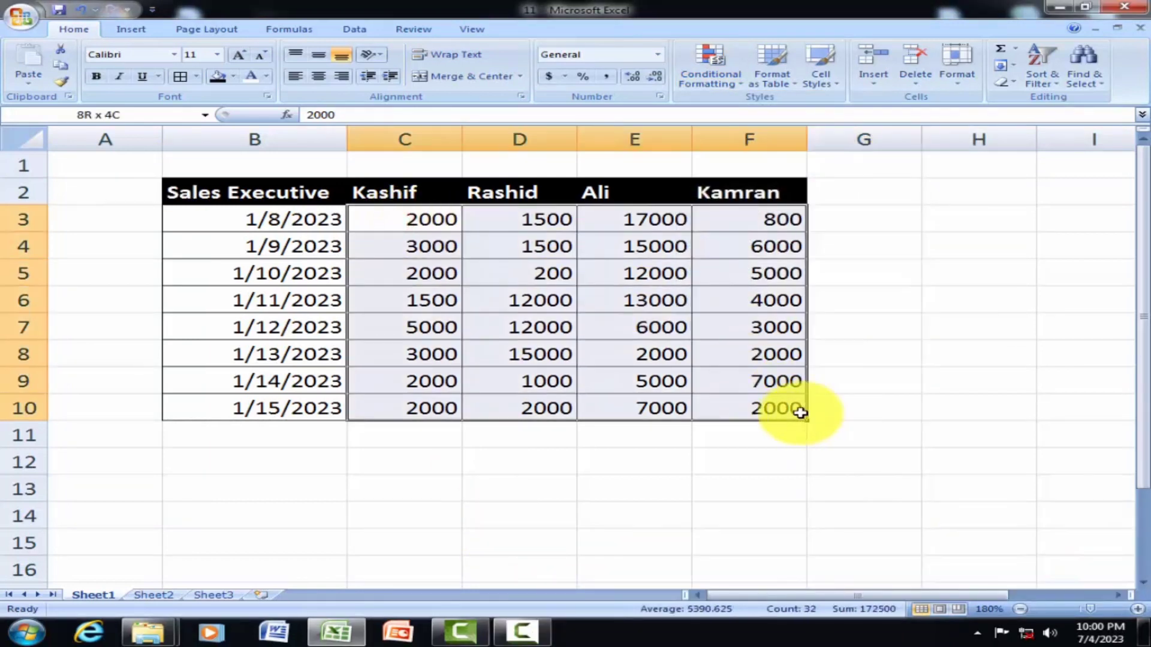
left_click_drag(422, 221, 725, 409)
left_click_drag(419, 226, 753, 418)
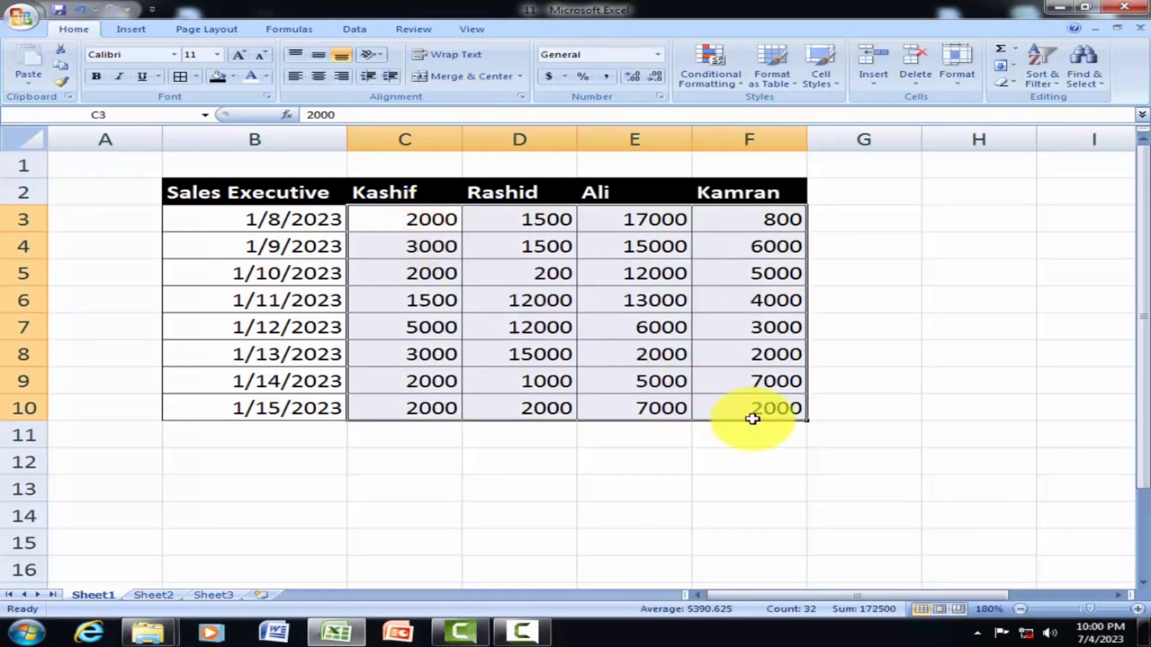
Calculate the average of the sales figures C3:F10 in cell H10 with the AVERAGE function
left_click(986, 417)
type("=")
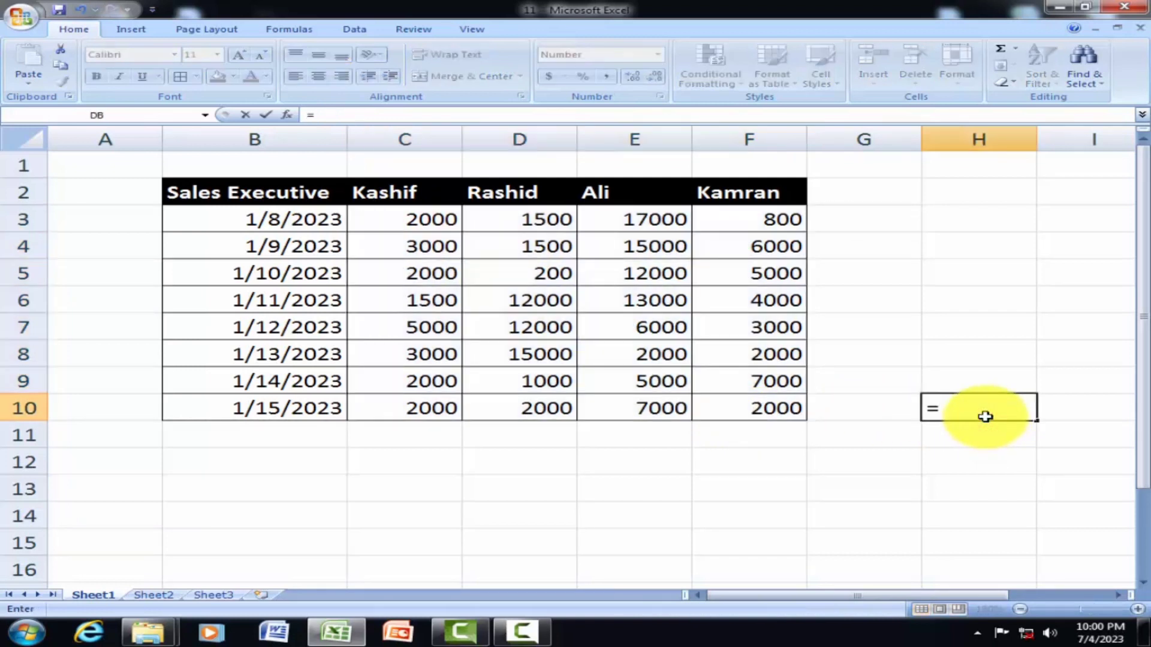
type("average")
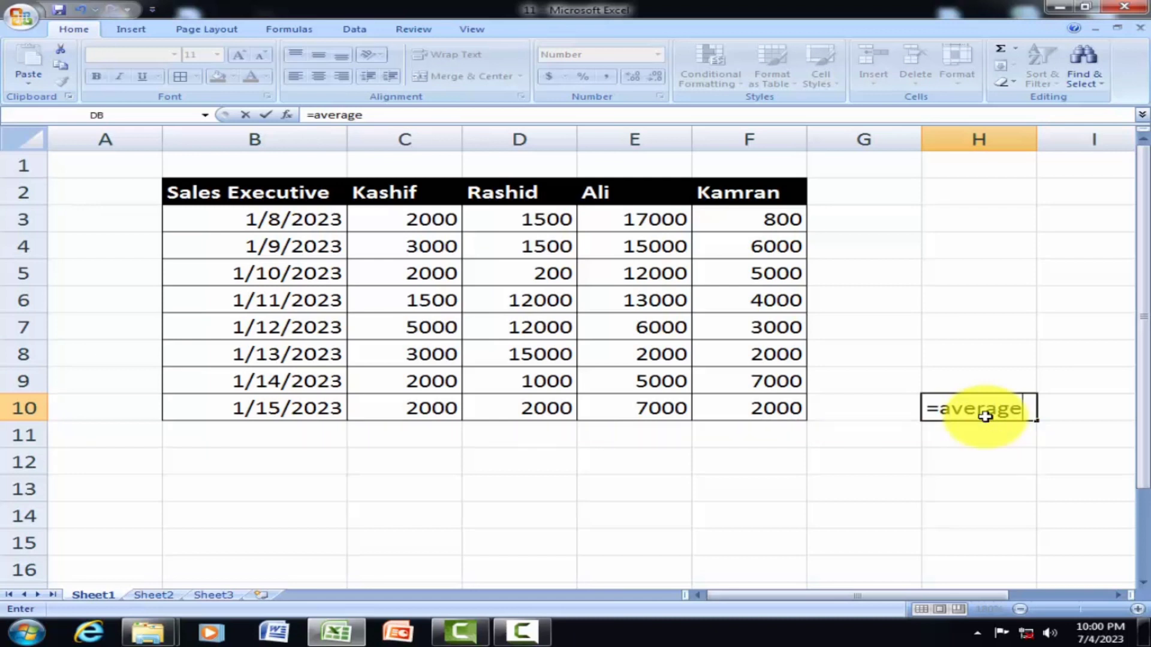
type("(")
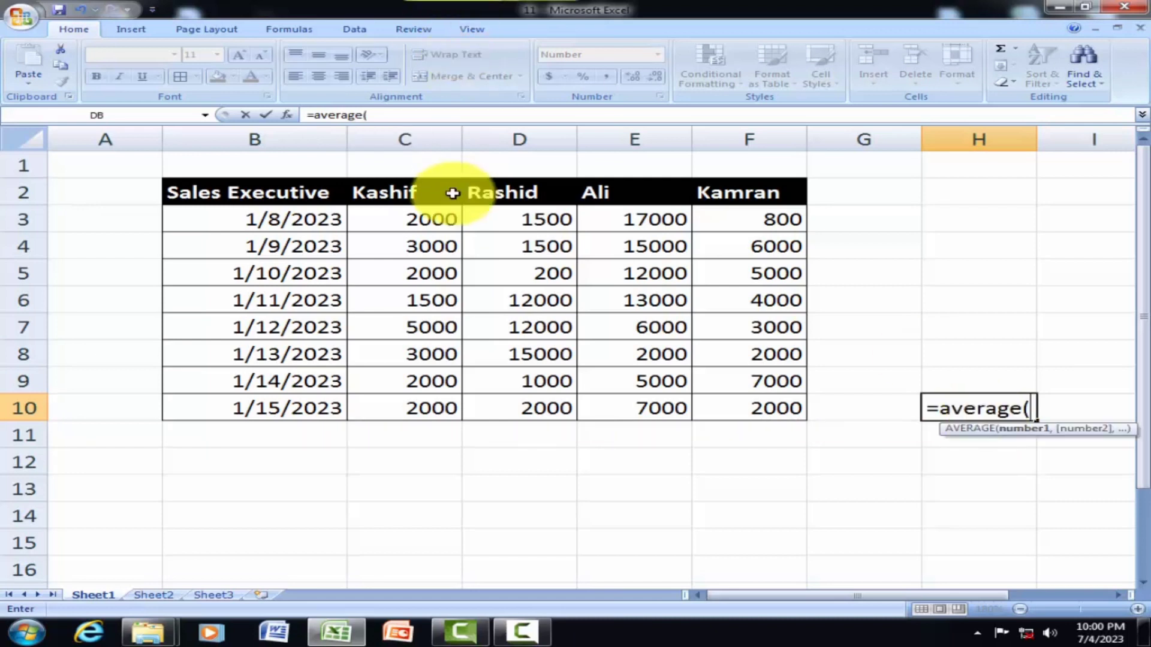
left_click_drag(400, 219, 737, 406)
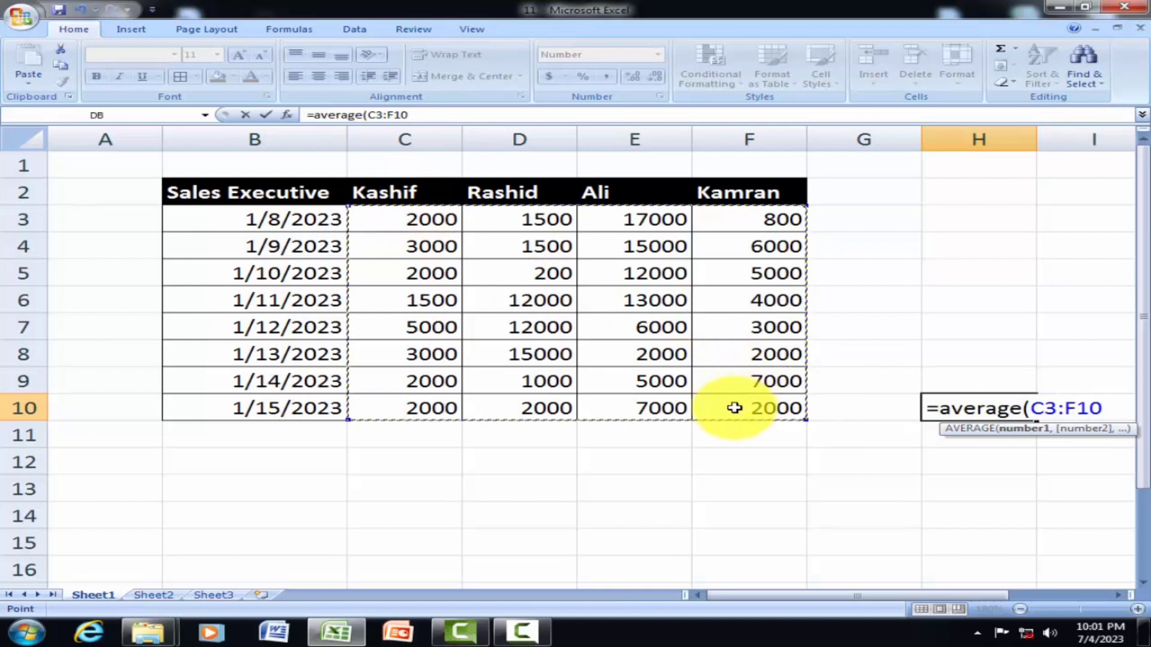
key("Return")
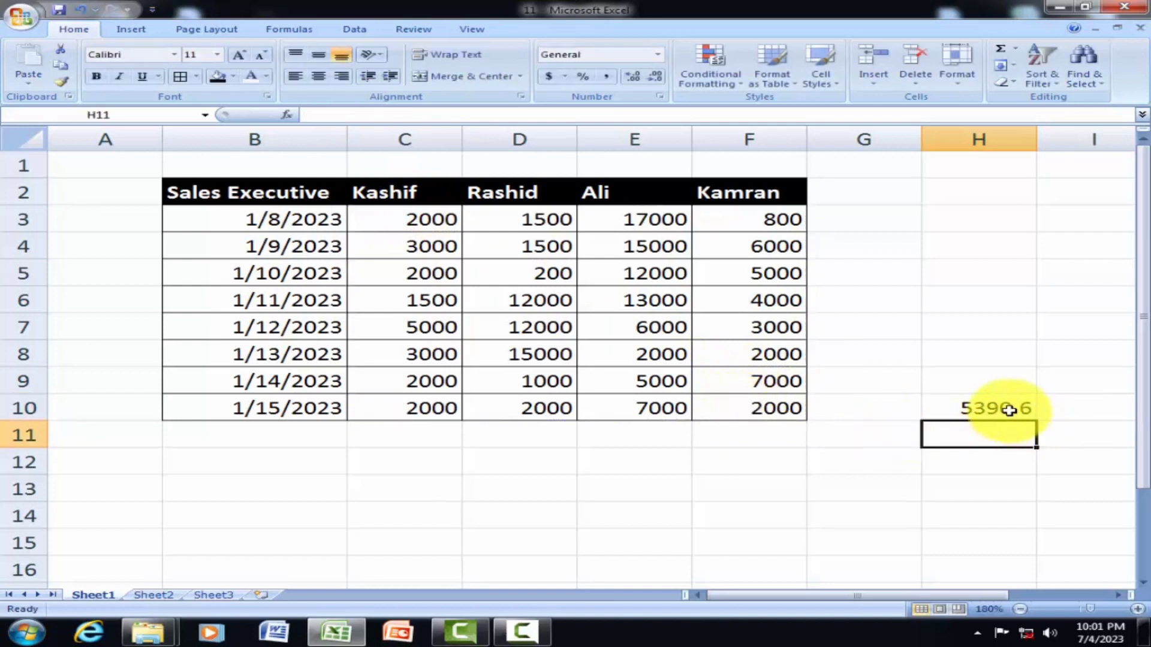
left_click(975, 414)
Preview the Above Average rule on the sales figures C3:F10 with Light Red Fill with Dark Red Text, without applying it
mouse_move(424, 221)
left_mouse_down()
mouse_move(706, 411)
mouse_move(761, 414)
left_mouse_up()
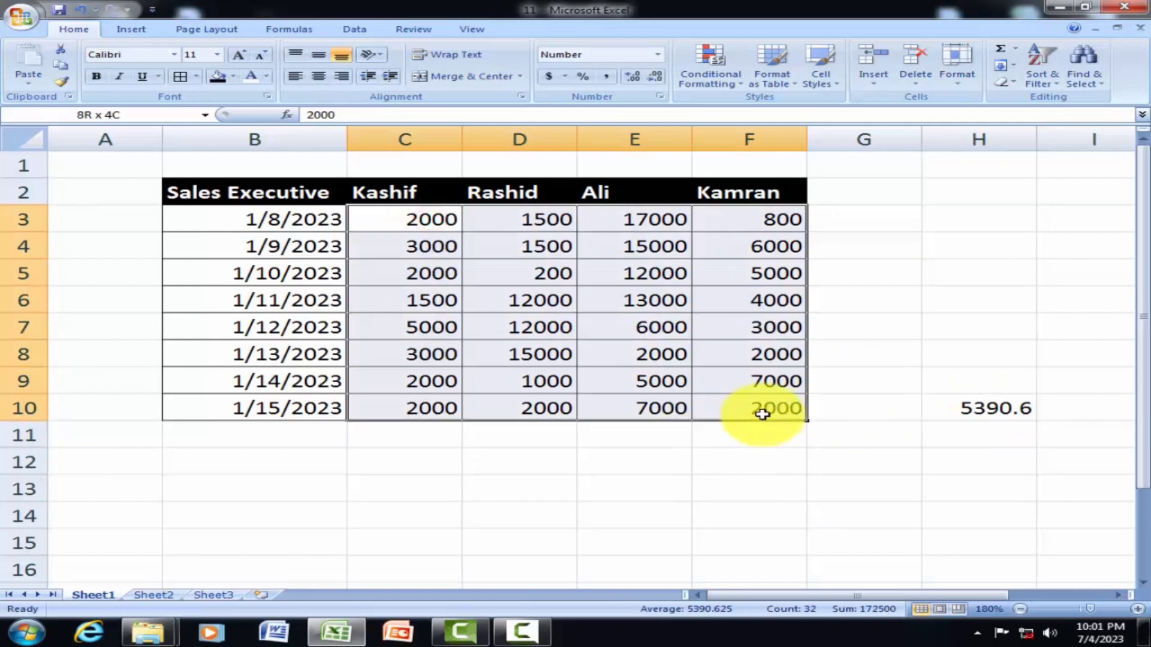
left_click(743, 75)
mouse_move(771, 141)
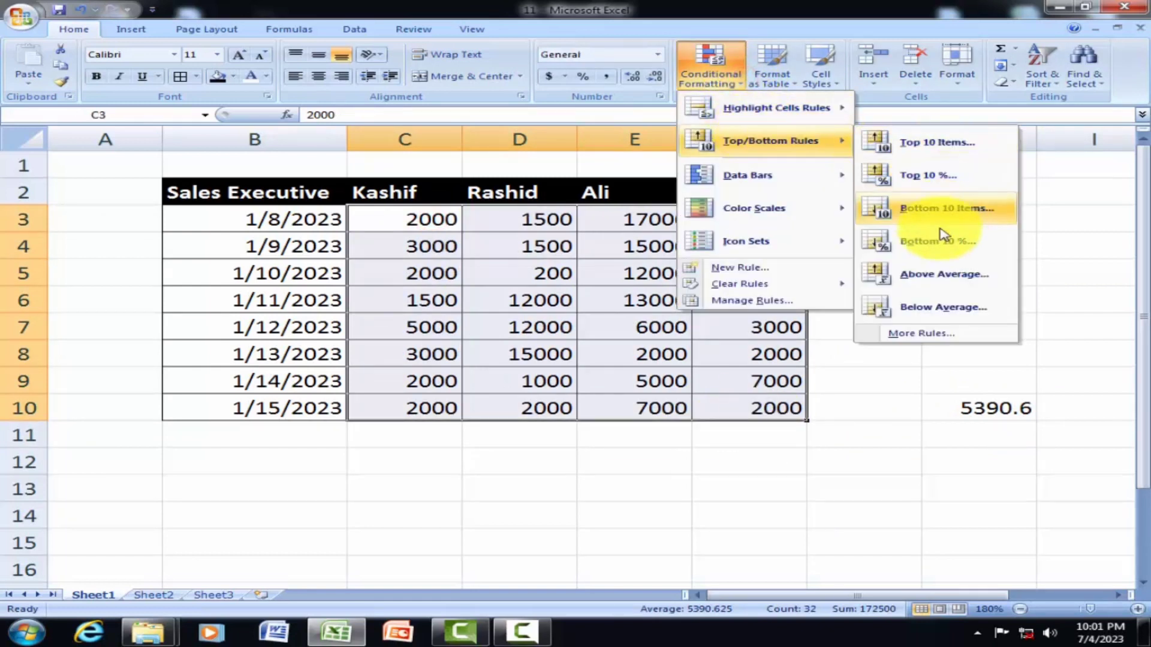
left_click(937, 272)
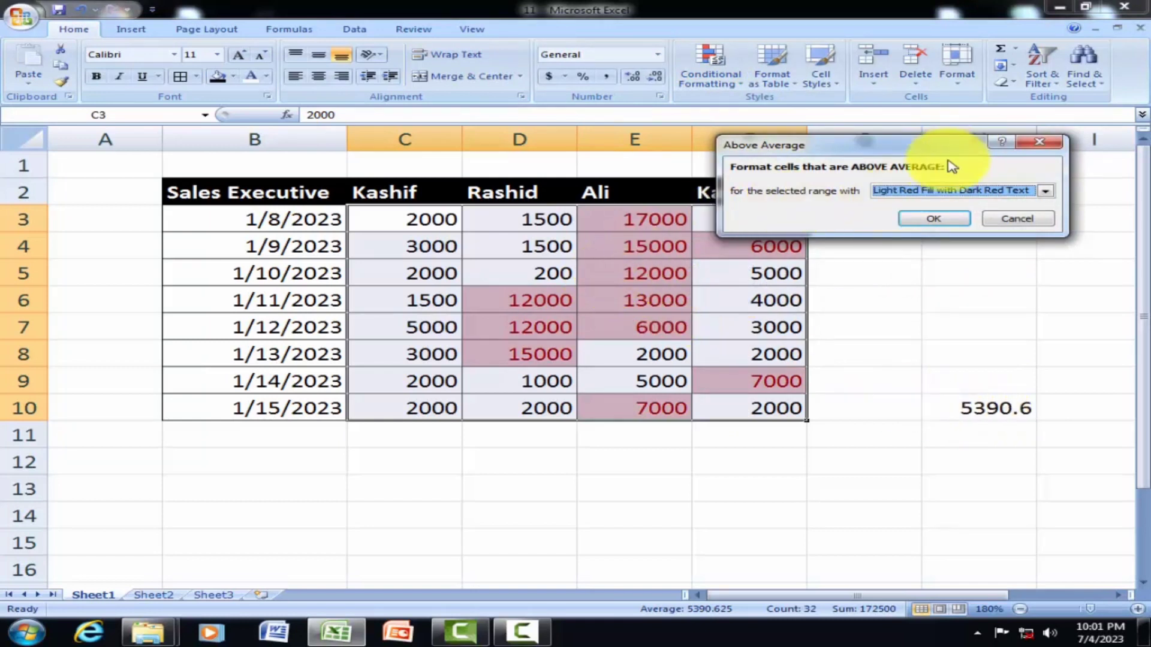
left_click(1000, 223)
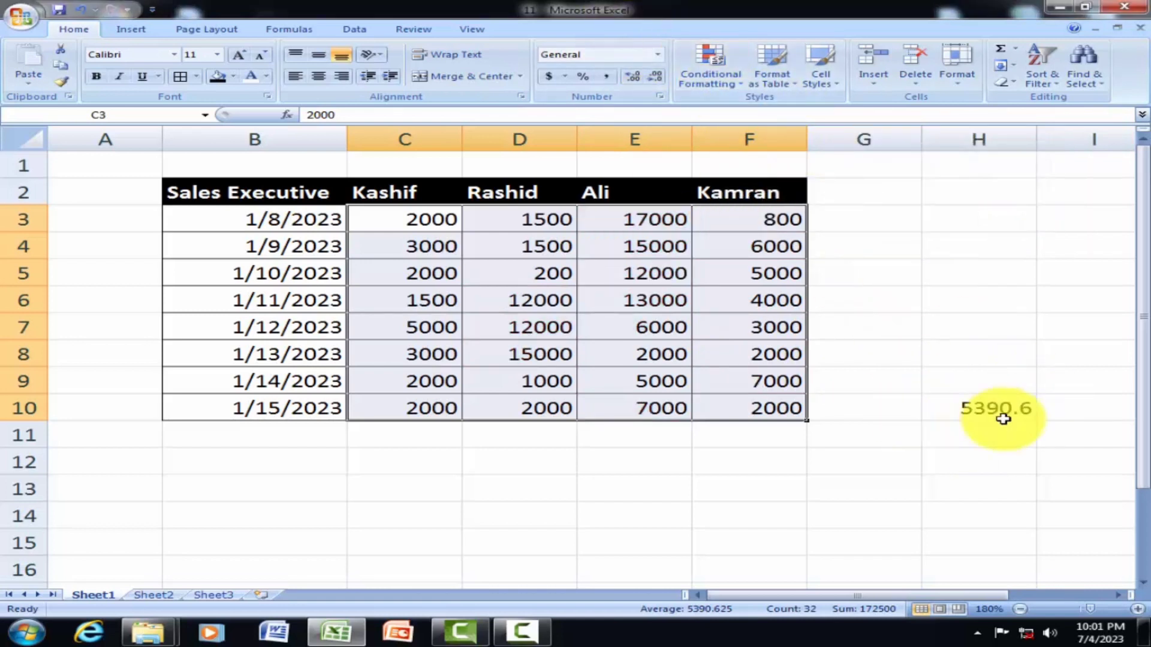
Preview the Below Average rule on the sales figures C3:F10 with Light Red Fill with Dark Red Text, without applying it
left_click(722, 79)
mouse_move(736, 136)
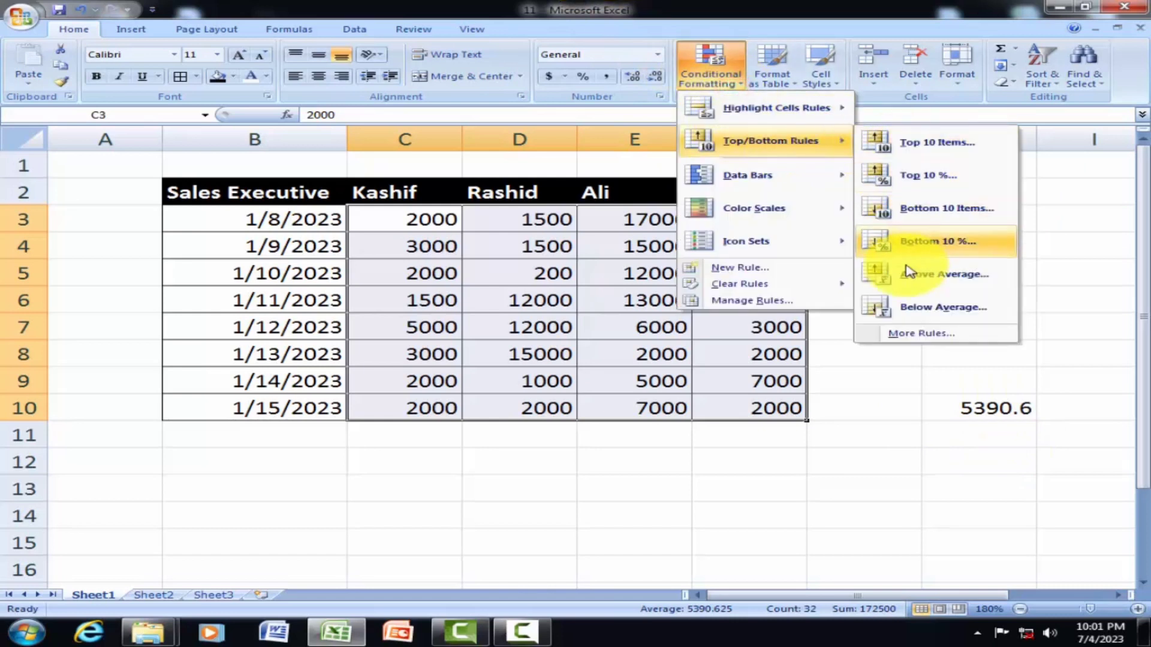
left_click(916, 308)
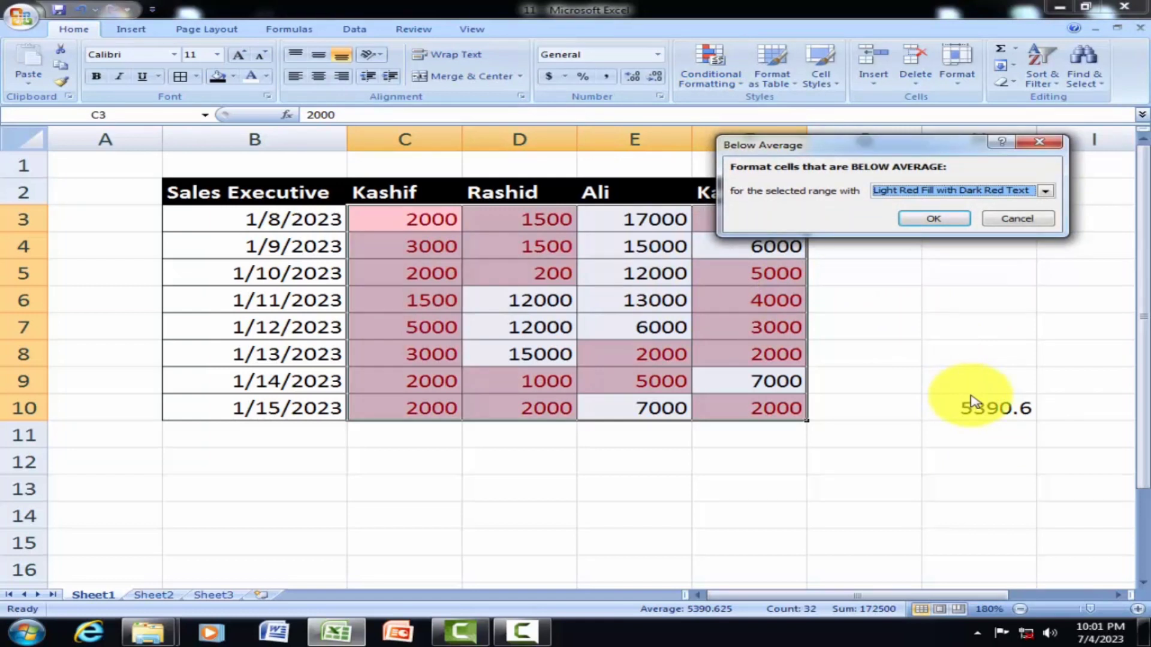
left_click(1012, 218)
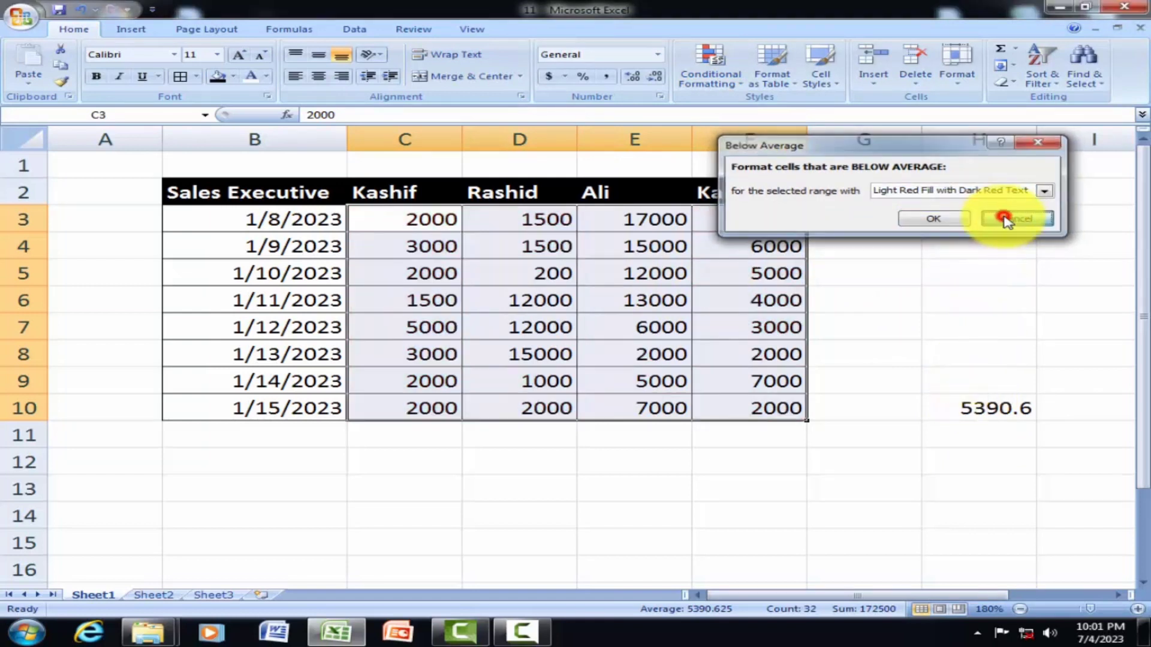
left_click(710, 66)
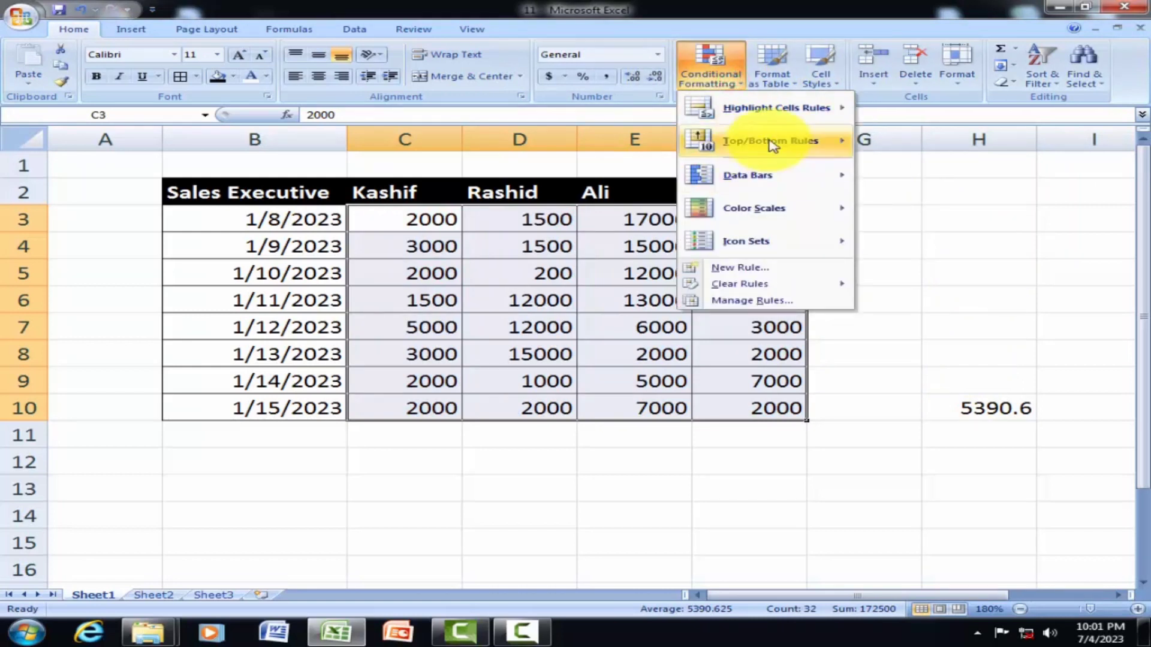
mouse_move(776, 140)
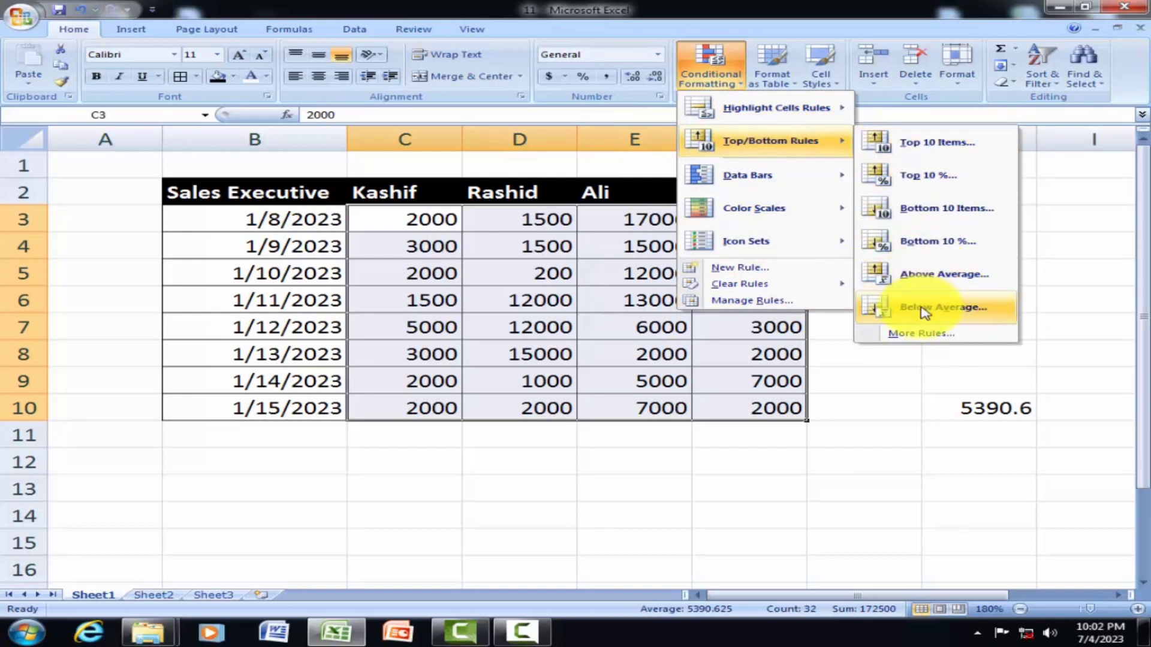
left_click(838, 342)
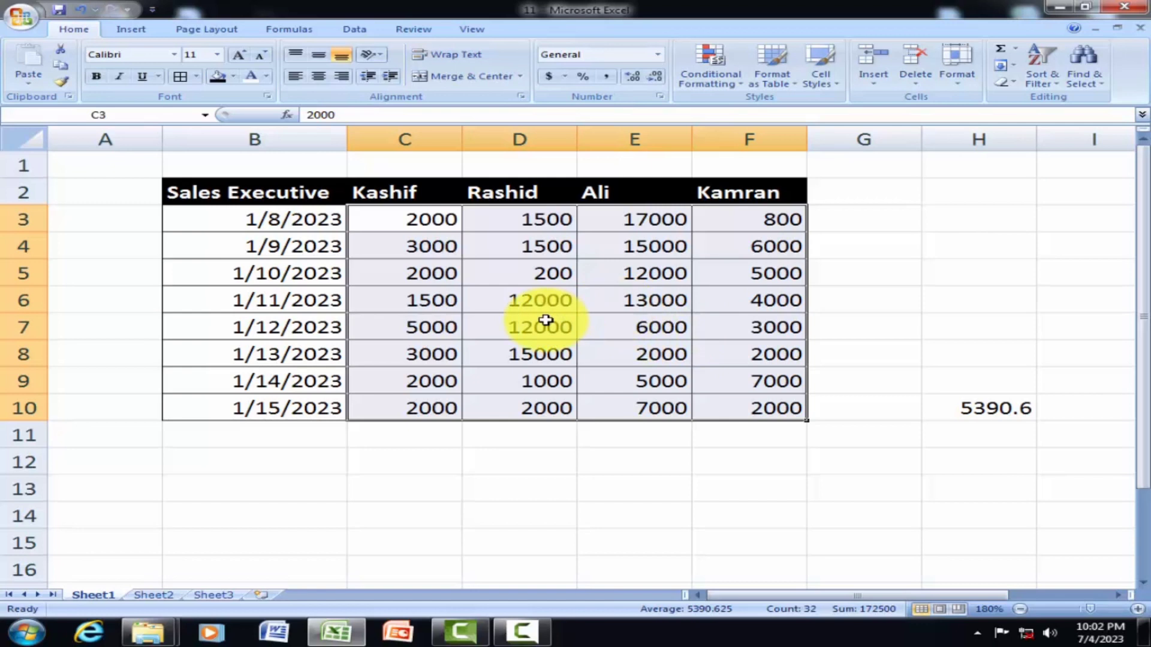
left_click(981, 413)
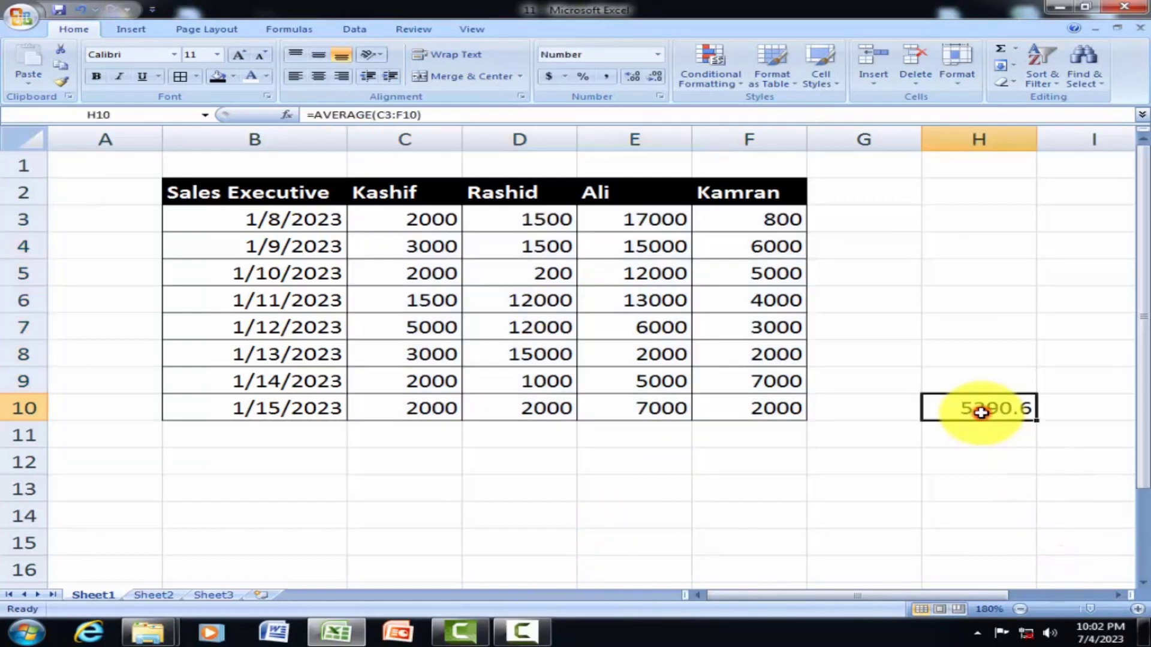
Delete the average formula from cell H10
key("Delete")
left_click(896, 409)
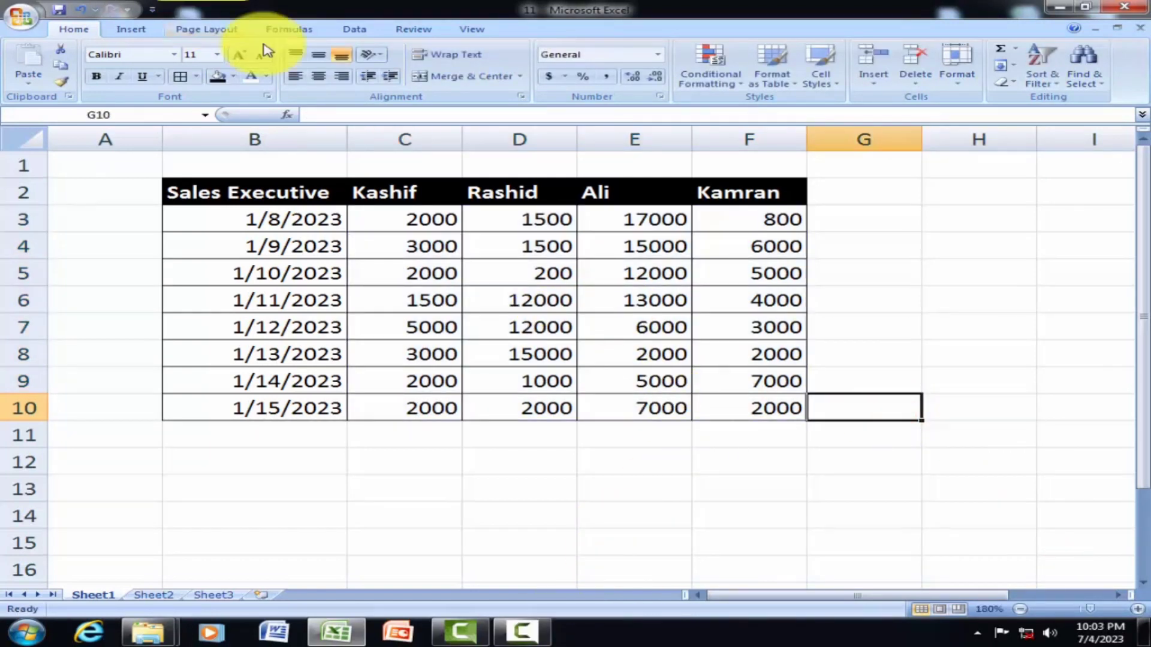
Apply green data bars to the sales figures C3:F10
left_click_drag(404, 222, 771, 413)
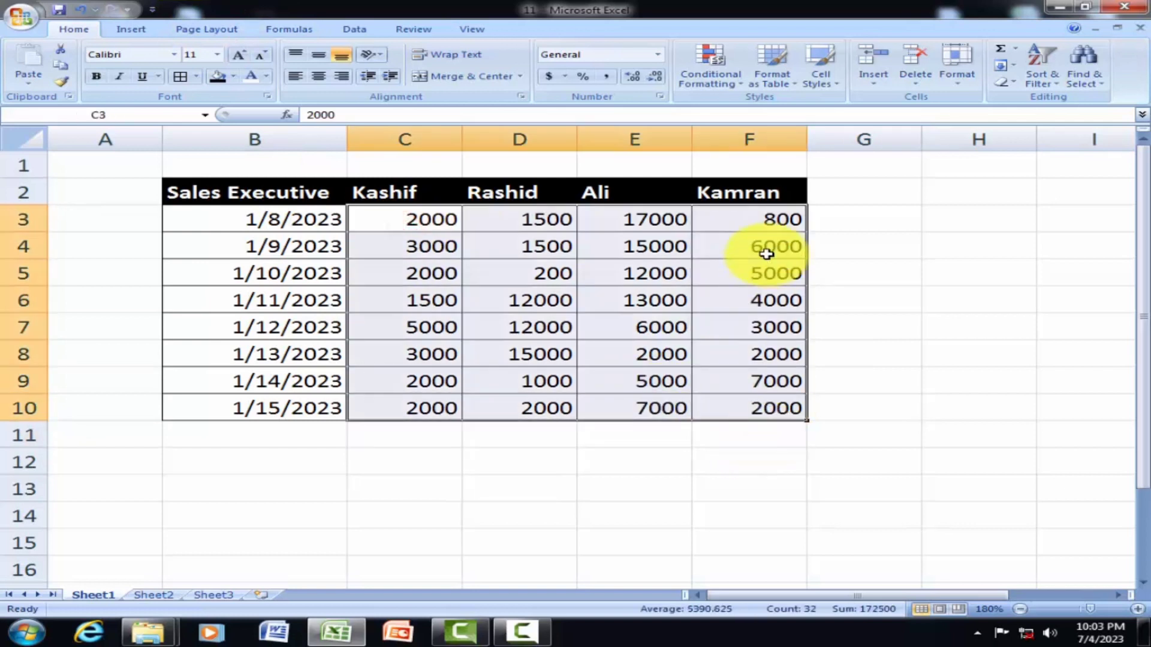
left_click(707, 71)
mouse_move(735, 188)
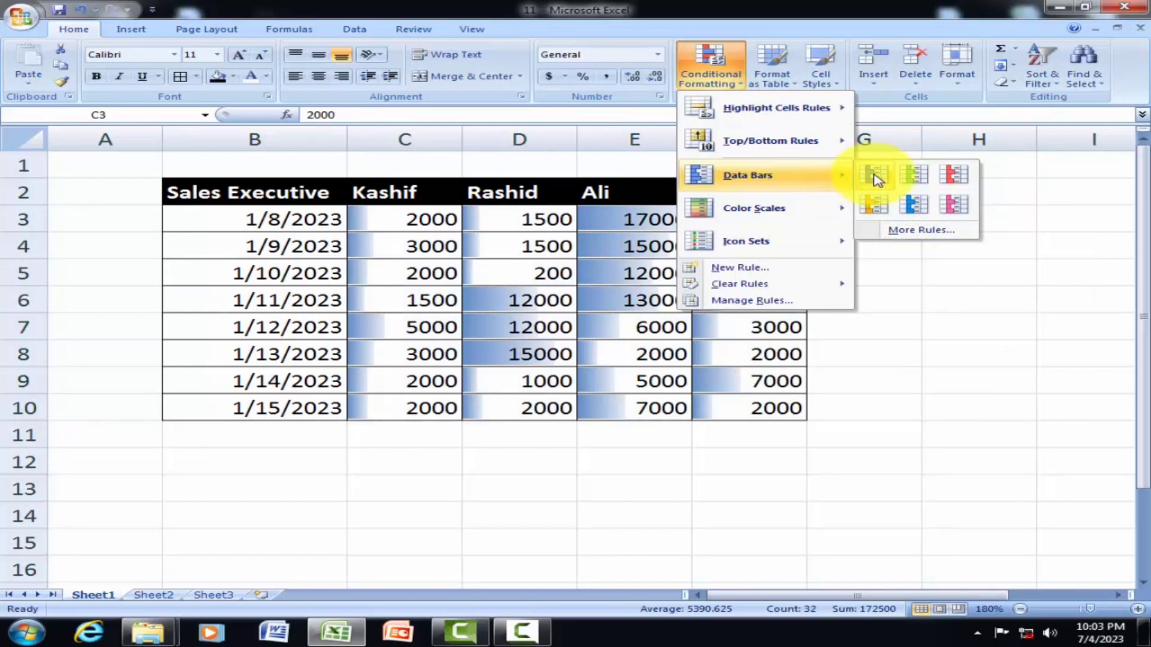
left_click(932, 184)
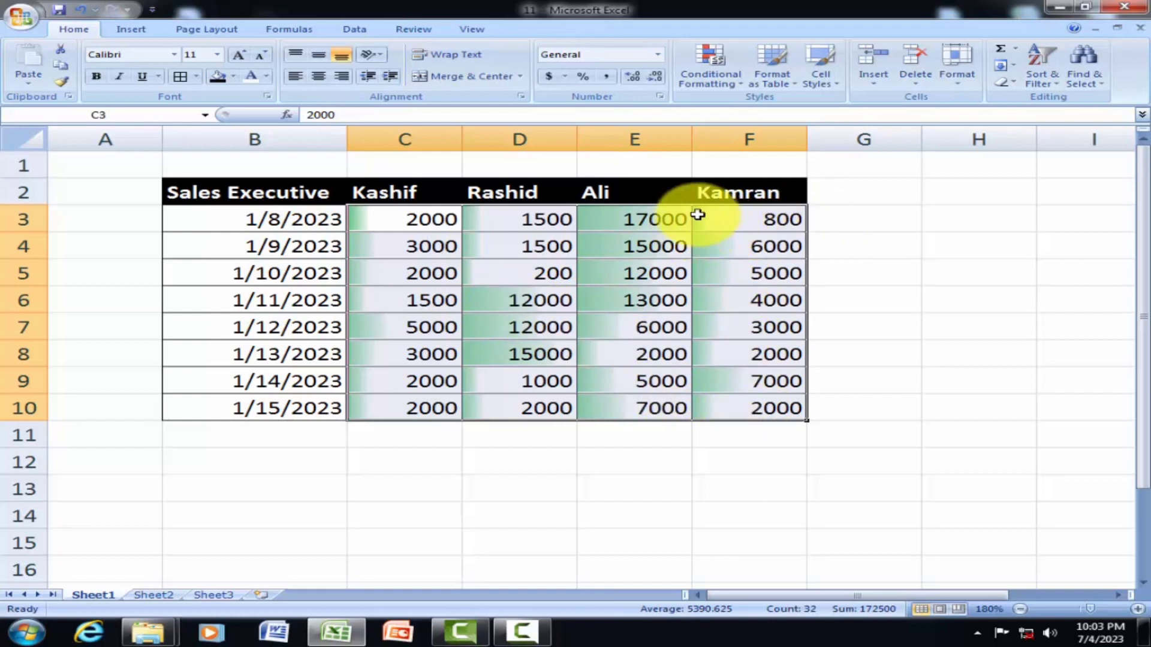
Clear the data bars from the selected sales cells C3:F10
left_click(722, 81)
mouse_move(751, 285)
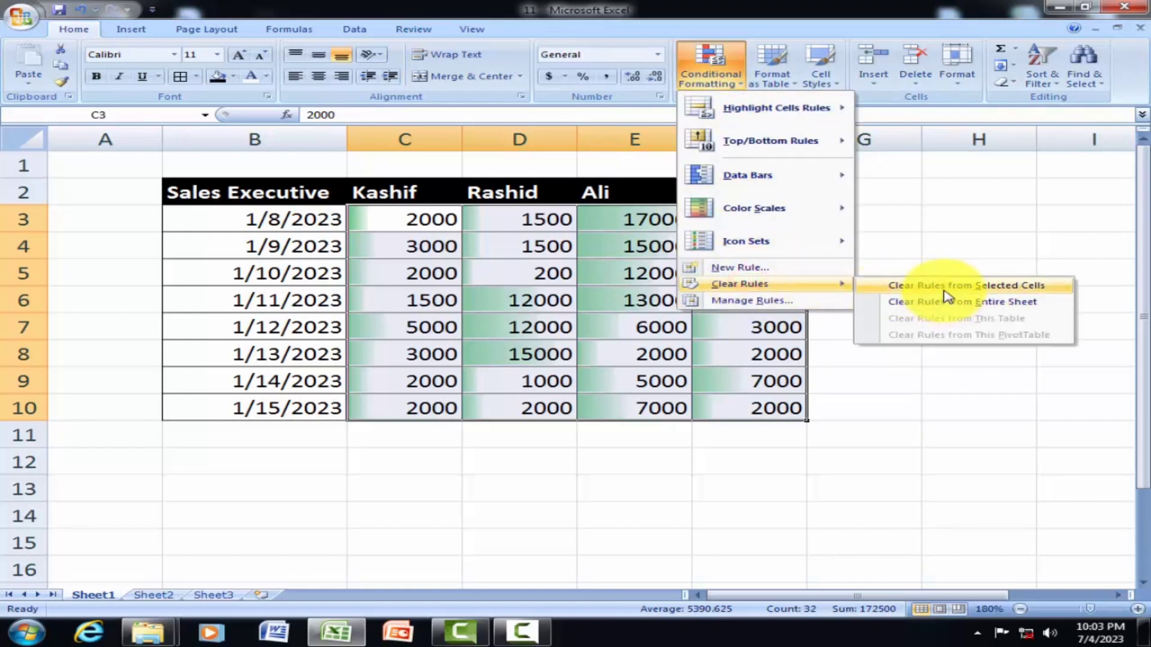
left_click(945, 290)
Preview the color scales on the sales figures C3:F10, and apply the four-level signal-bar icon set
left_click(700, 89)
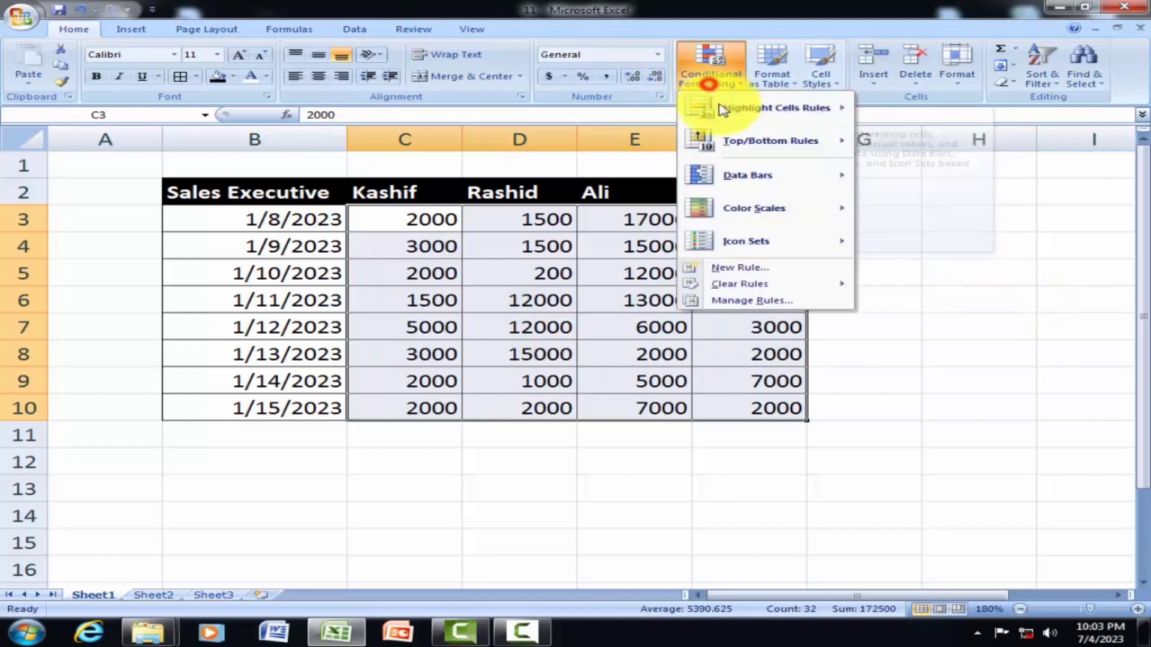
mouse_move(826, 205)
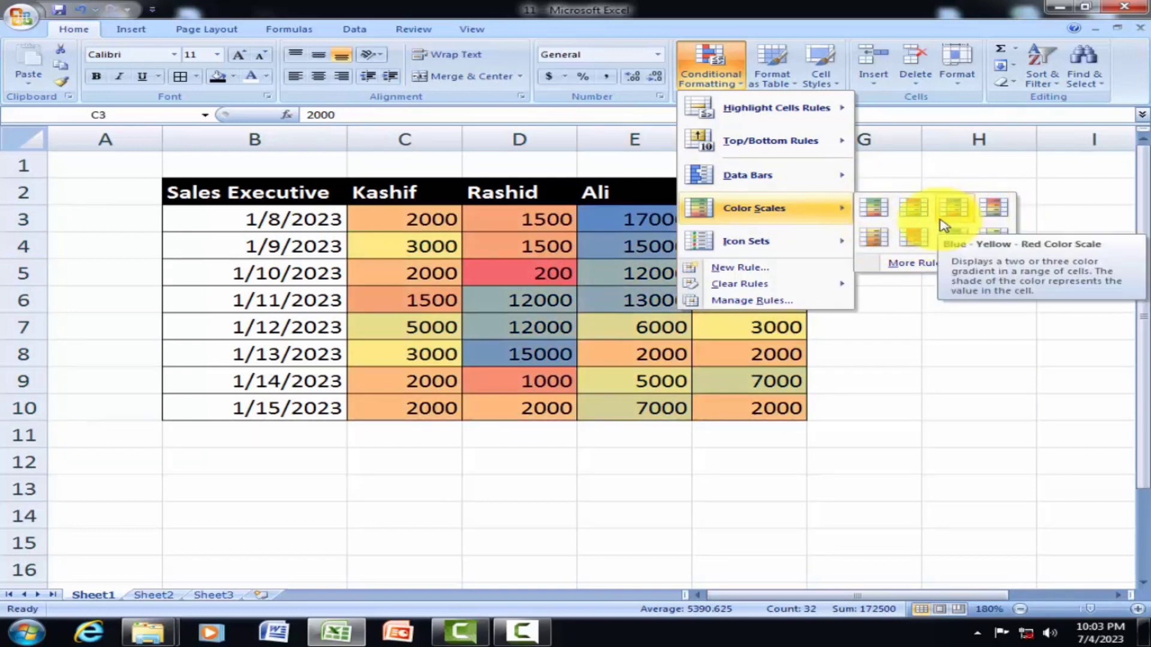
mouse_move(803, 242)
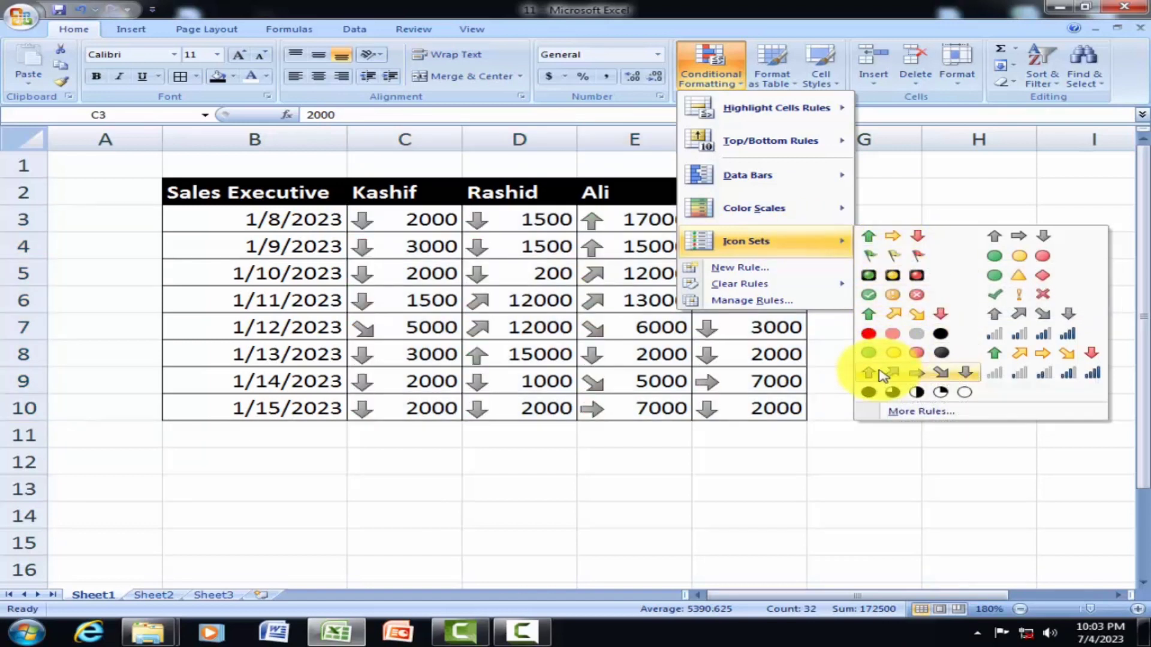
left_click(1002, 339)
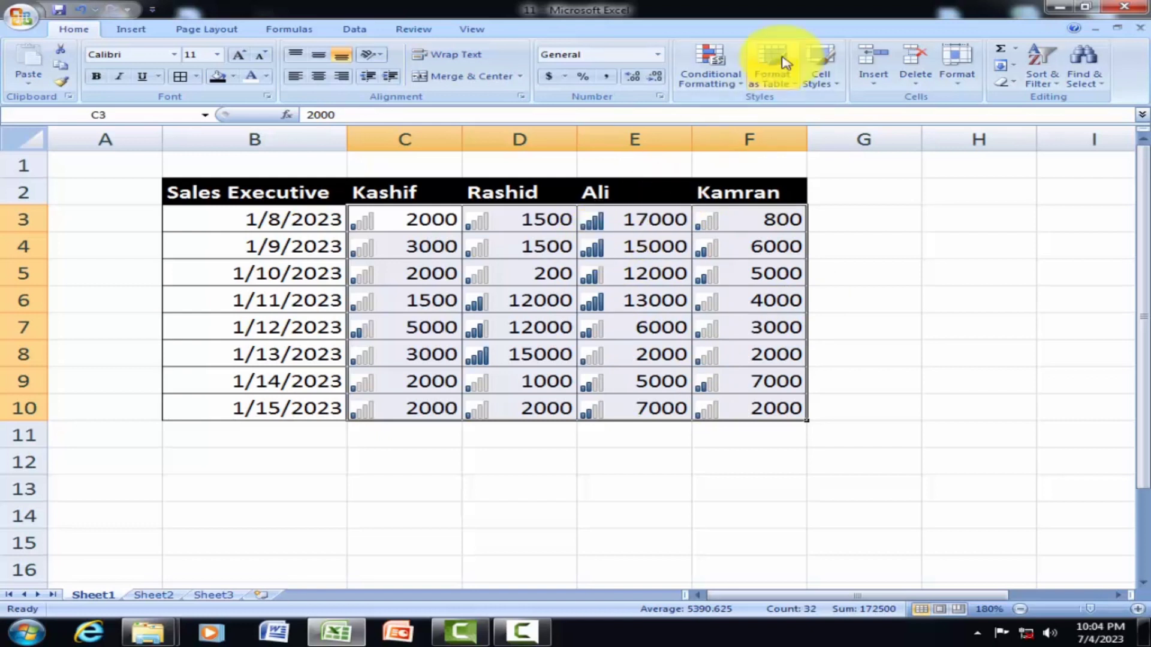
Clear the icon set rule from the selected sales cells C3:F10
left_click(710, 69)
mouse_move(754, 255)
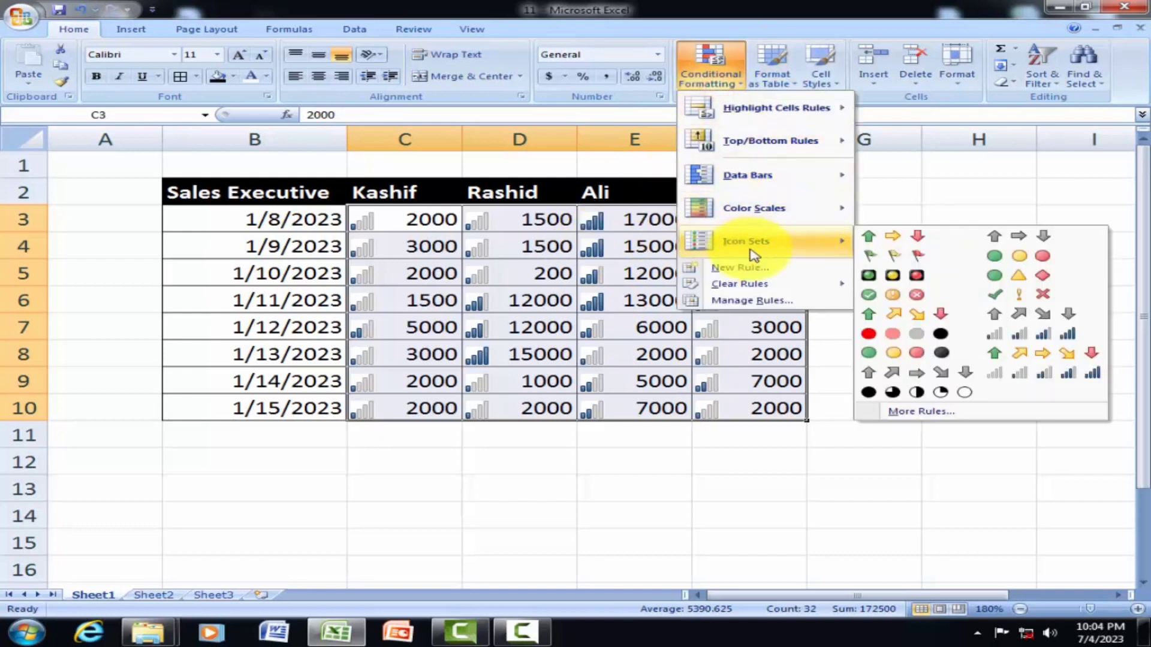
left_click(752, 283)
left_click(916, 290)
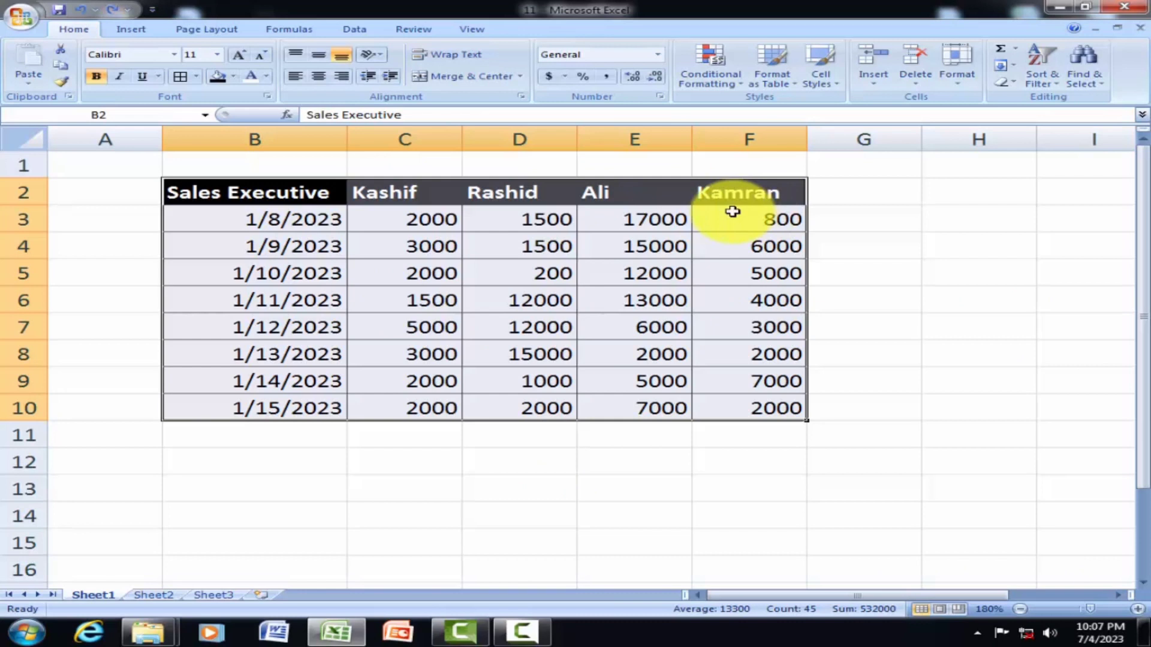
Format B2:F10 as a table with headers in the purple-header medium style, and switch it to the black gridded table style
left_click_drag(204, 197, 716, 414)
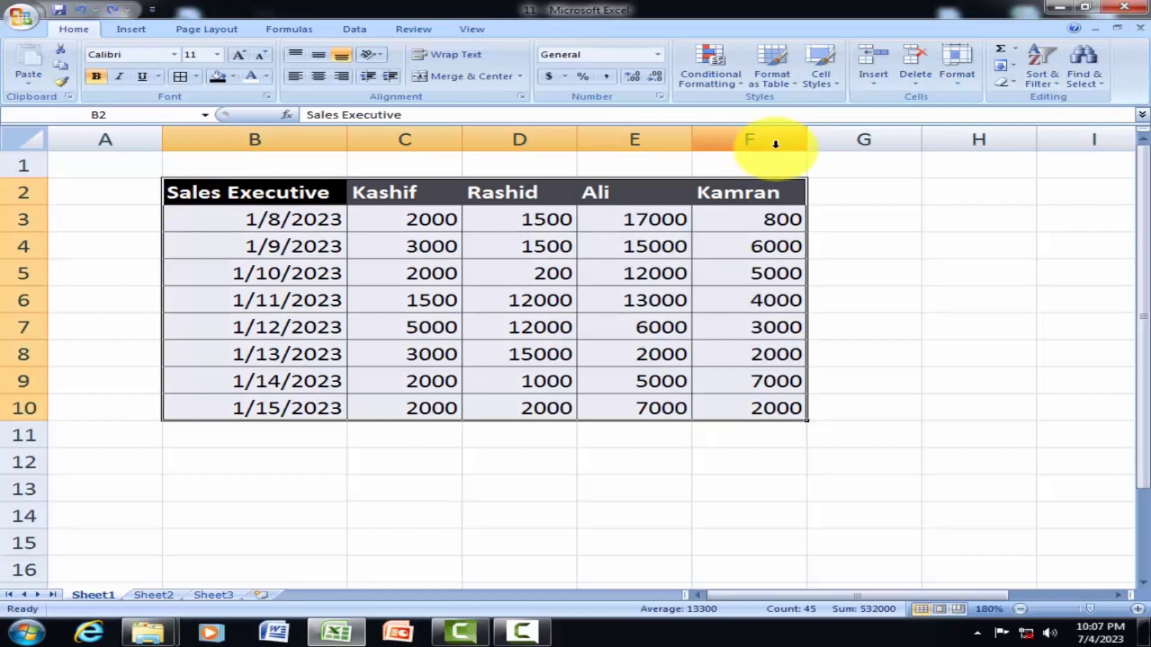
left_click(779, 72)
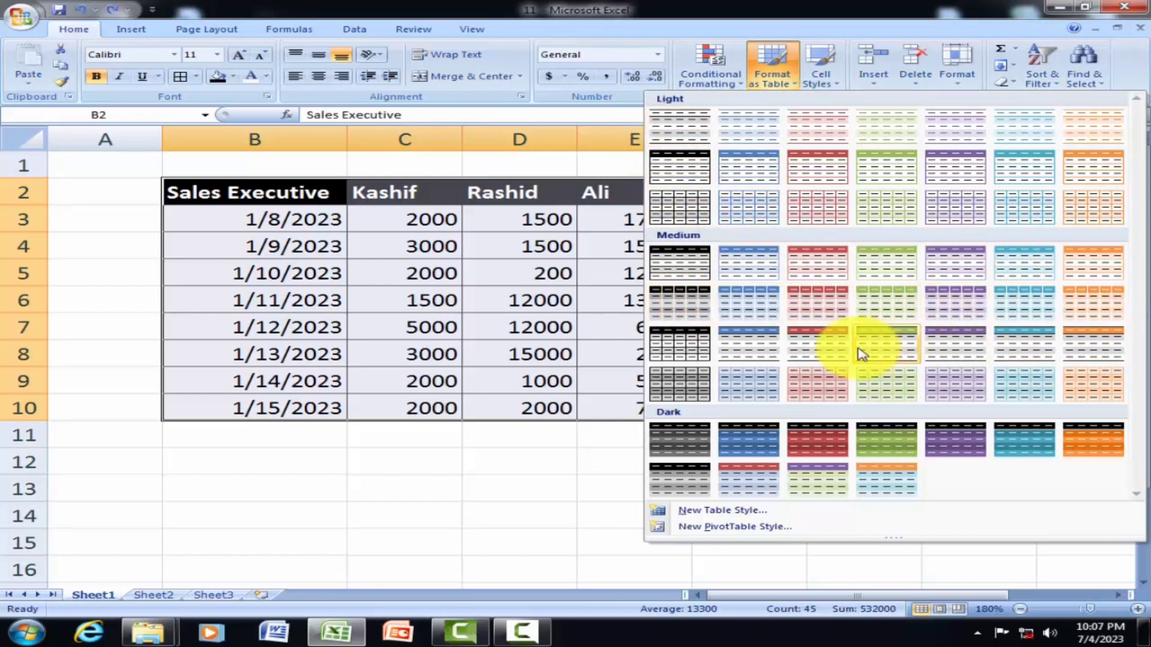
left_click(955, 349)
left_click_drag(869, 125, 911, 163)
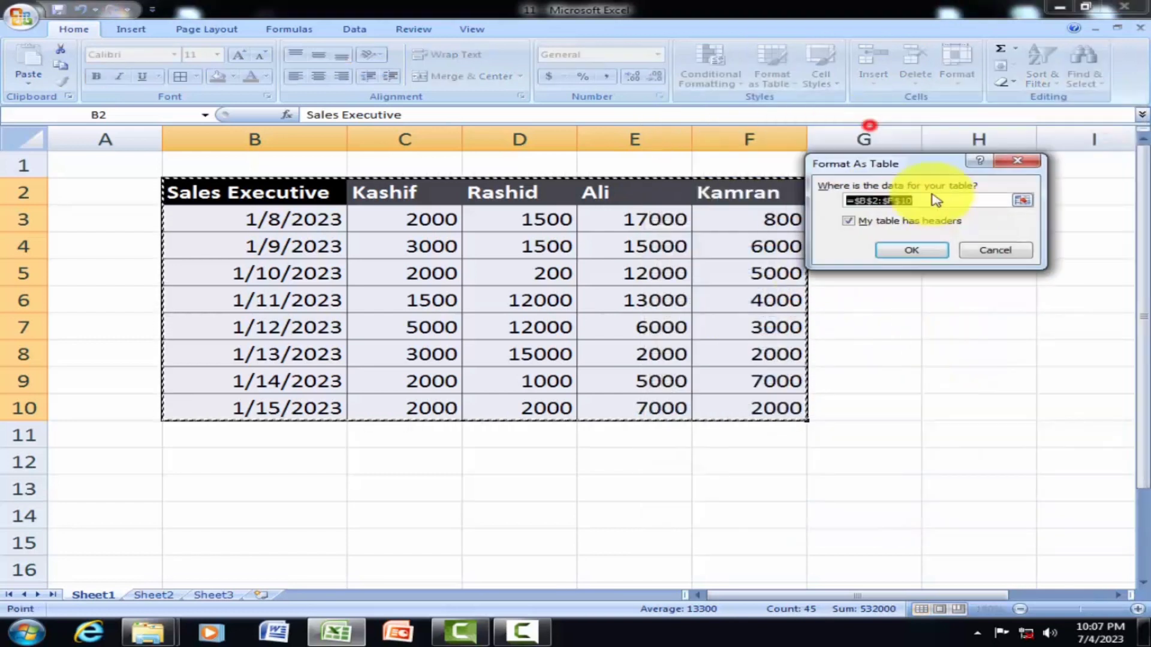
left_click_drag(936, 200, 955, 205)
left_click(961, 302)
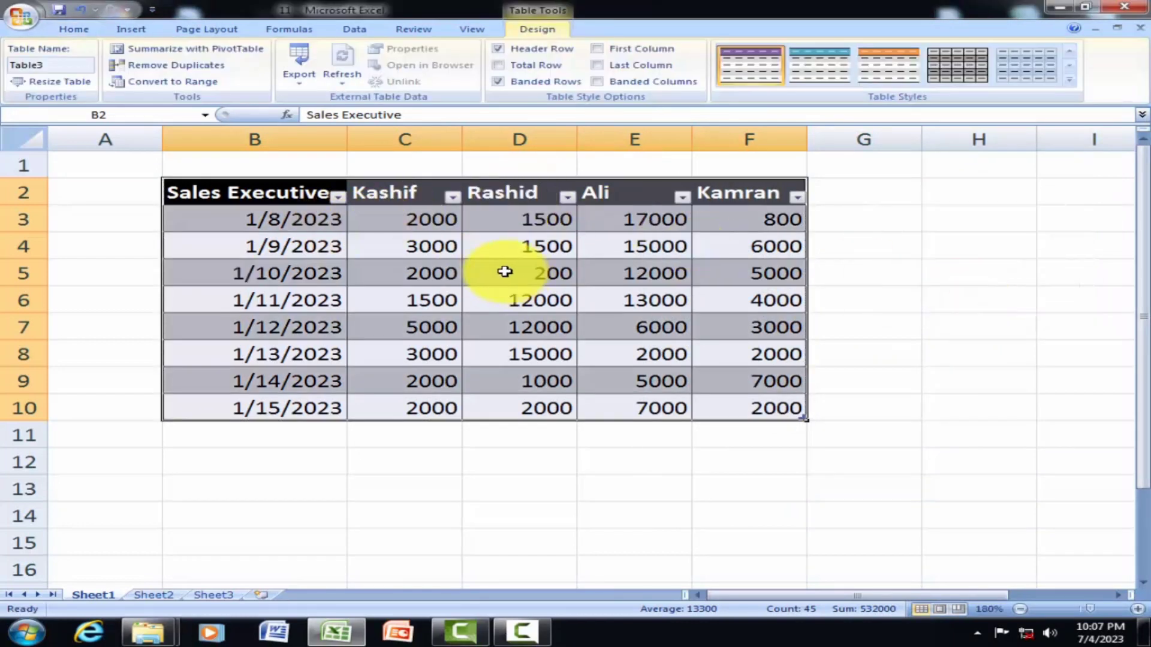
left_click(829, 74)
left_click(953, 69)
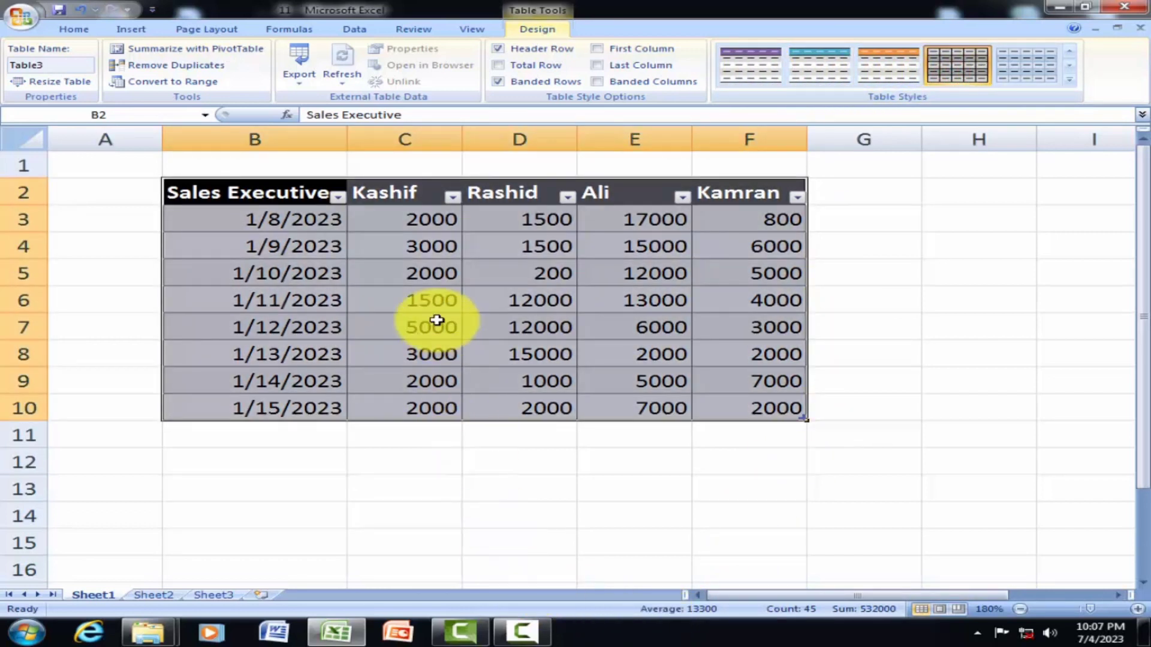
Convert the sales table B2:F10 back to a normal range
left_click(210, 190)
left_click_drag(209, 191, 758, 408)
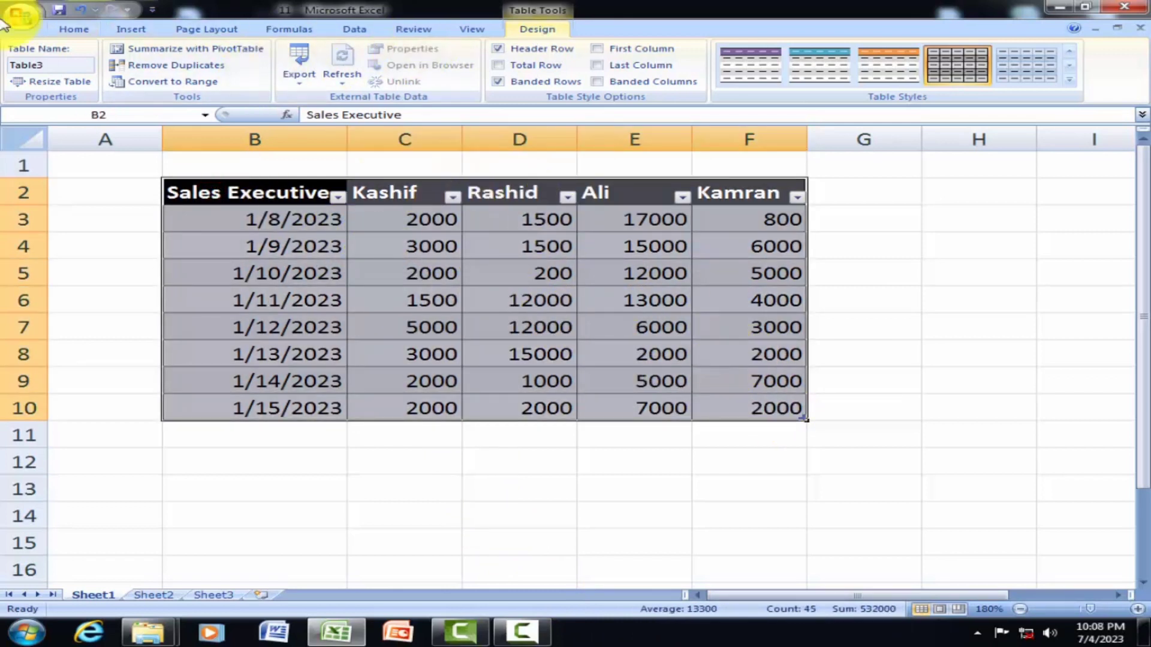
left_click(74, 29)
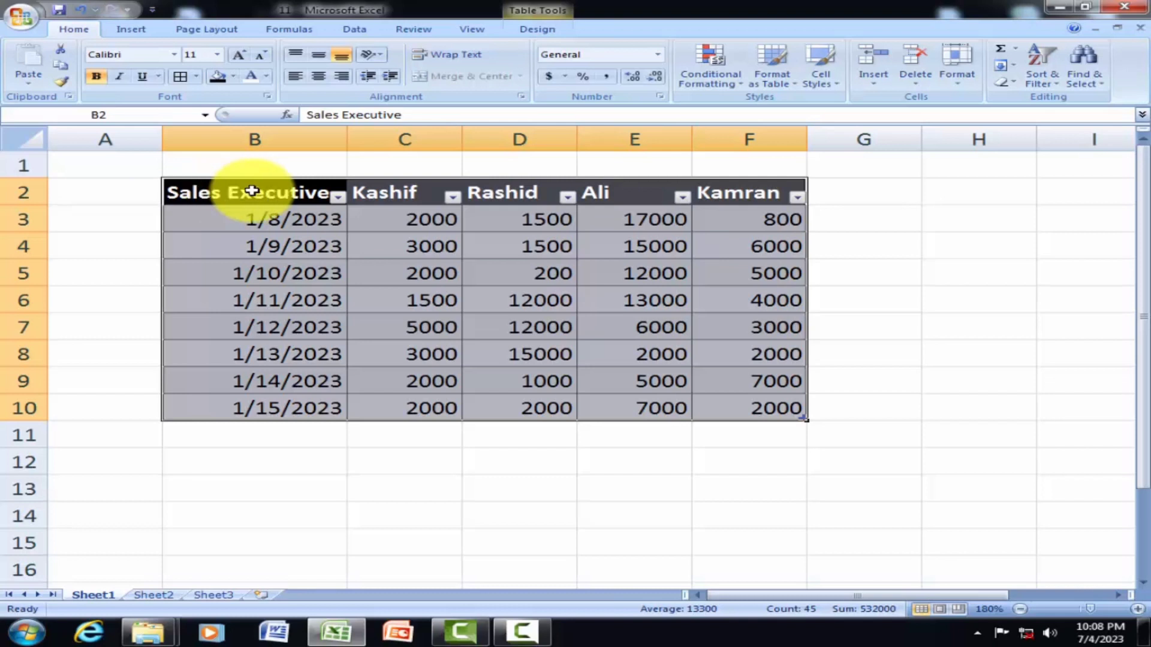
left_click(210, 192)
left_click_drag(210, 192, 773, 408)
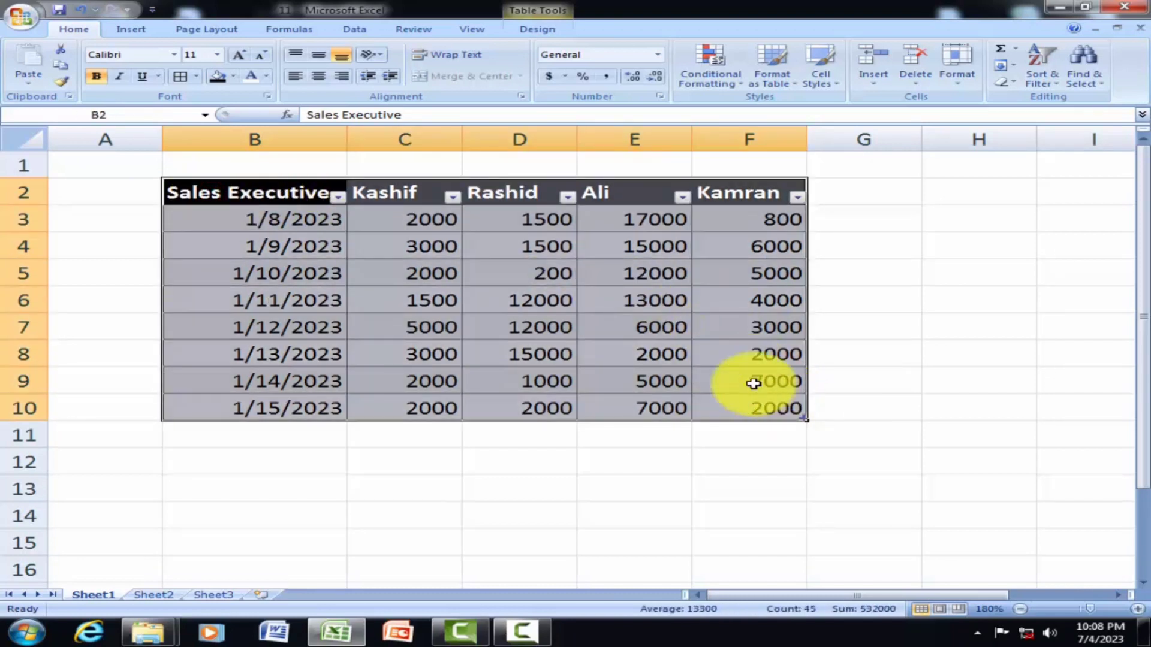
left_click(535, 30)
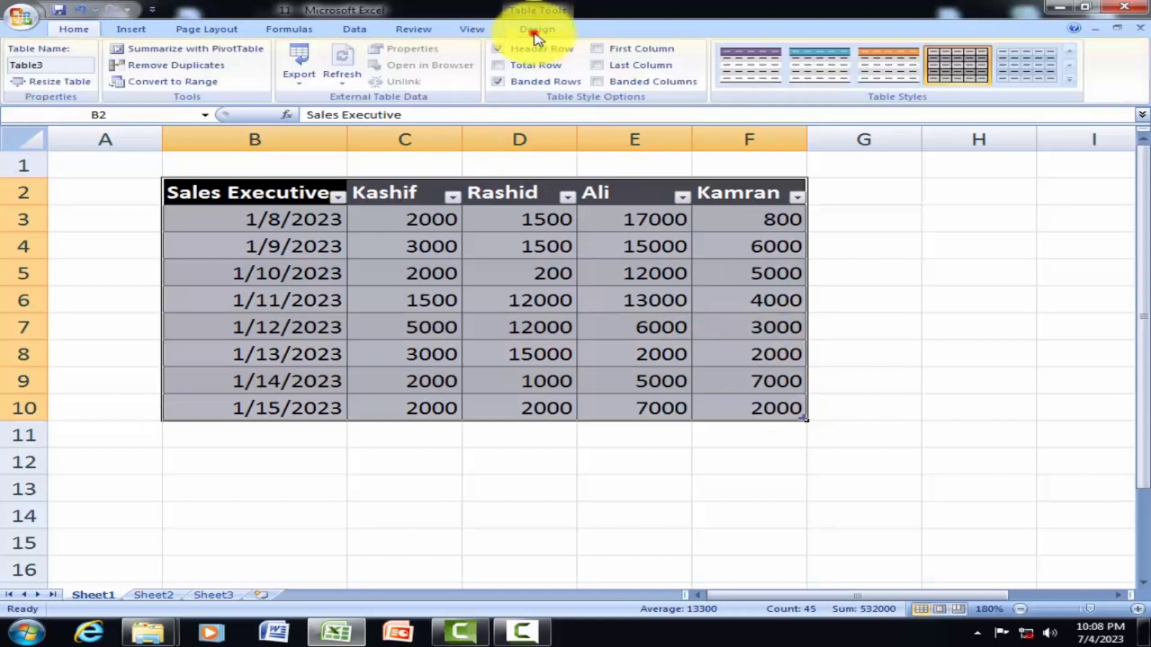
left_click(163, 84)
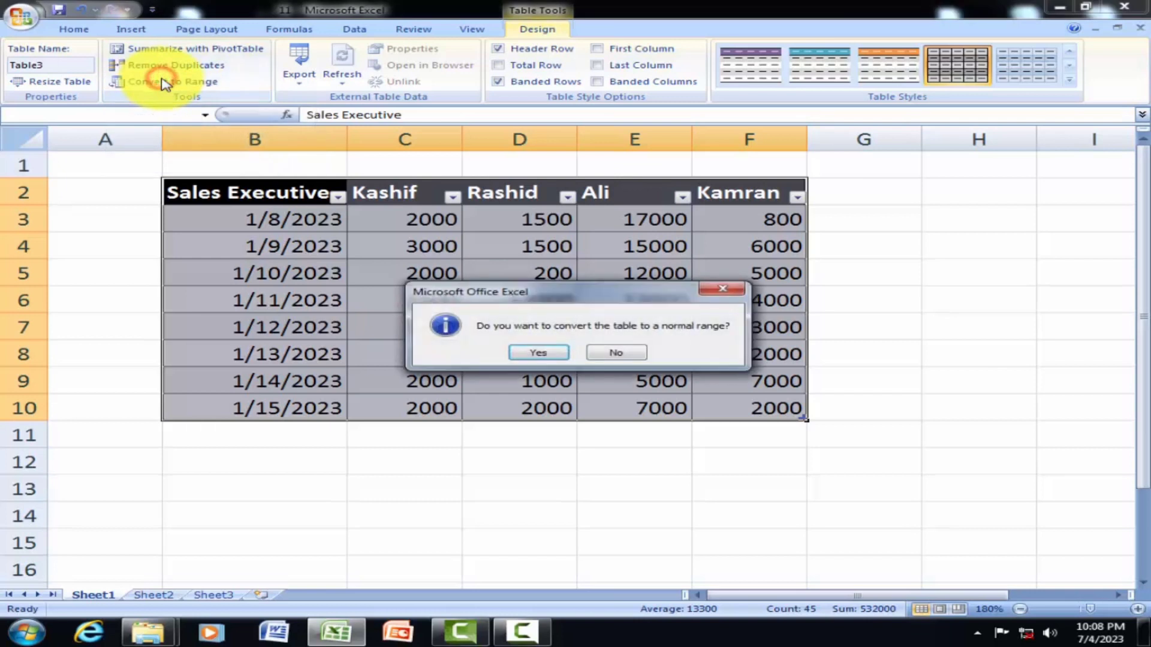
left_click(539, 353)
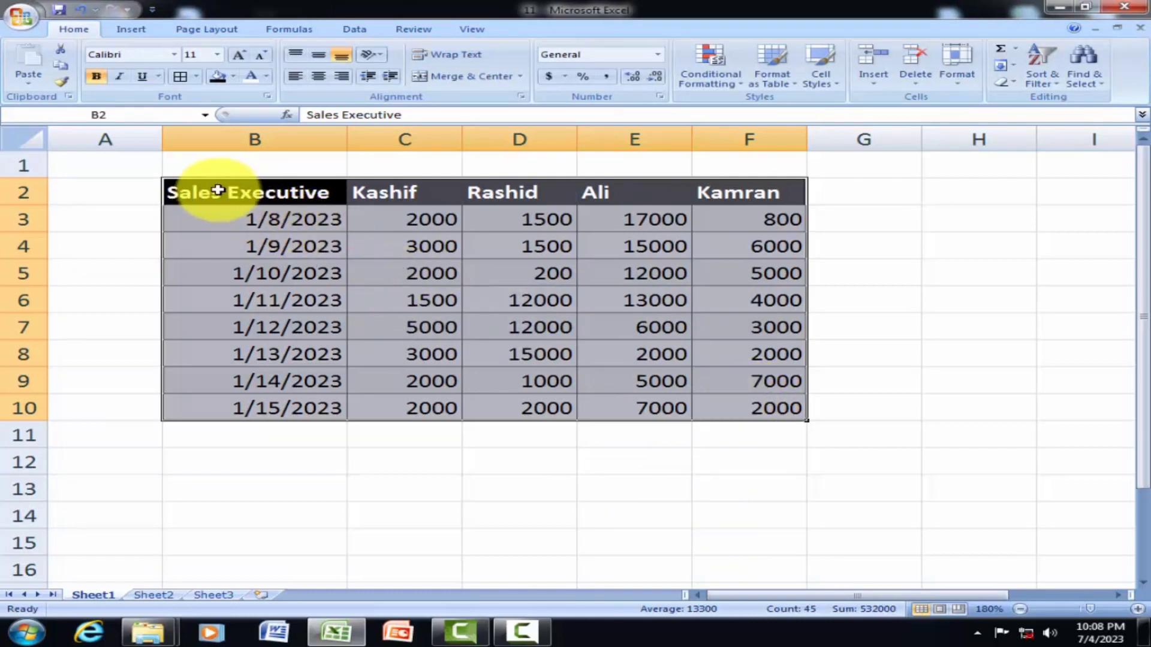
Format the range B2:F10 as a table with headers again, using the medium style with the purple header
left_click_drag(218, 190, 753, 400)
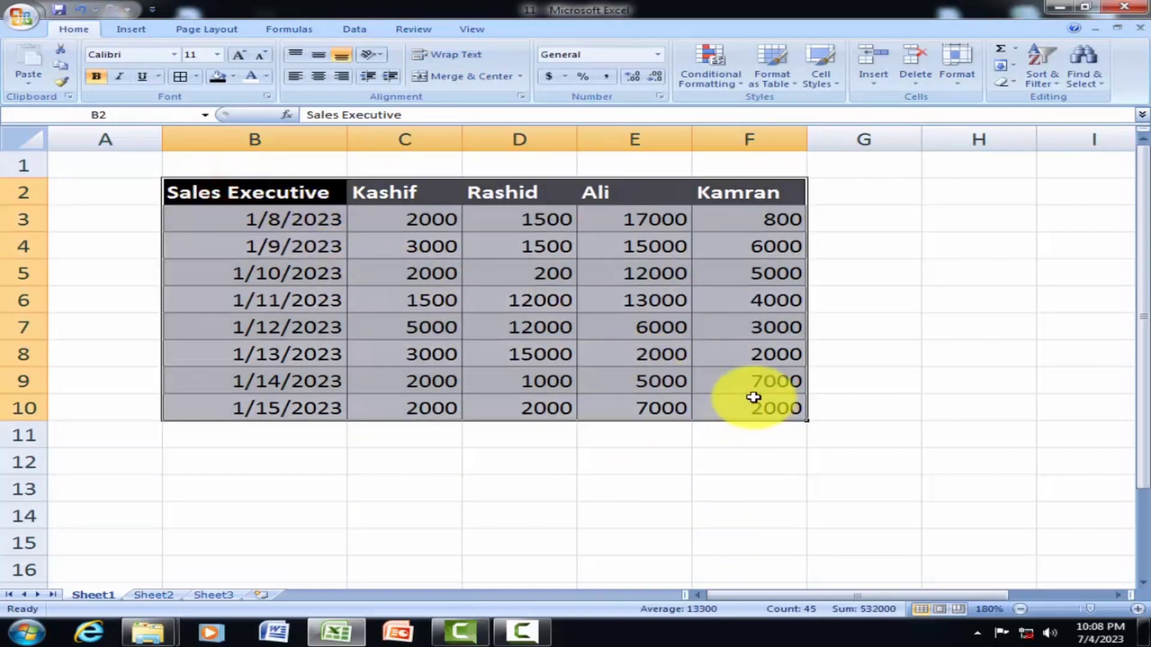
left_click(785, 79)
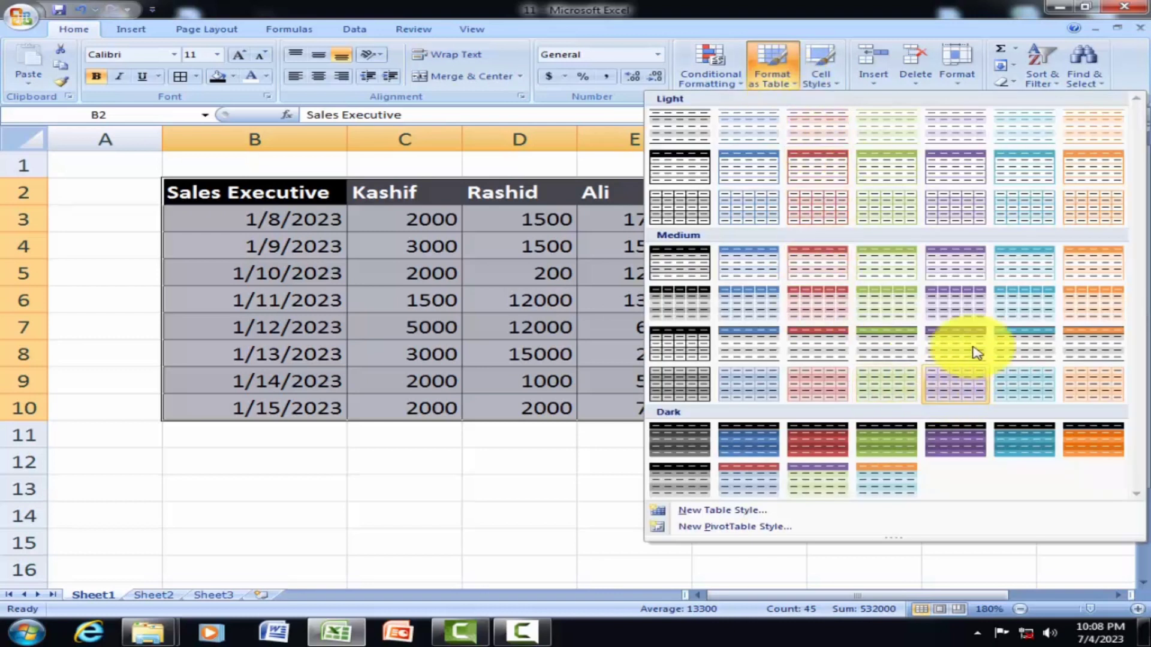
left_click(955, 340)
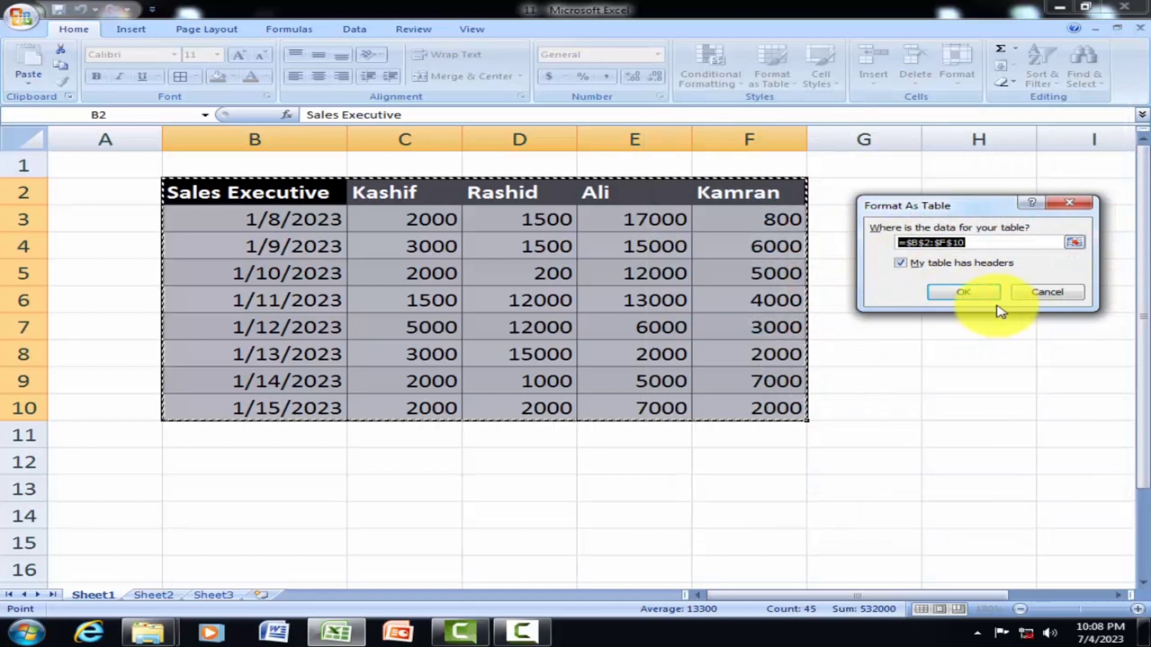
left_click(987, 295)
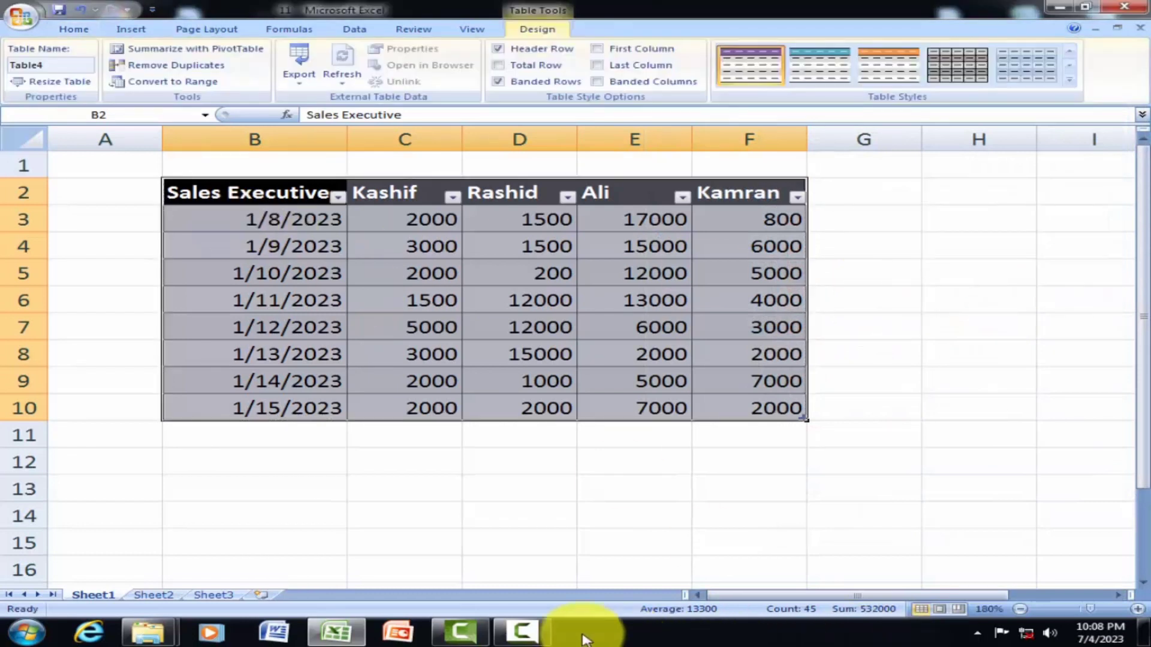
Apply the 60% - Accent3 cell style to the whole sales table B2:F10
left_click_drag(239, 203, 752, 403)
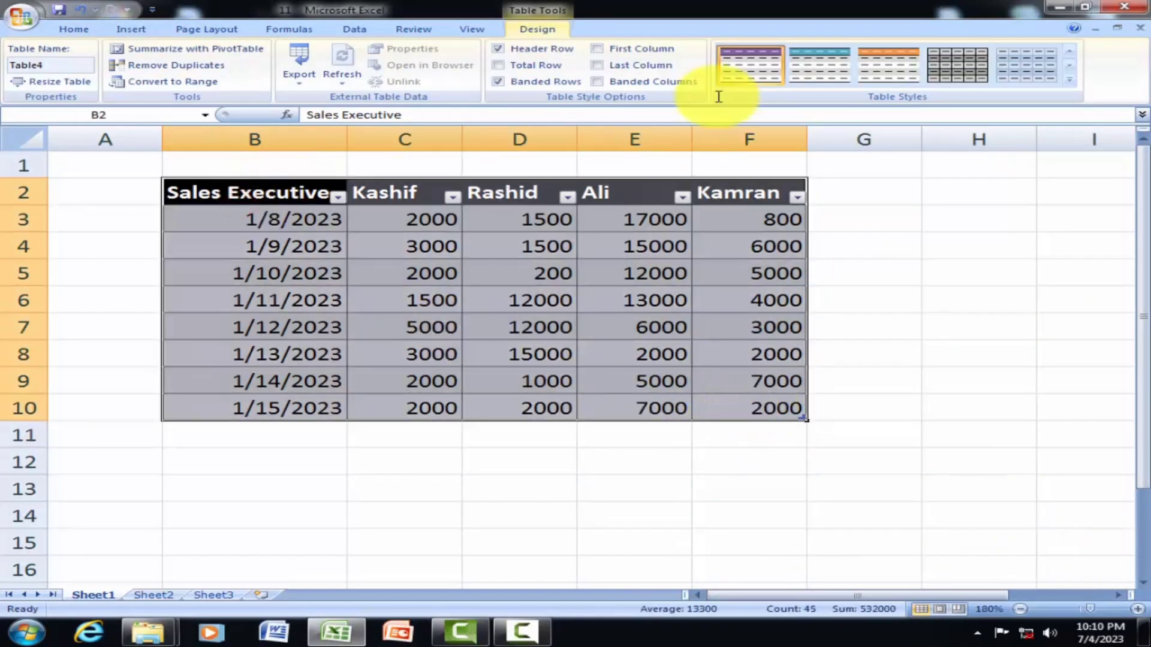
left_click(90, 31)
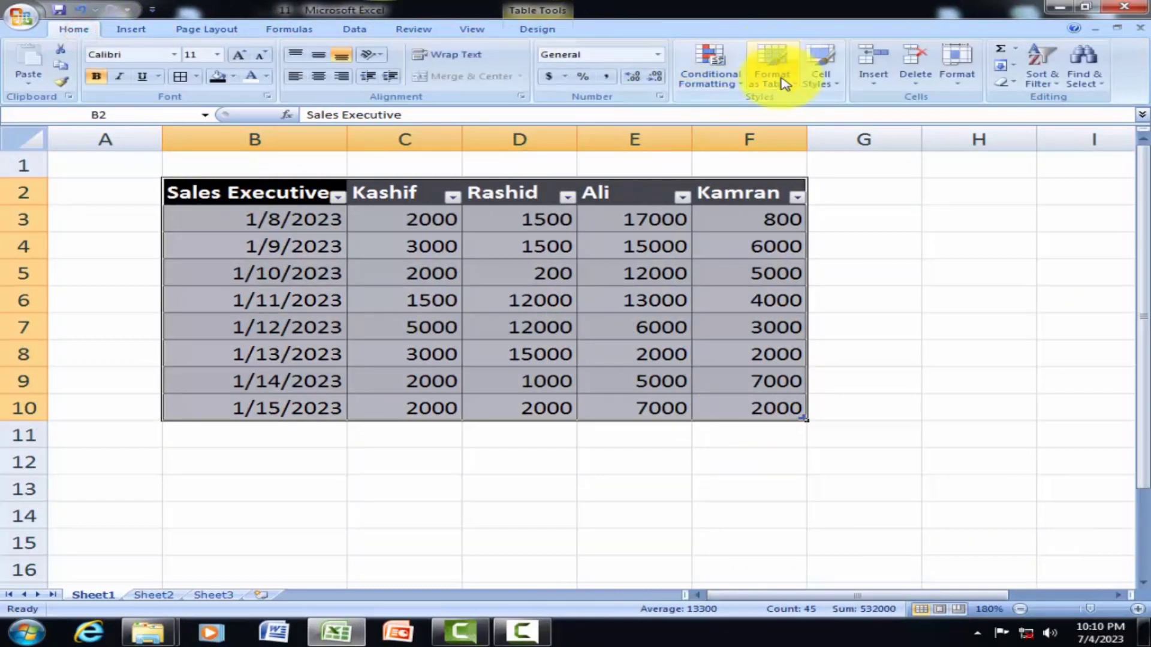
left_click(833, 85)
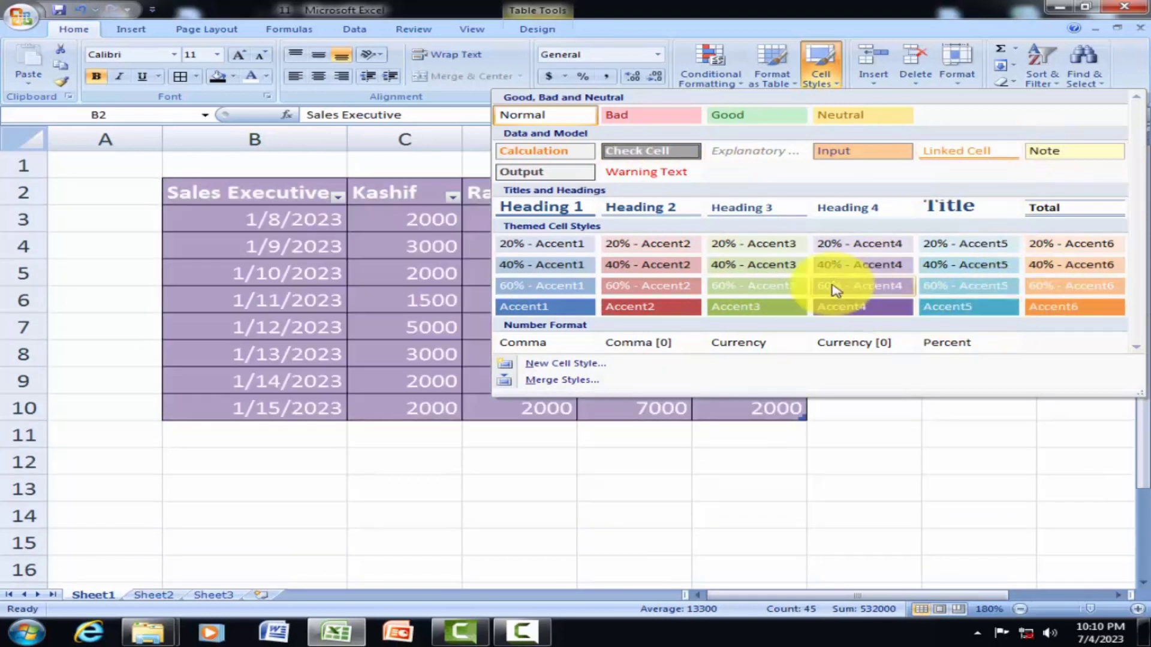
left_click(755, 287)
left_click(856, 355)
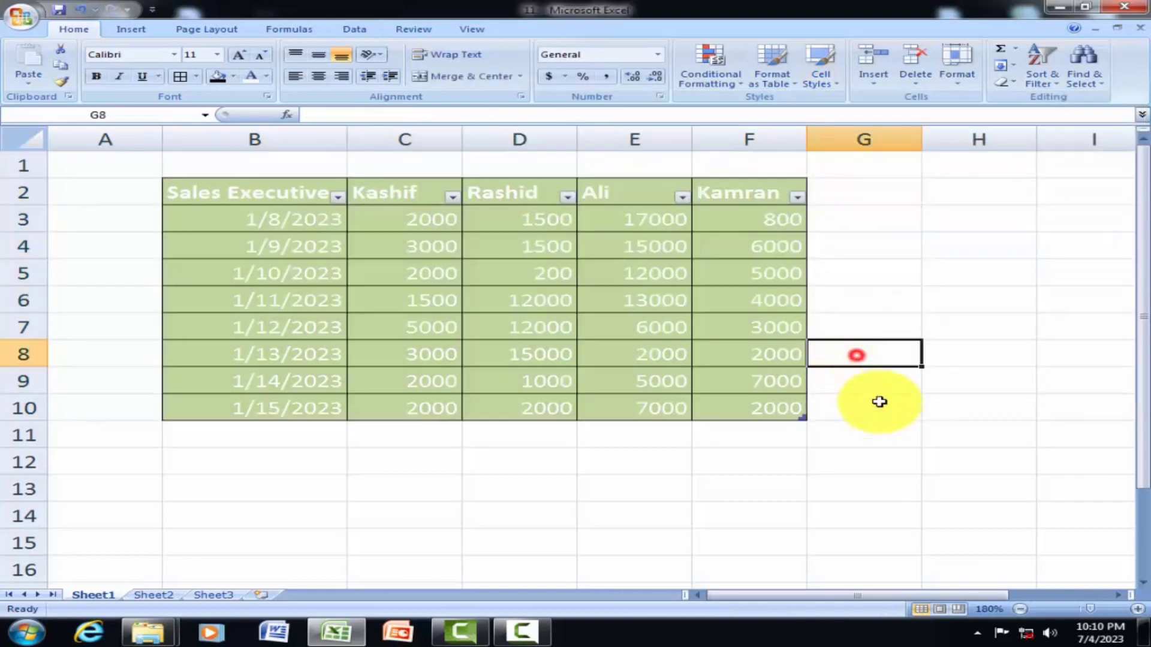
View the available cell styles for the sales table B2:F10 without applying another one
left_click_drag(739, 405, 257, 196)
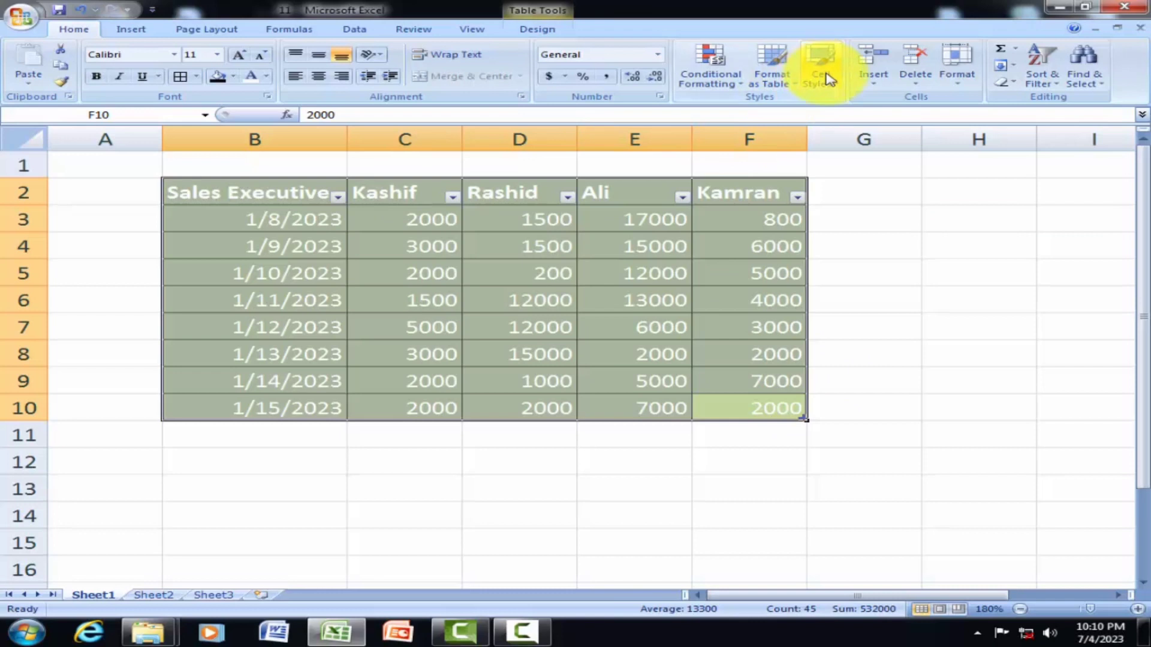
left_click(829, 79)
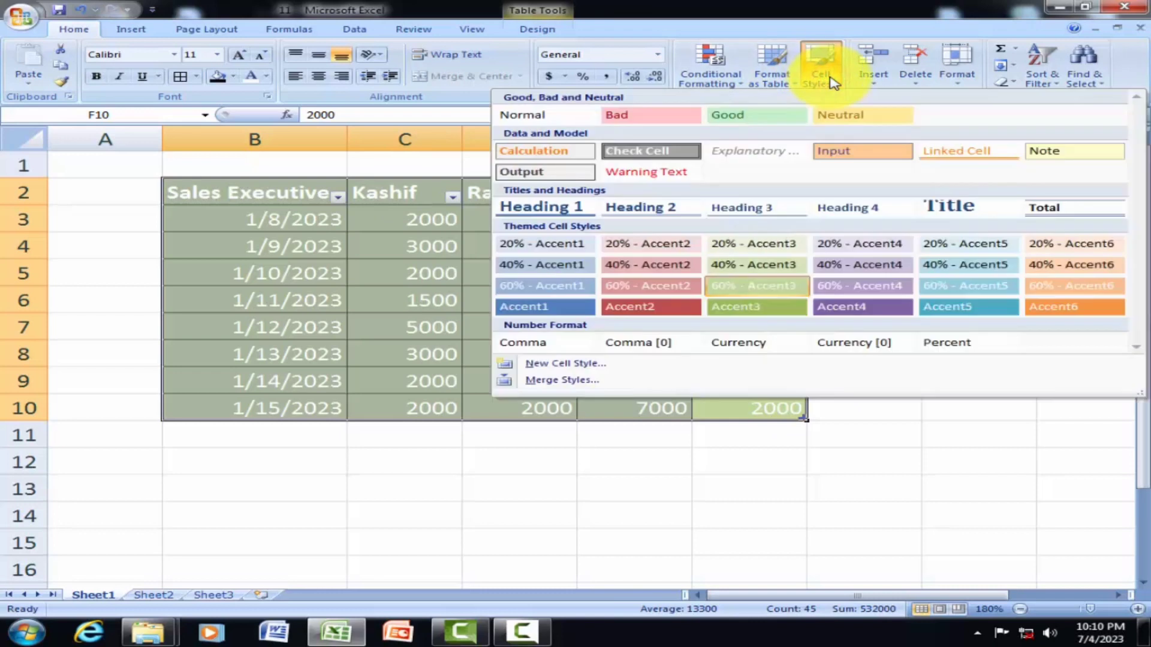
left_click(824, 66)
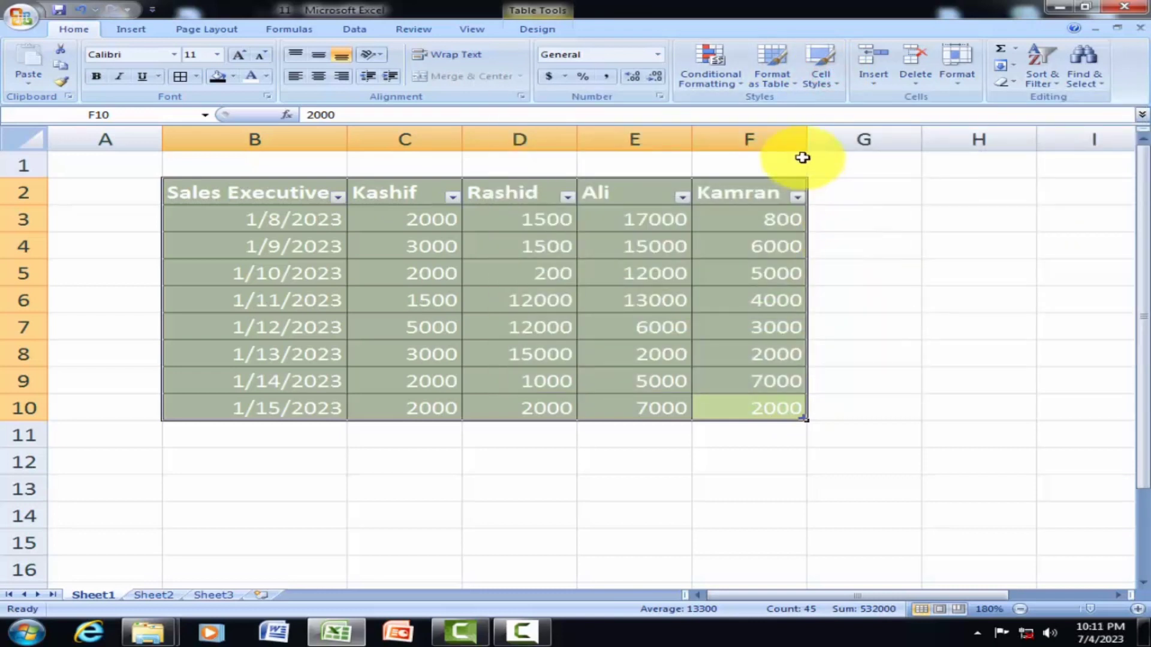